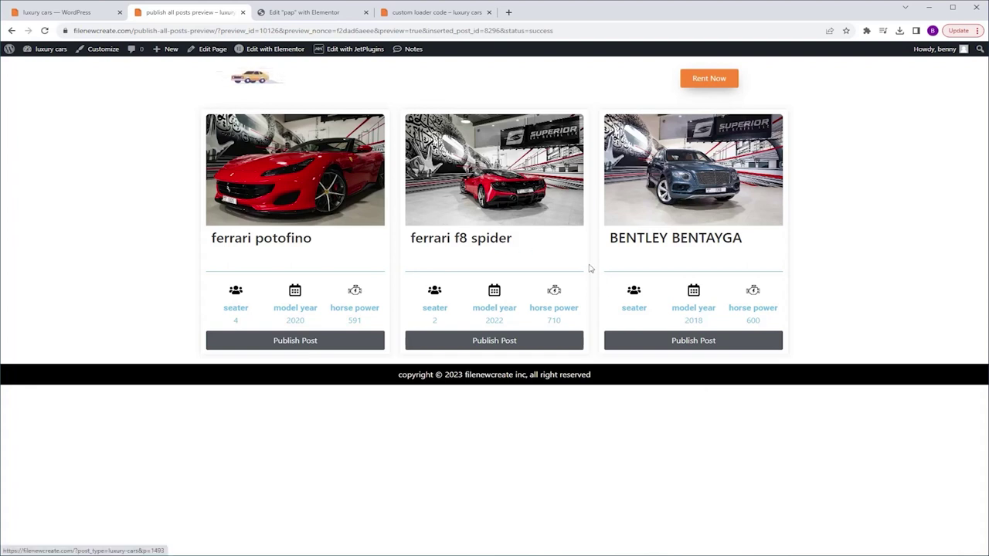
Publish the pending BENTLEY BENTAYGA post from the preview page and return to the luxury cars admin list.
left_click(690, 345)
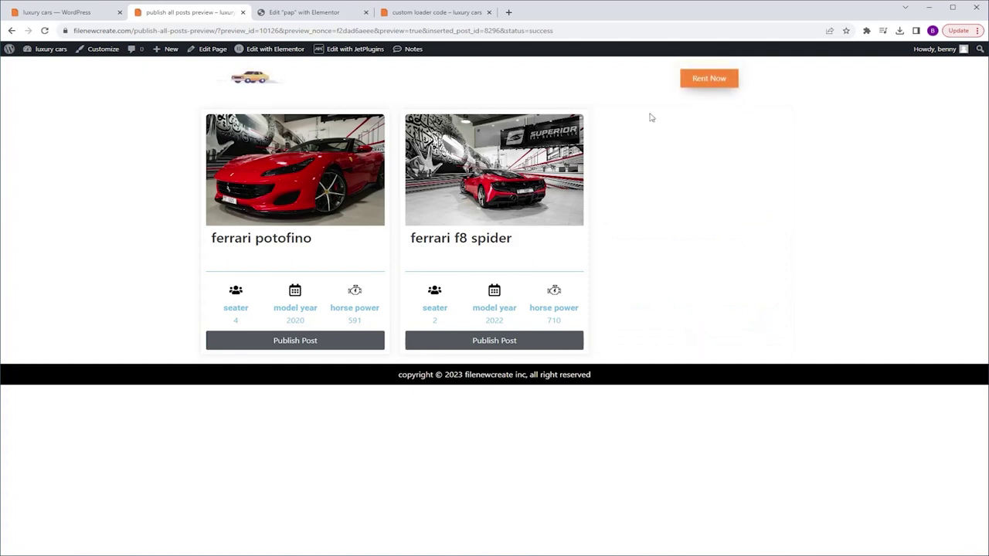
left_click(73, 11)
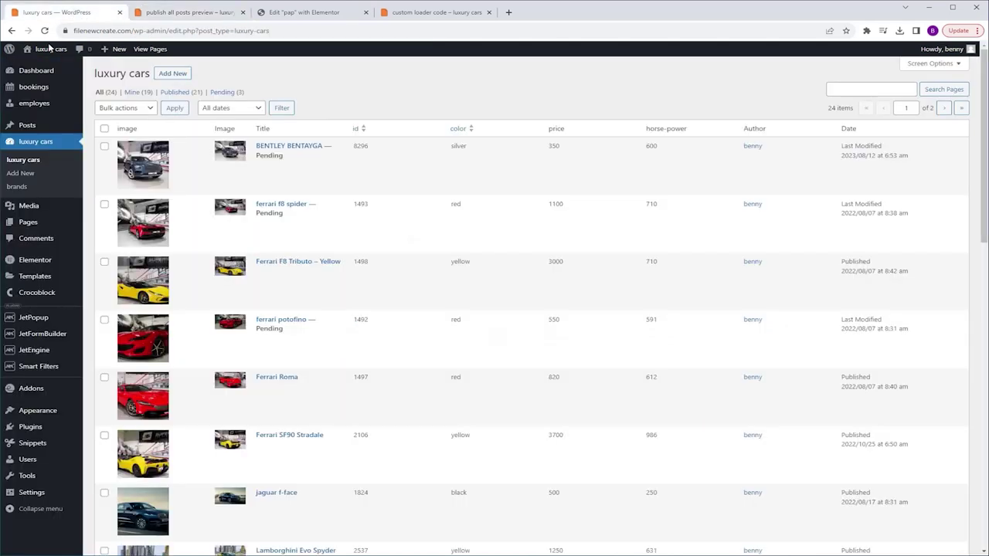
Create a new JetFormBuilder form, title it "publish post" and save it.
mouse_move(42, 334)
left_click(105, 349)
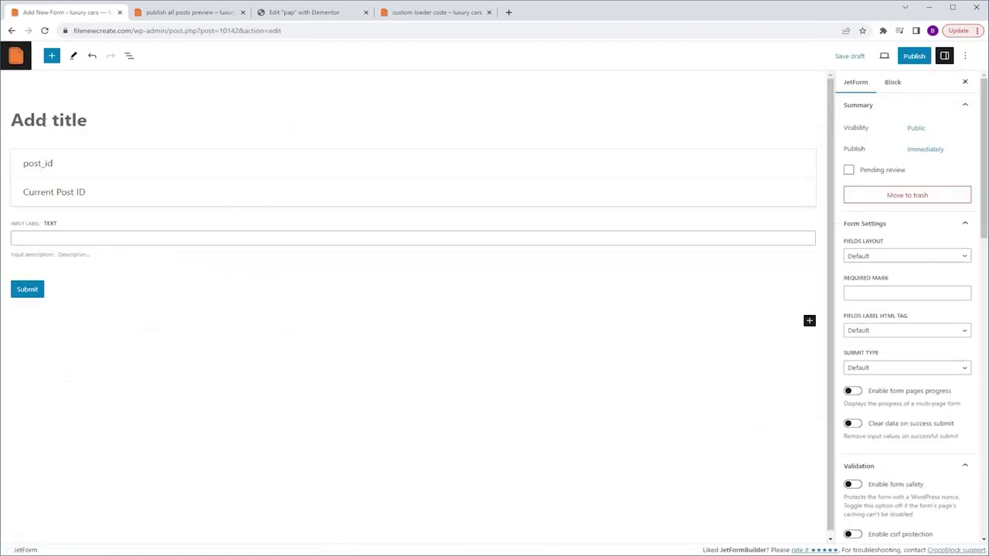
left_click(44, 121)
type("publish post")
key("ctrl+s")
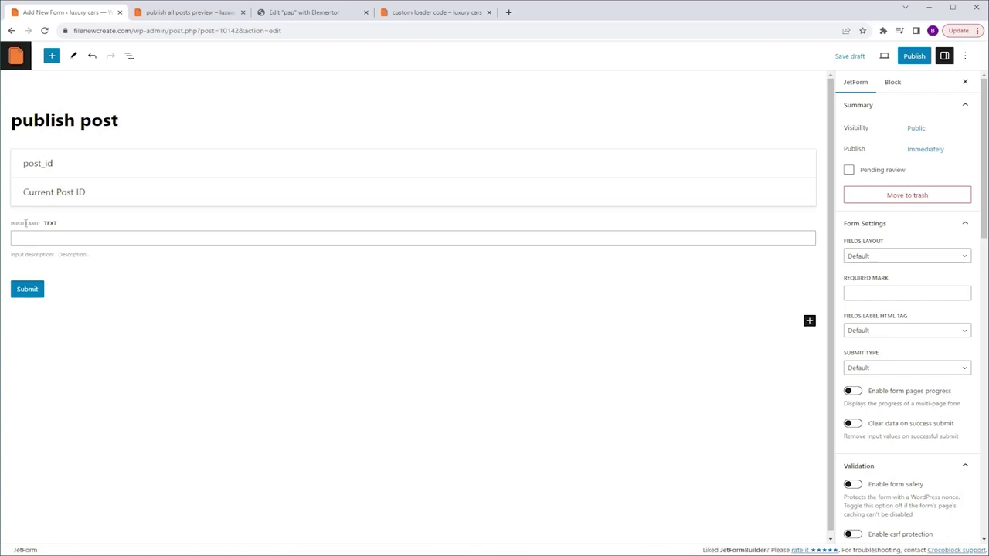
Delete the form's text input field and relabel the submit button "publish post".
left_click(26, 223)
key("Delete")
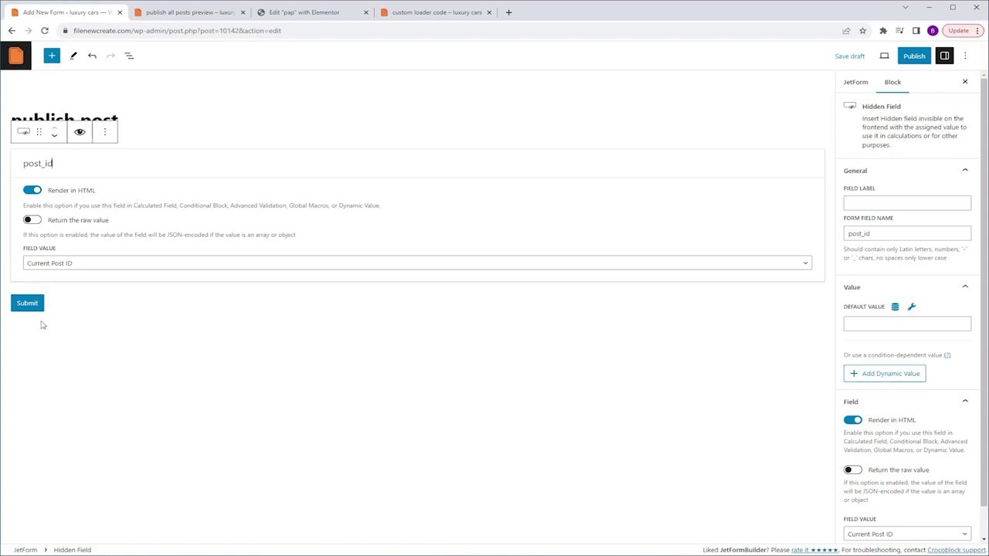
left_click(24, 302)
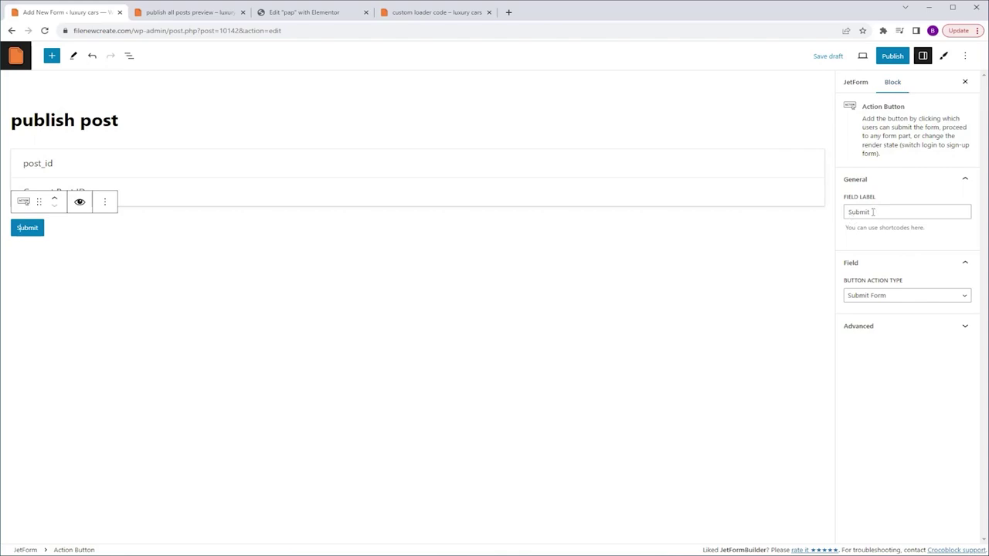
left_click_drag(877, 212, 802, 224)
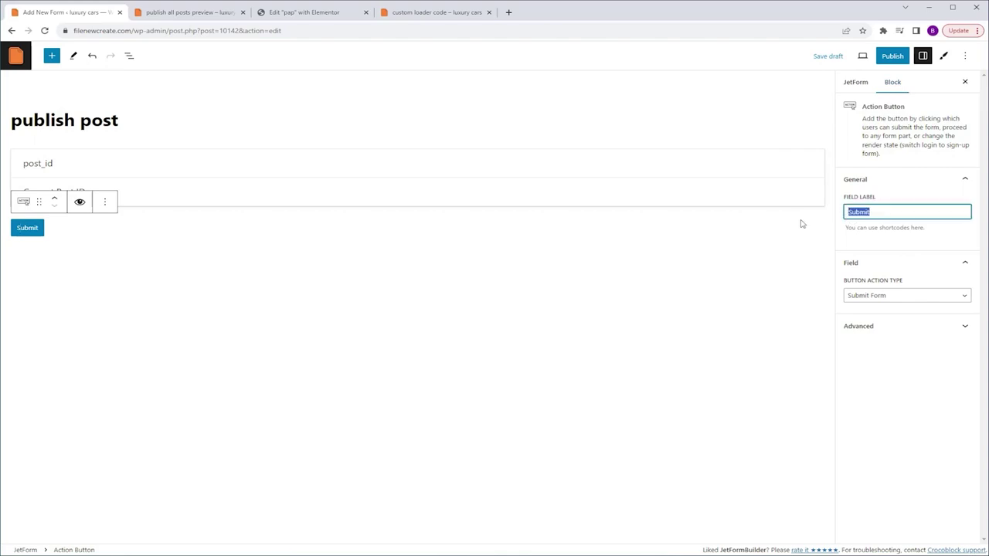
type("publish post")
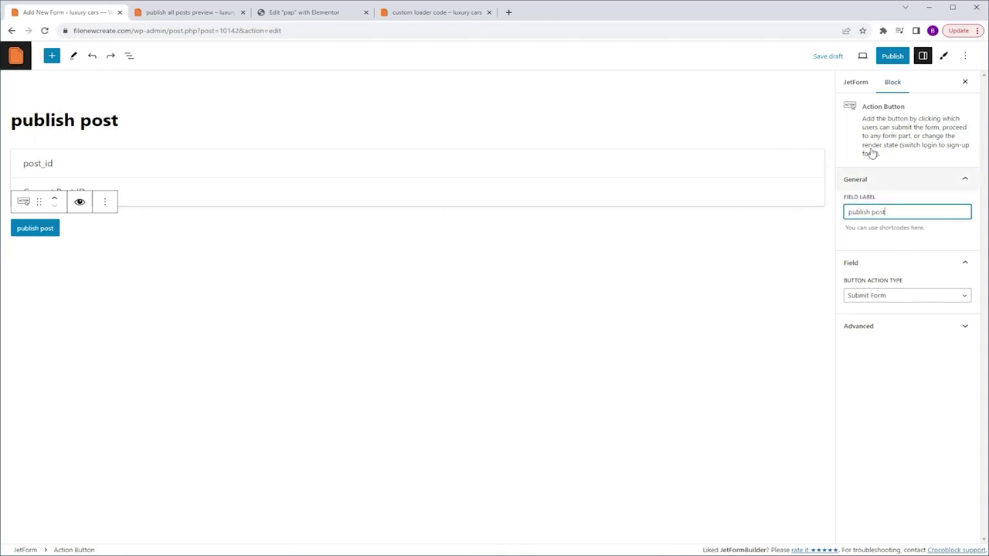
Enable the form preset with source Post, post ID from Current post, and post_id filled from Post ID.
left_click(856, 82)
scroll(883, 198, "down", 2)
scroll(883, 198, "down", 8)
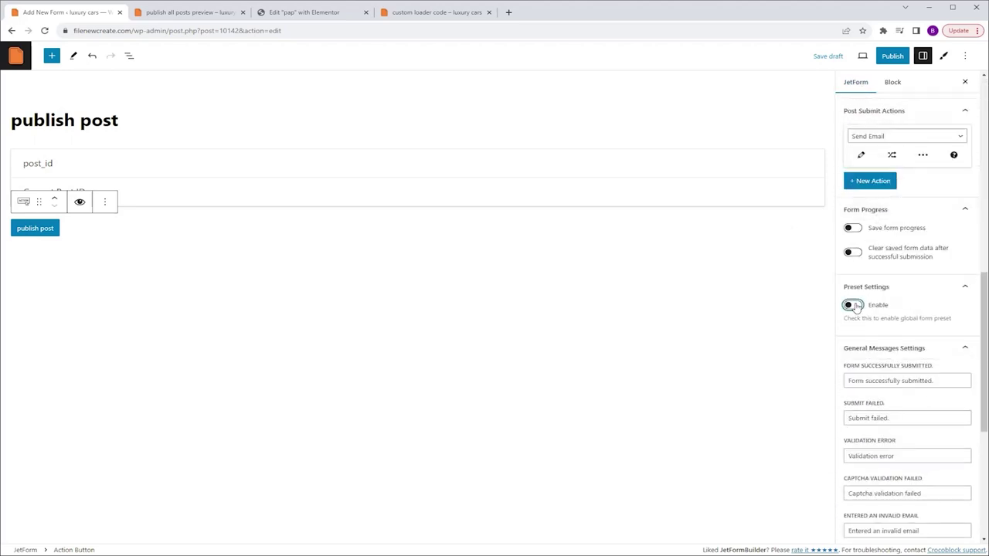
left_click(853, 304)
left_click(894, 342)
left_click(888, 361)
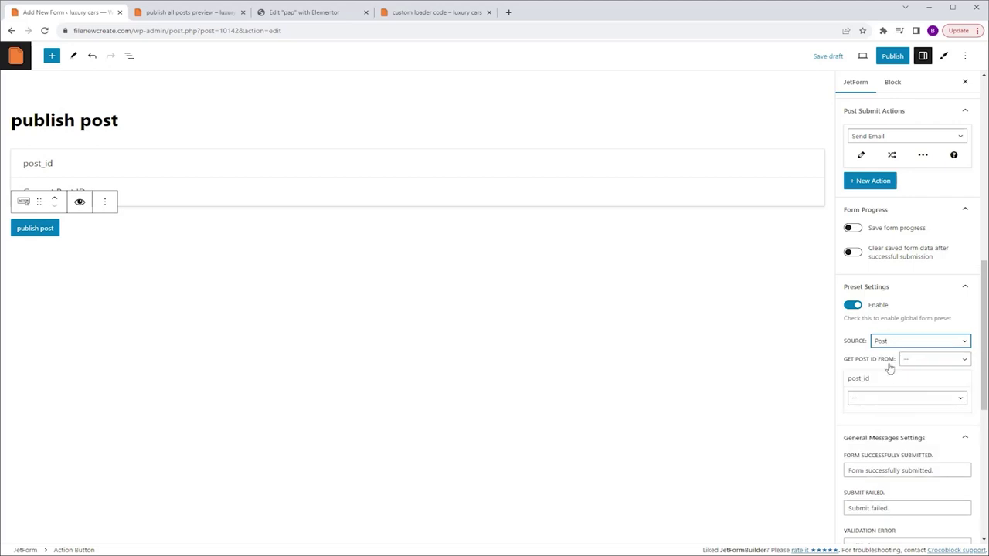
left_click(925, 360)
left_click(918, 380)
left_click(867, 402)
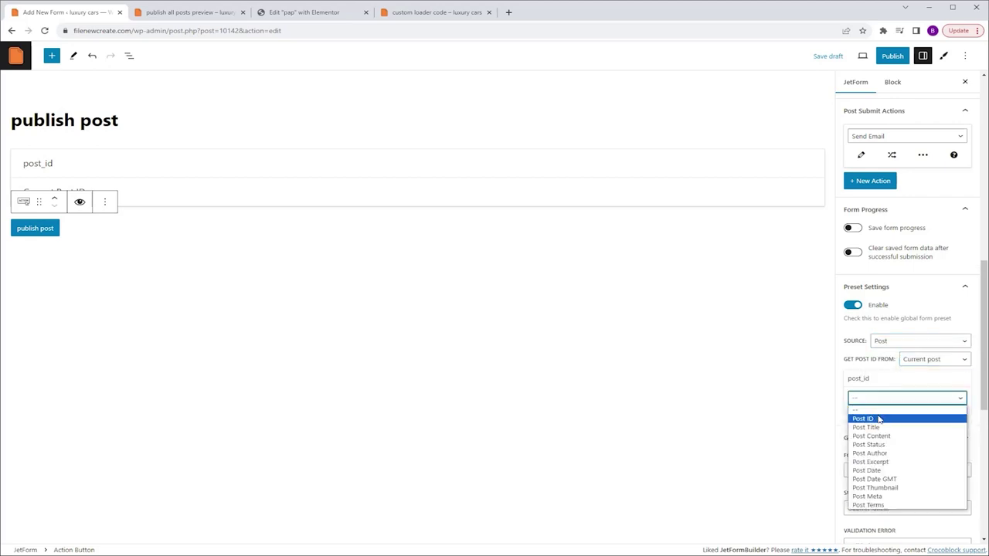
left_click(863, 418)
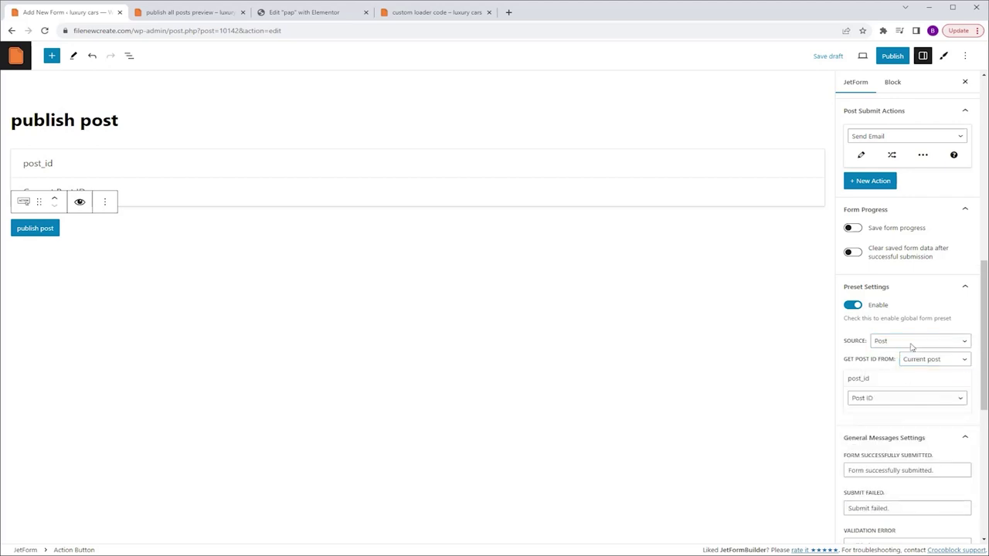
Change the post submit action to Insert/Update Post, with post type luxury cars and post status Published.
left_click(892, 139)
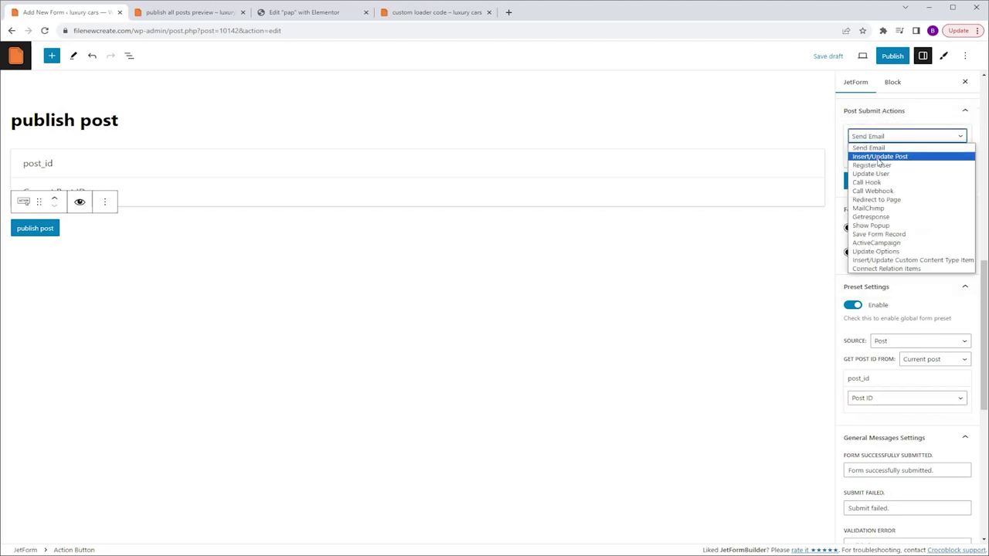
left_click(879, 157)
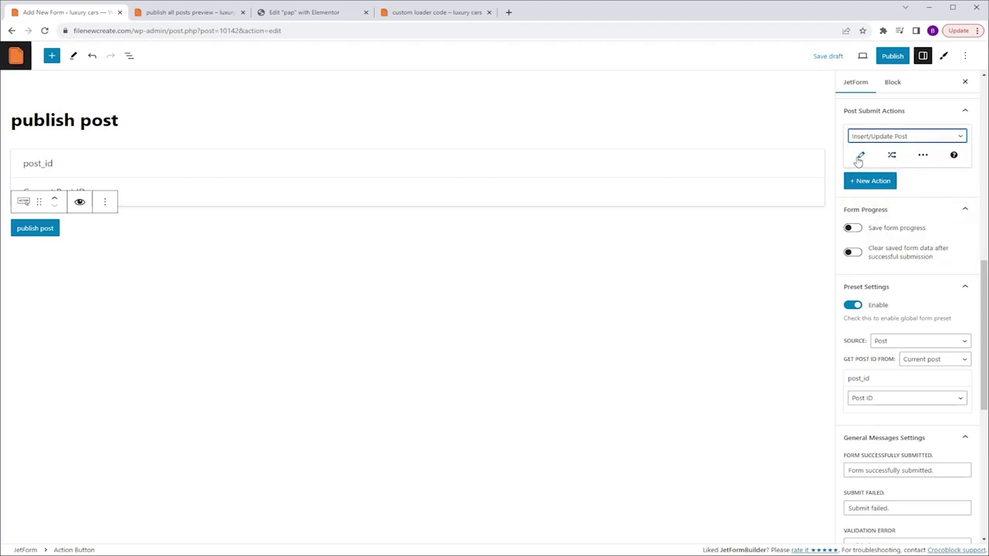
left_click(861, 157)
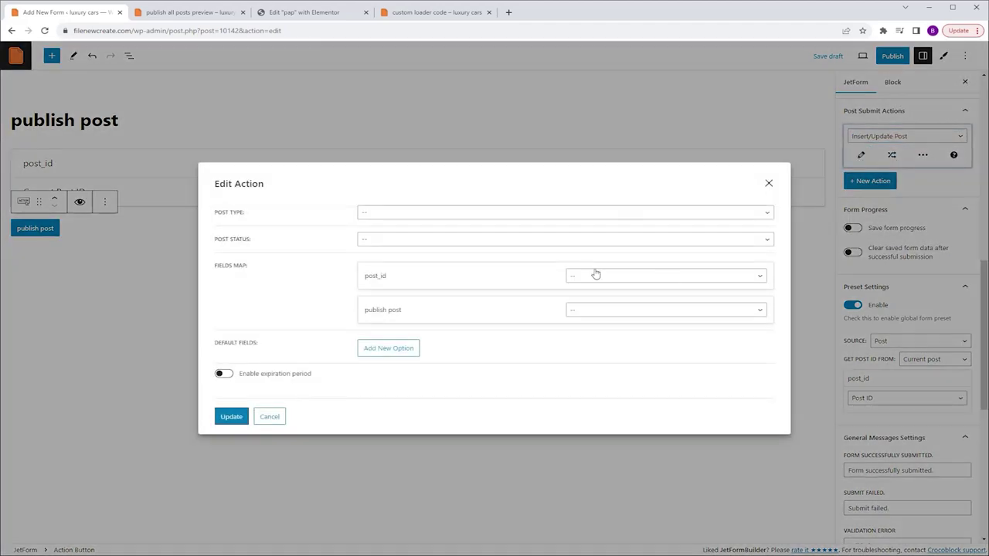
left_click(551, 214)
scroll(515, 316, "down", 3)
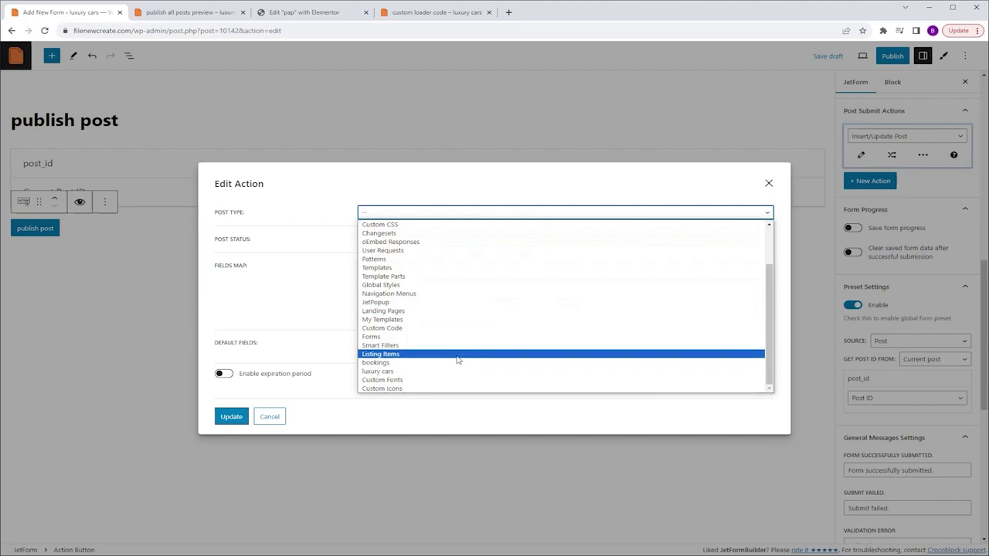
left_click(434, 373)
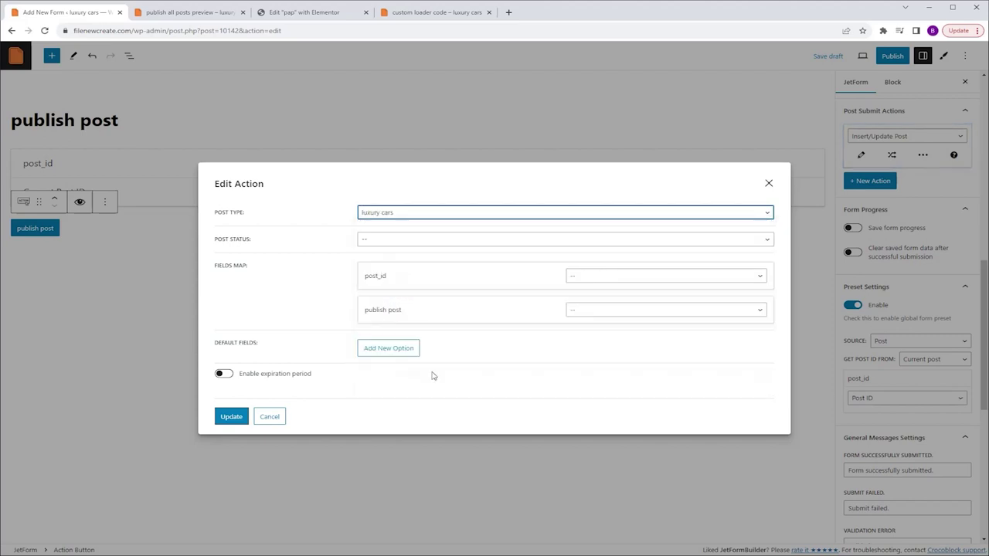
left_click(404, 243)
left_click(390, 285)
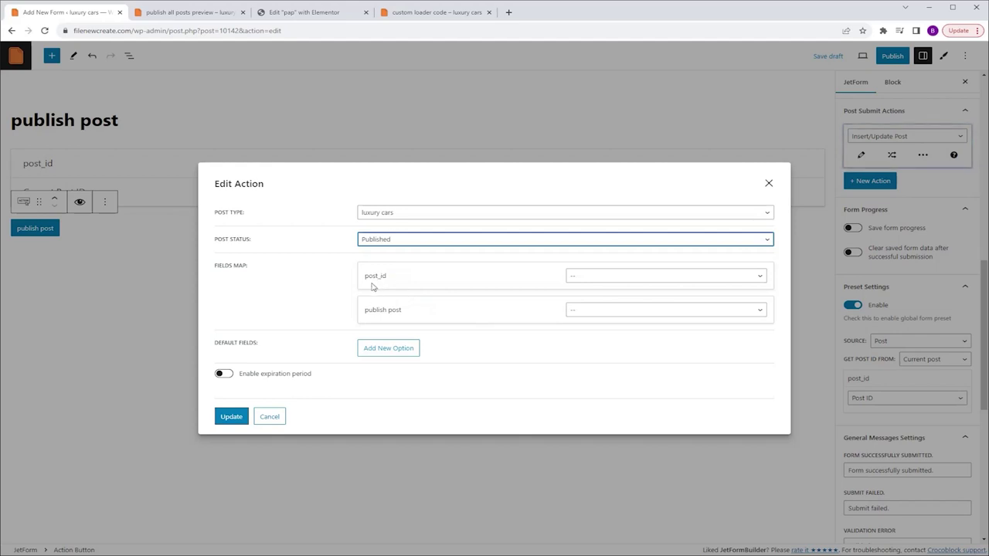
Map post_id to Post ID (will update the post) in the action, update it, and publish the form.
left_click(617, 280)
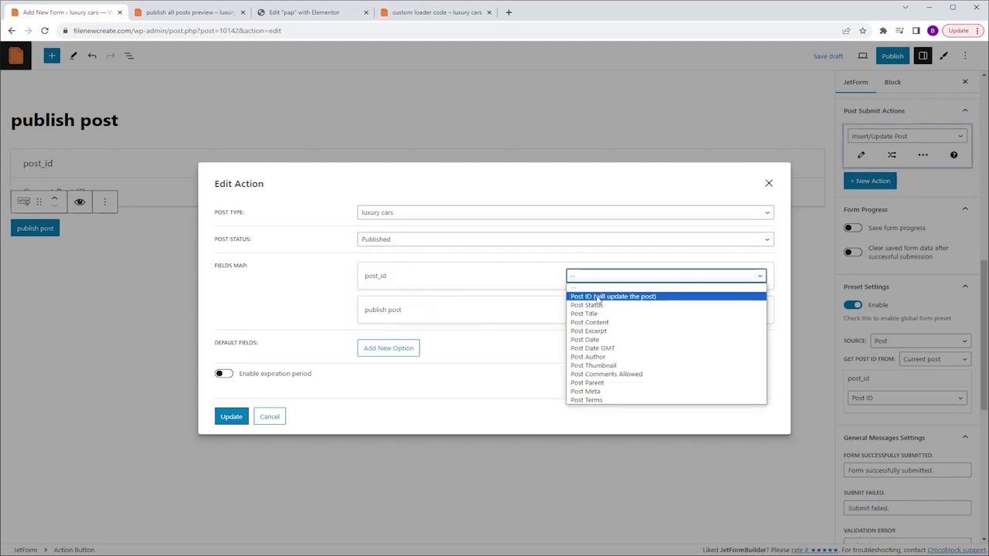
left_click(598, 297)
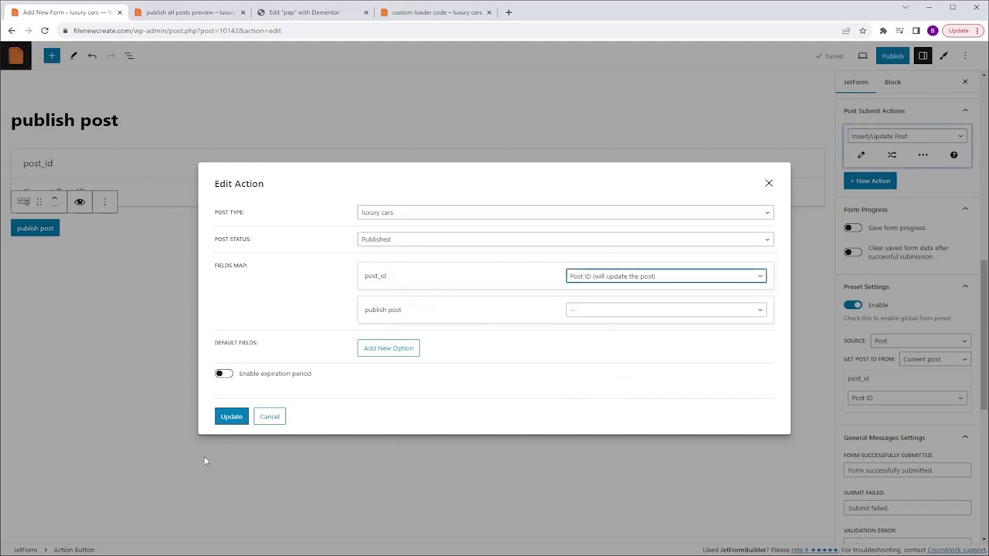
left_click(226, 417)
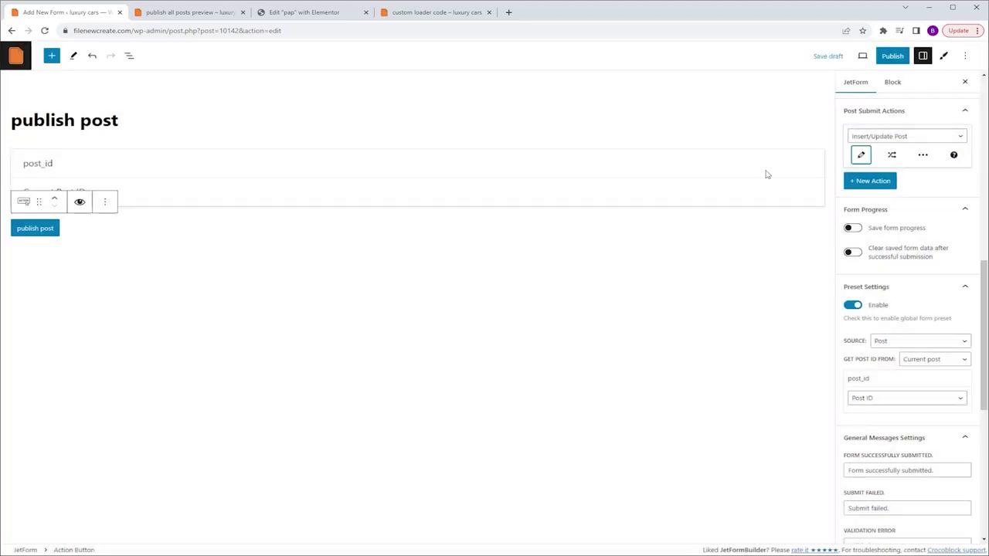
left_click(893, 56)
left_click(888, 58)
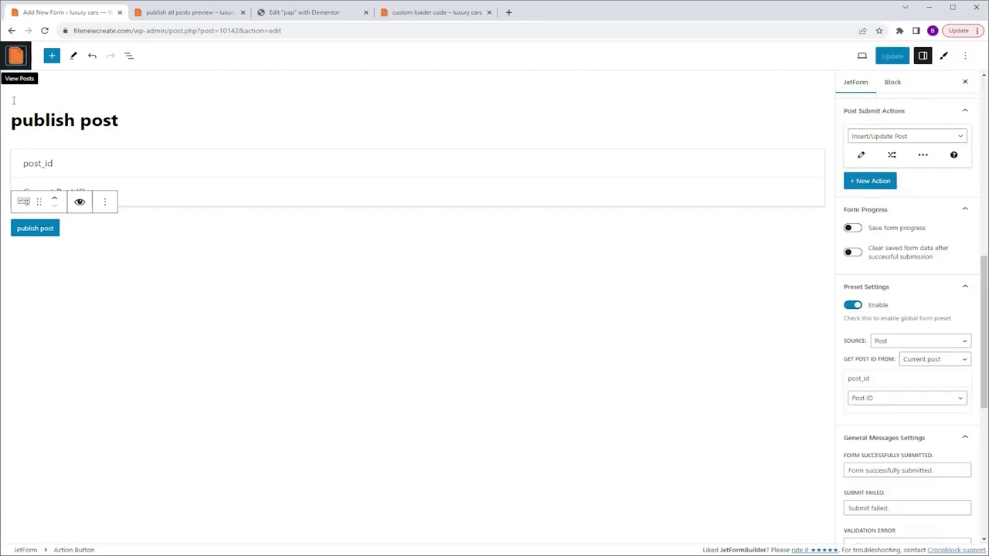
Create a JetEngine listing item named "pending review listing" from Posts of type luxury cars, using the Elementor view.
middle_click(15, 54)
left_click(210, 12)
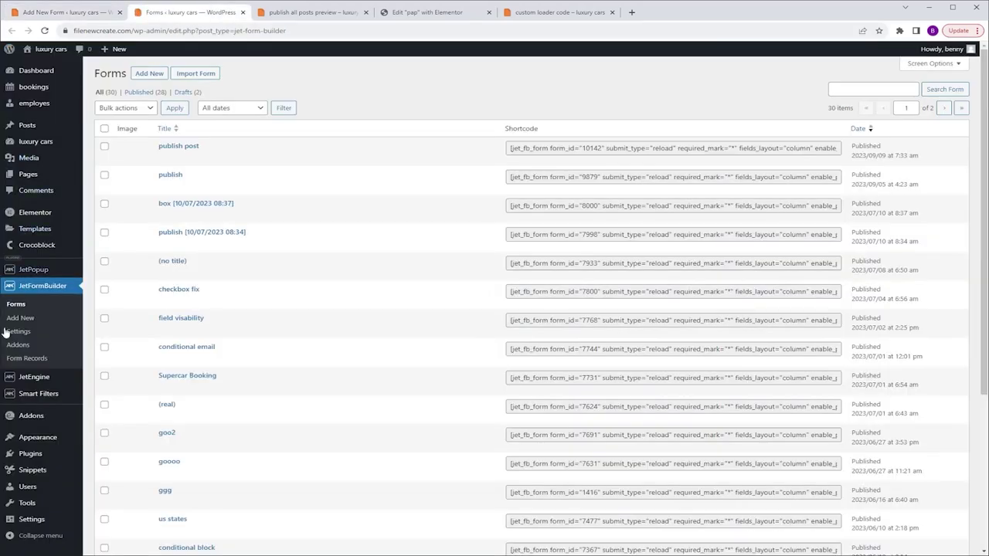
mouse_move(39, 376)
left_click(103, 392)
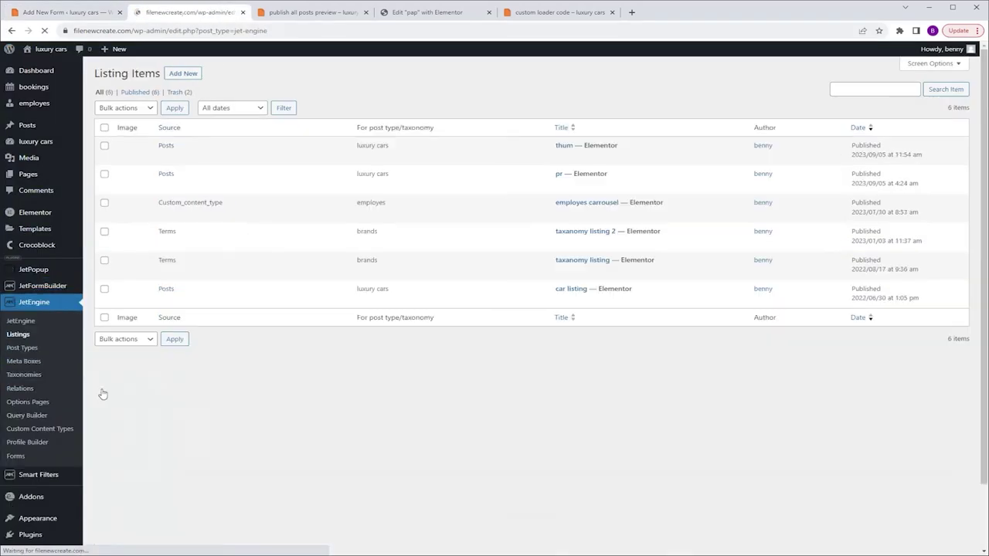
left_click(183, 74)
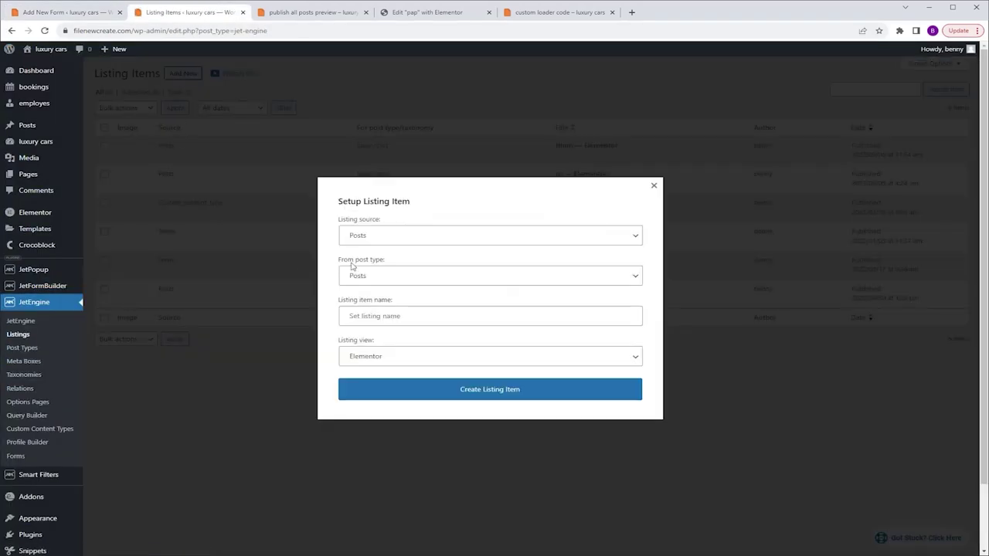
left_click(390, 276)
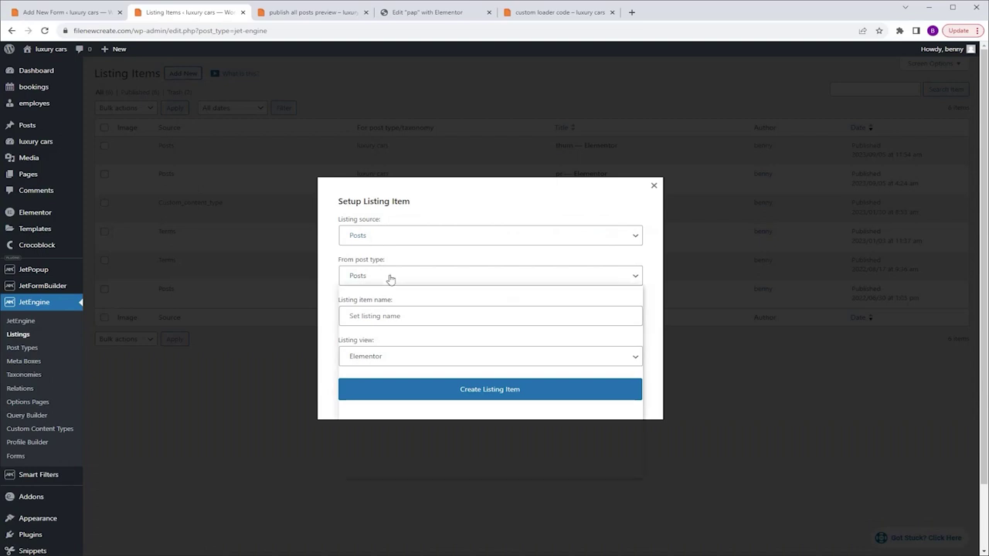
scroll(413, 456, "down", 2)
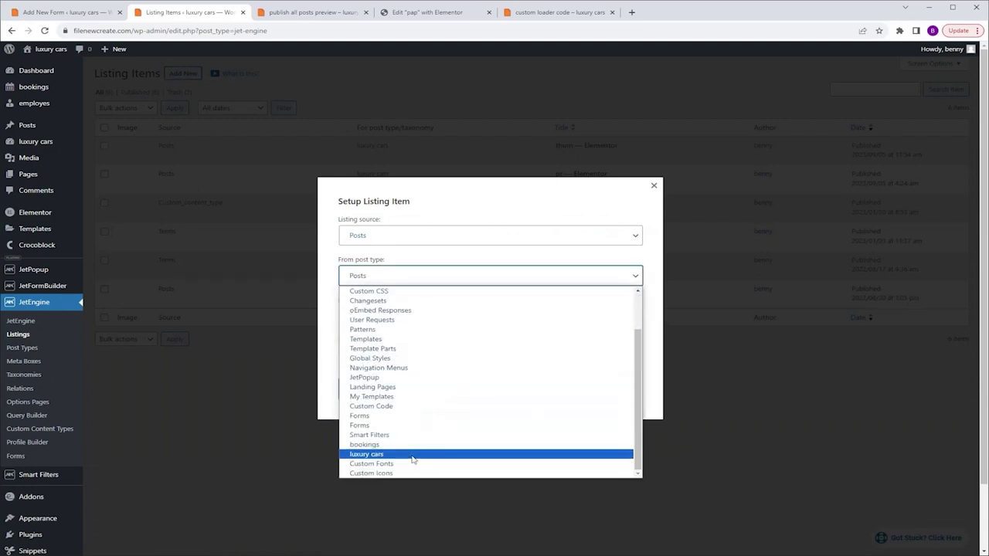
left_click(411, 455)
left_click(428, 314)
type("pending review listing")
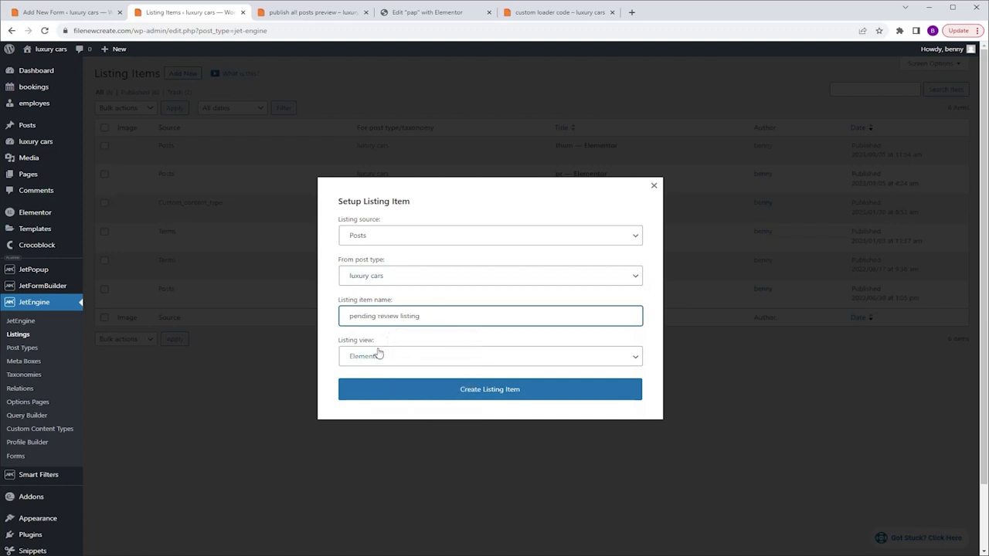
left_click(493, 390)
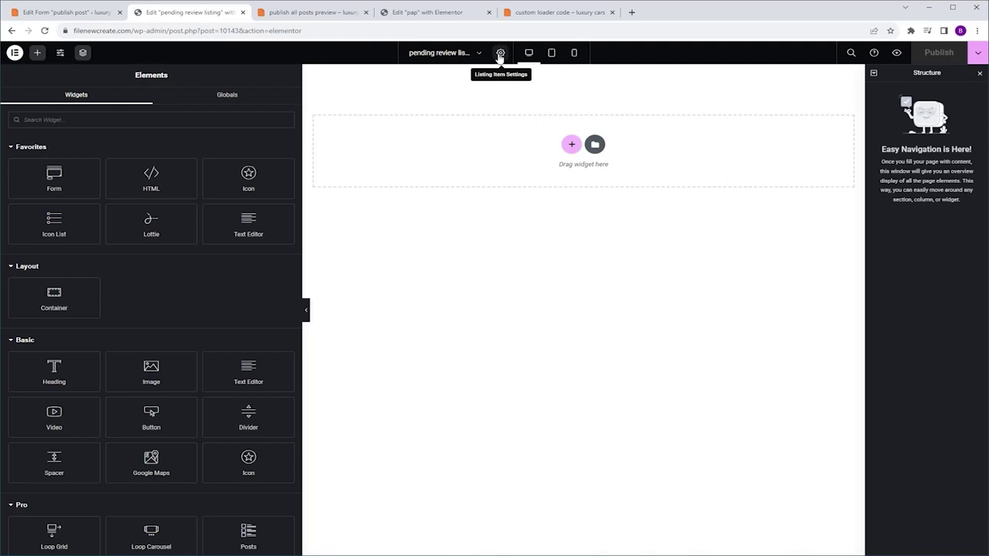
Set the listing item's preview width to 250 in its listing settings.
left_click(500, 54)
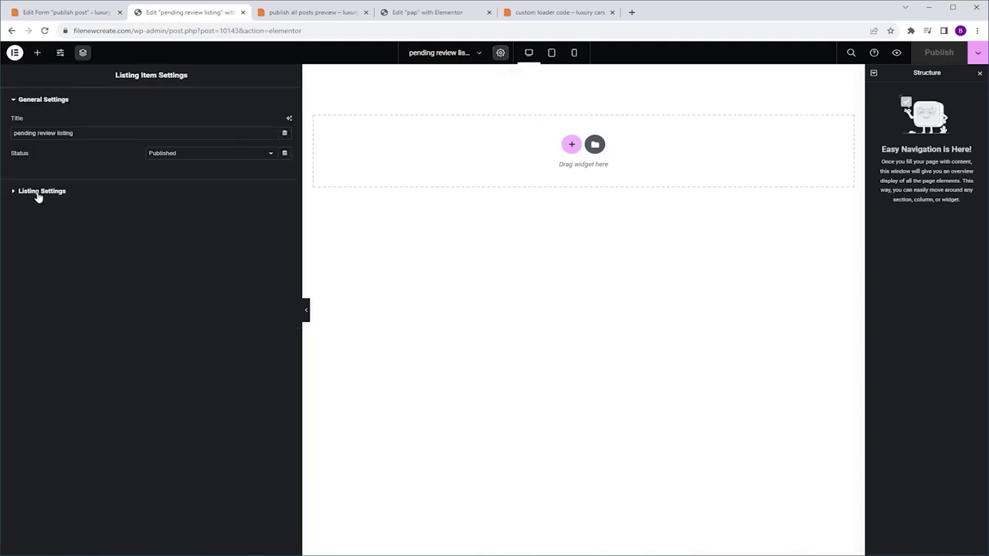
left_click(39, 193)
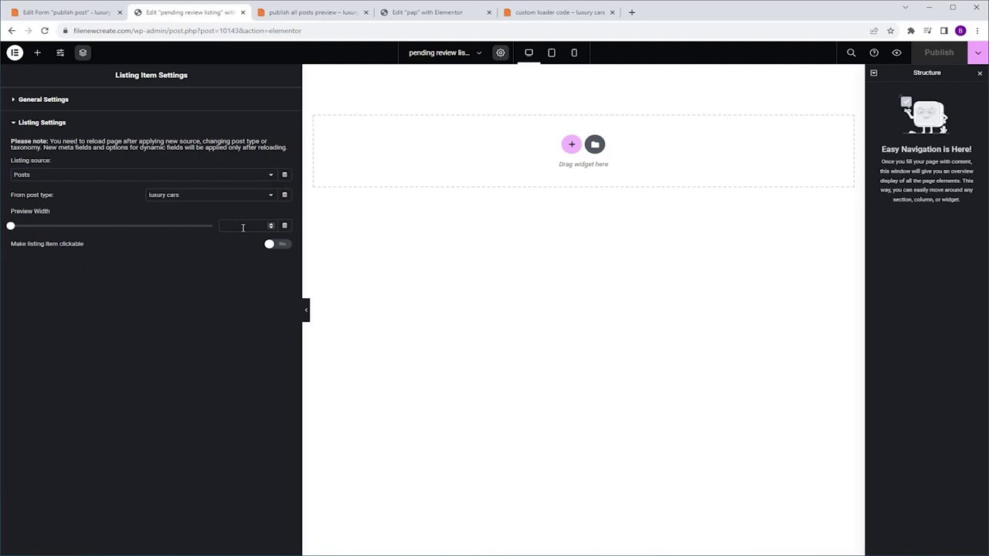
type("250")
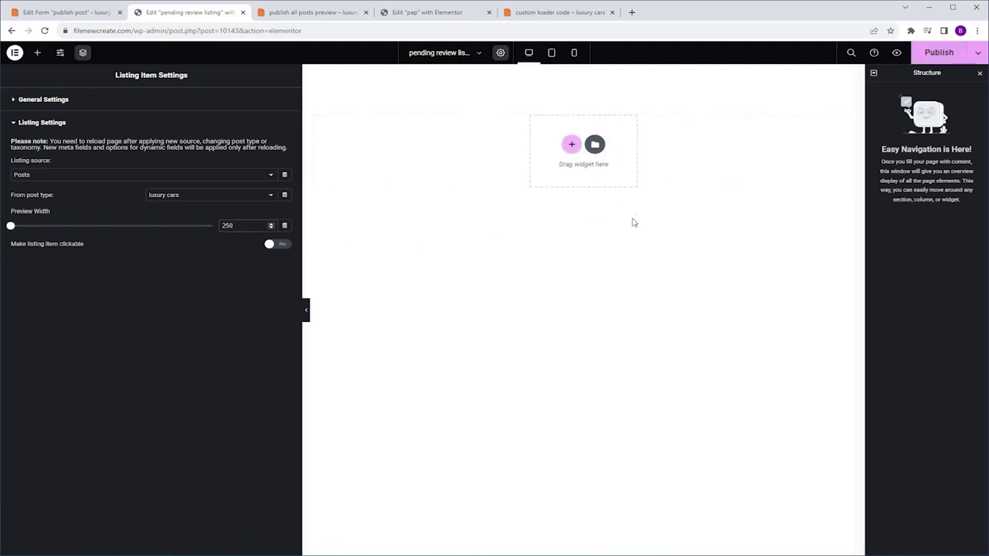
Add a single flexbox container with vertical direction to the listing item and bring up the widgets for filling it.
left_click(572, 145)
left_click(585, 192)
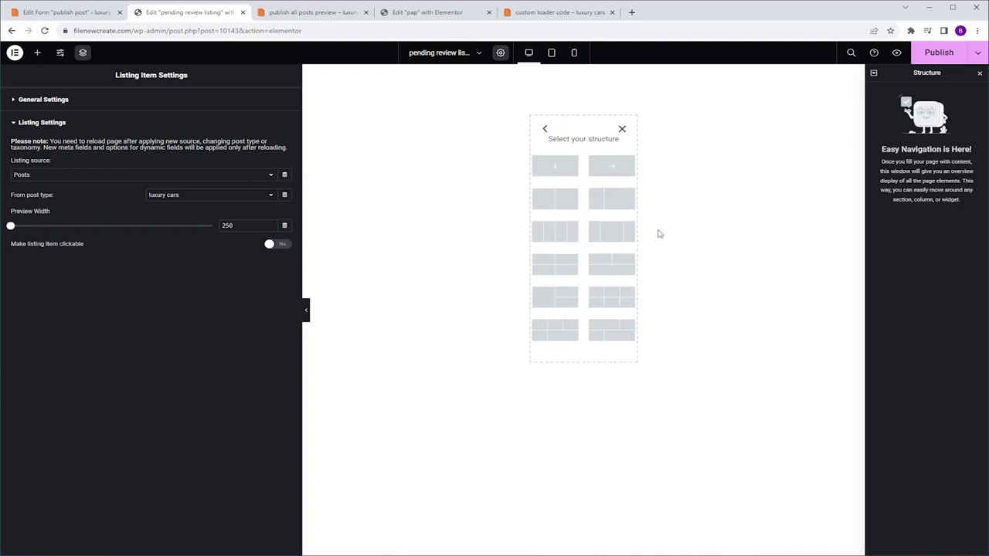
left_click(563, 164)
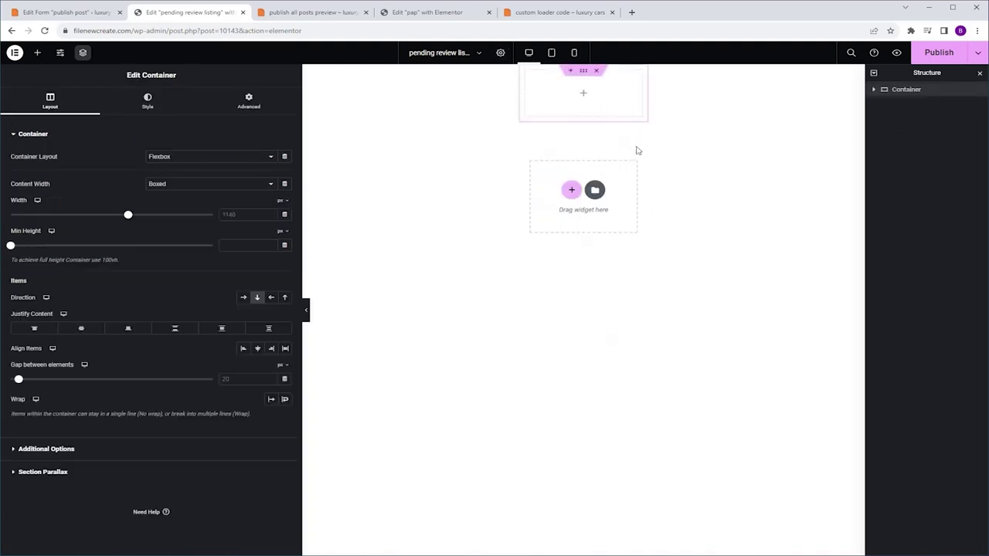
left_click(583, 96)
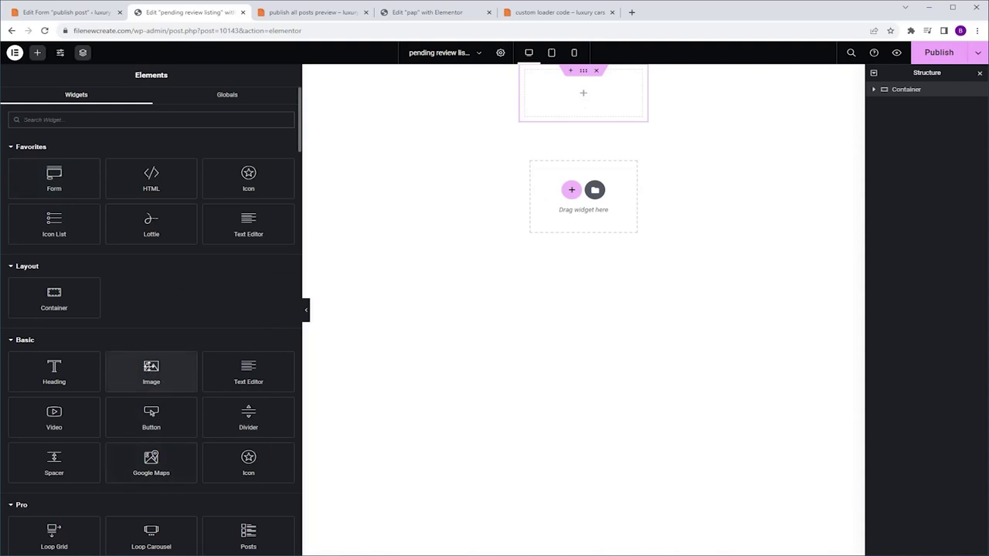
Add an Image widget to the container and source it dynamically from the post's Featured Image.
left_click(149, 369)
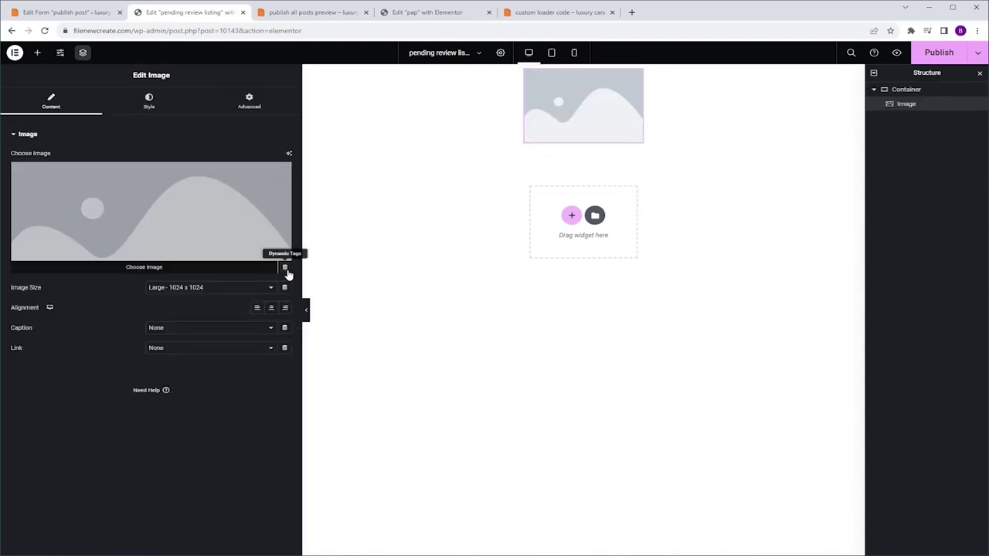
left_click(285, 268)
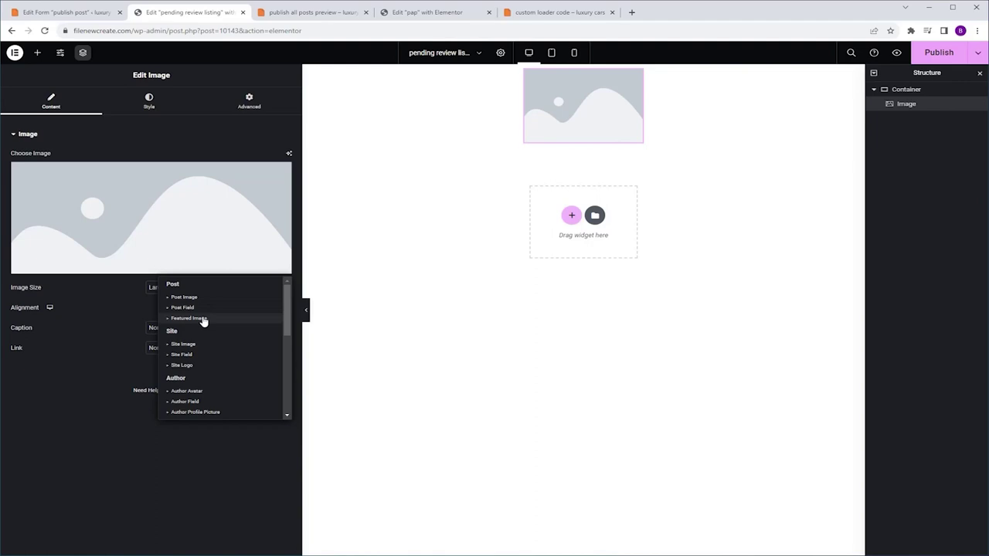
left_click(188, 318)
Set the featured image's height to 150 px and its object fit to Cover.
left_click(163, 113)
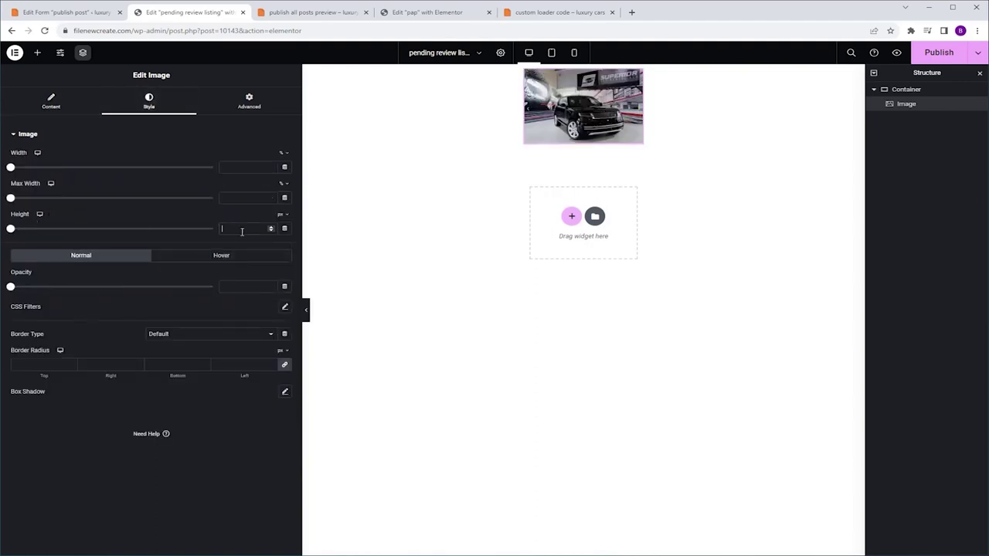
left_click(242, 229)
type("150")
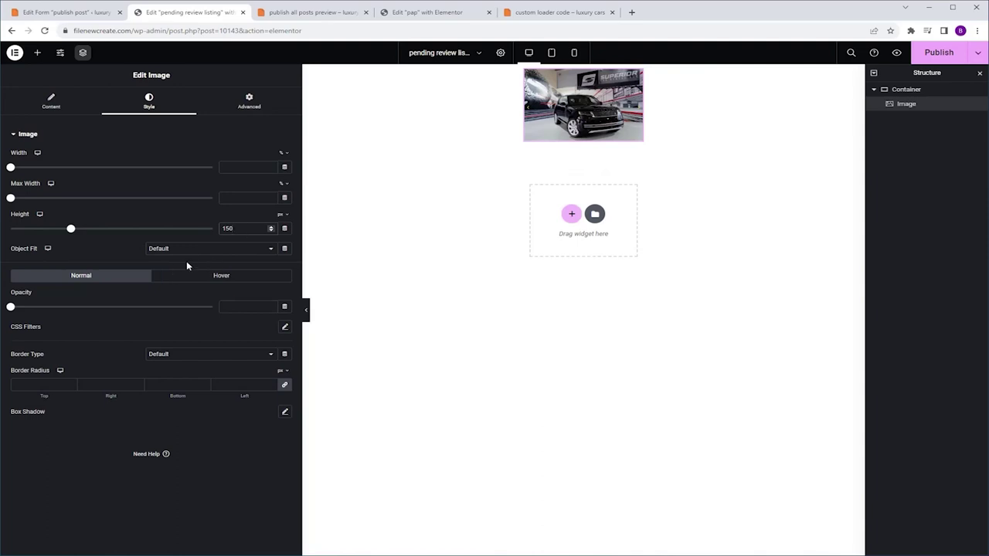
left_click(191, 250)
left_click(190, 273)
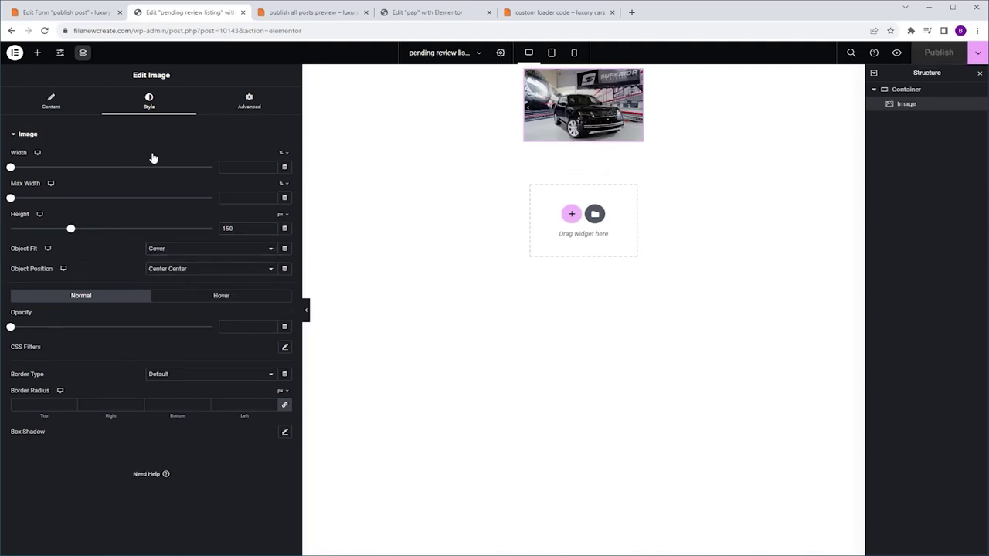
Add a centered Heading below the image that dynamically shows the Post Title.
left_click(38, 52)
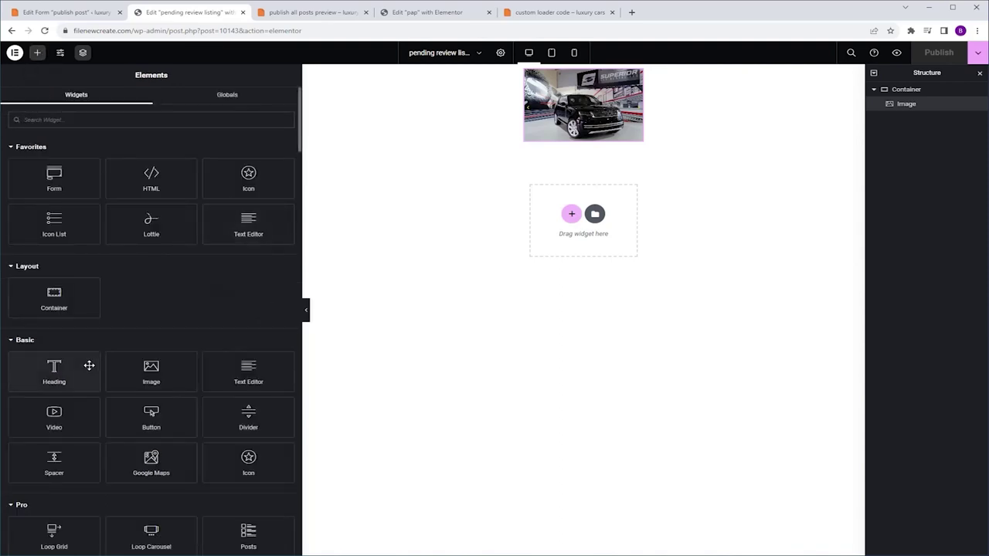
left_click_drag(54, 370, 585, 131)
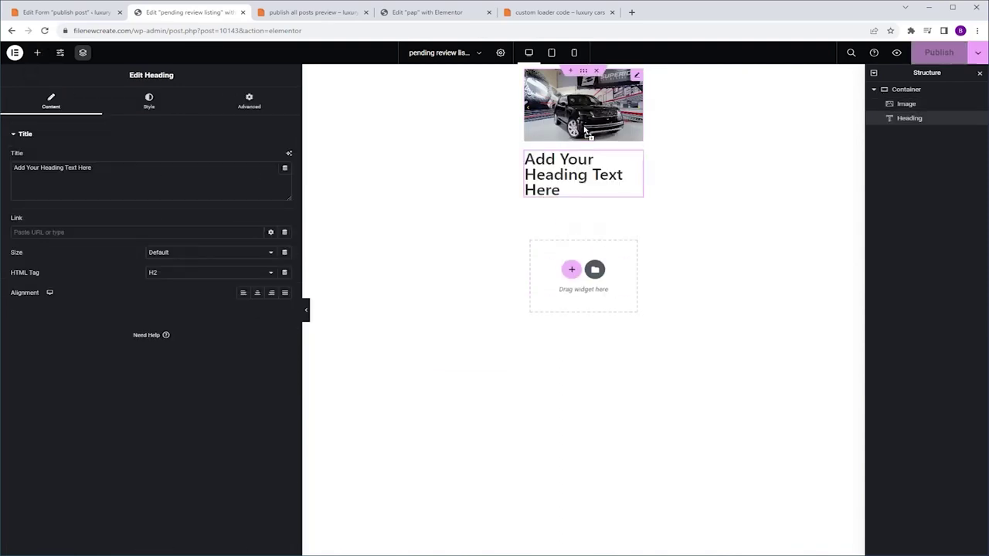
left_click(284, 168)
left_click(180, 292)
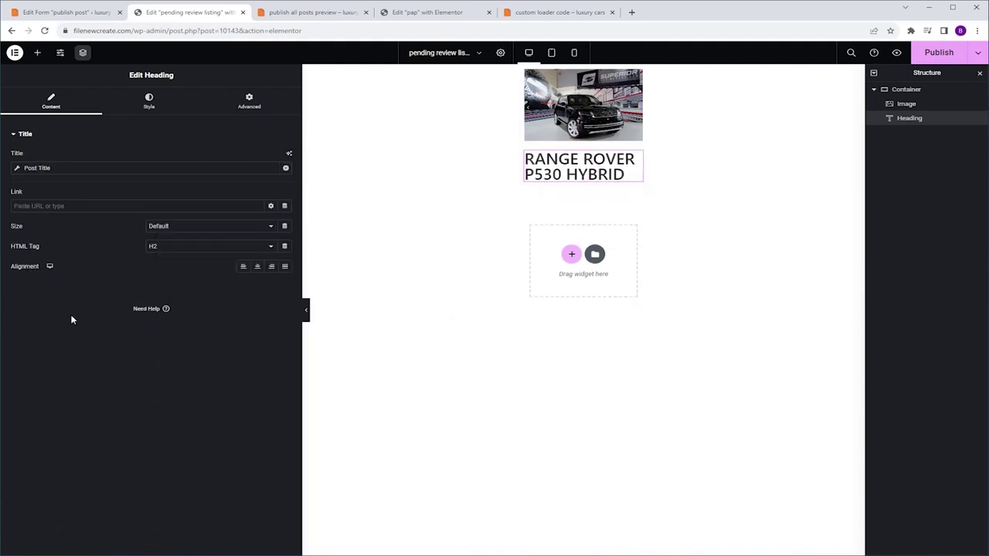
left_click(256, 267)
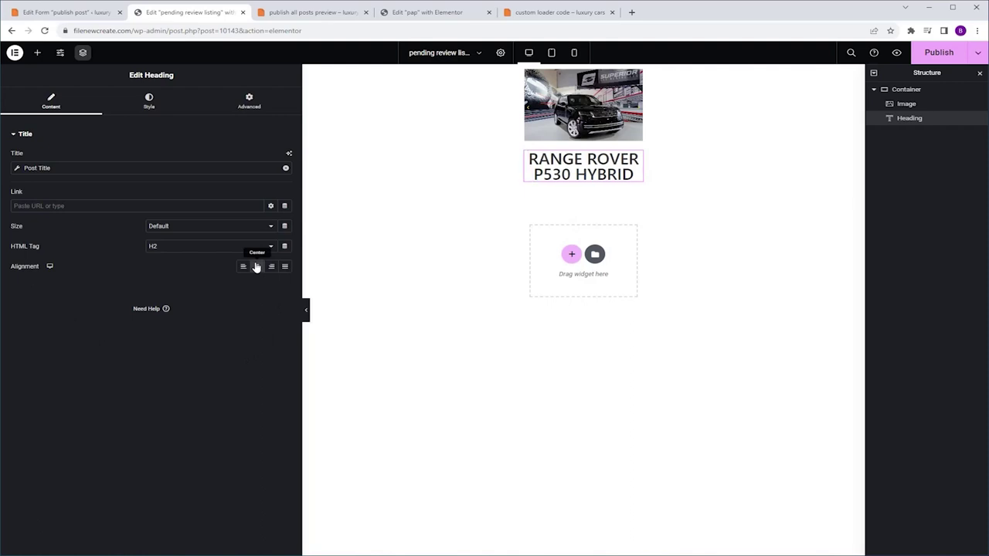
Set the title heading's typography size to 16 px.
left_click(148, 102)
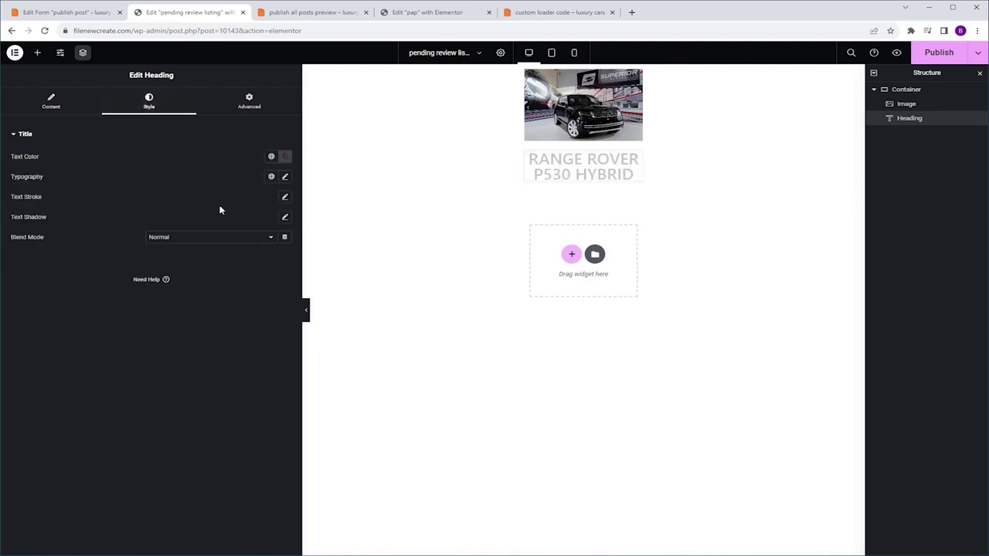
left_click(286, 177)
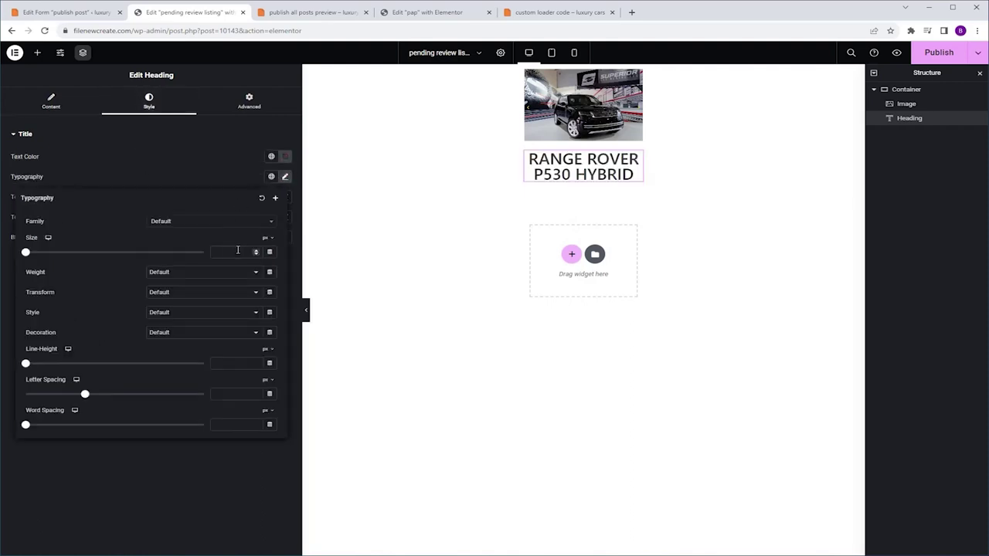
type("16")
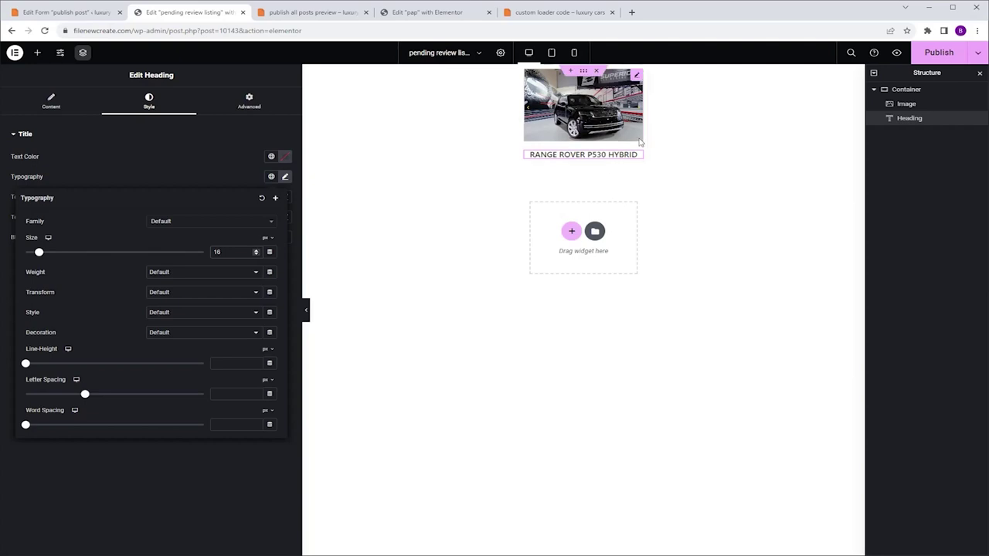
Link the title heading to the dynamic Post URL.
left_click(59, 106)
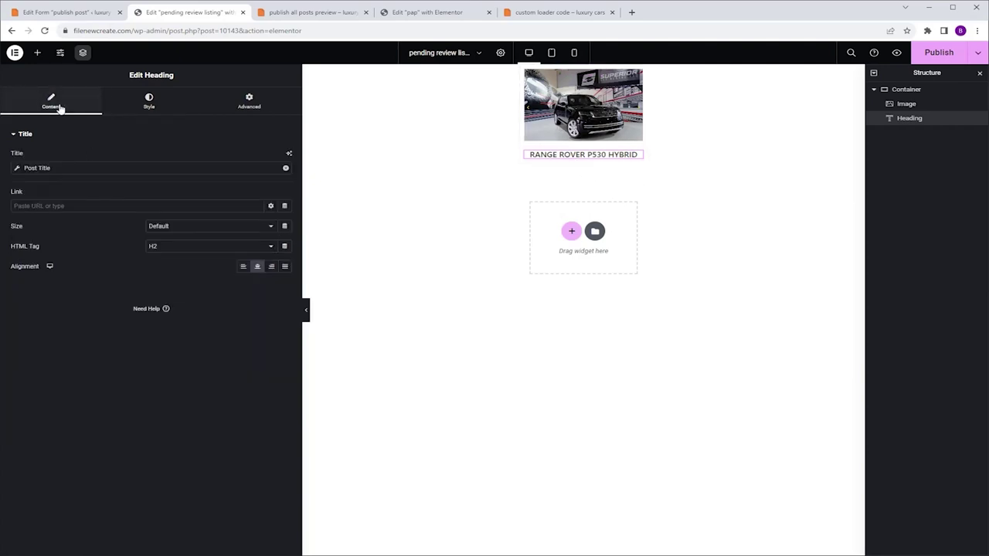
left_click(285, 206)
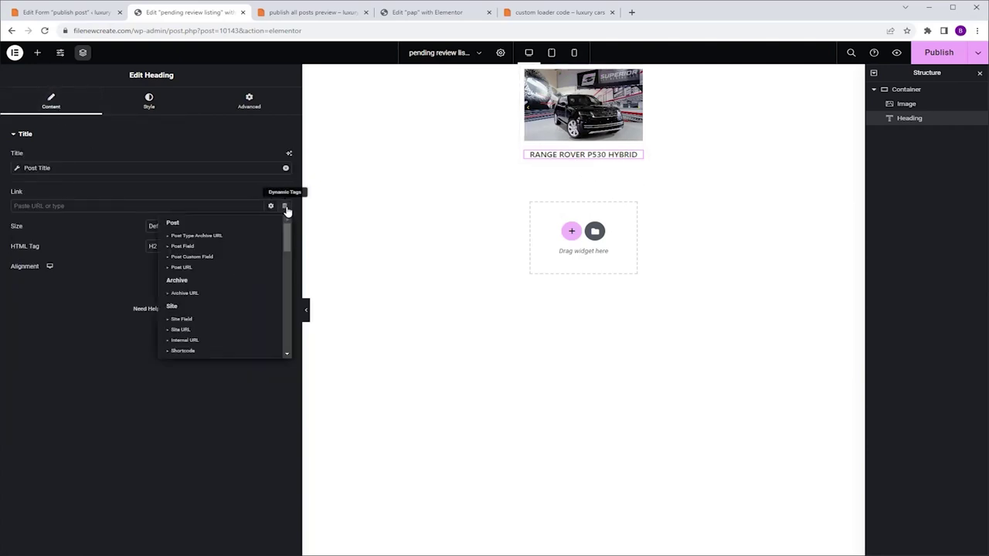
left_click(194, 268)
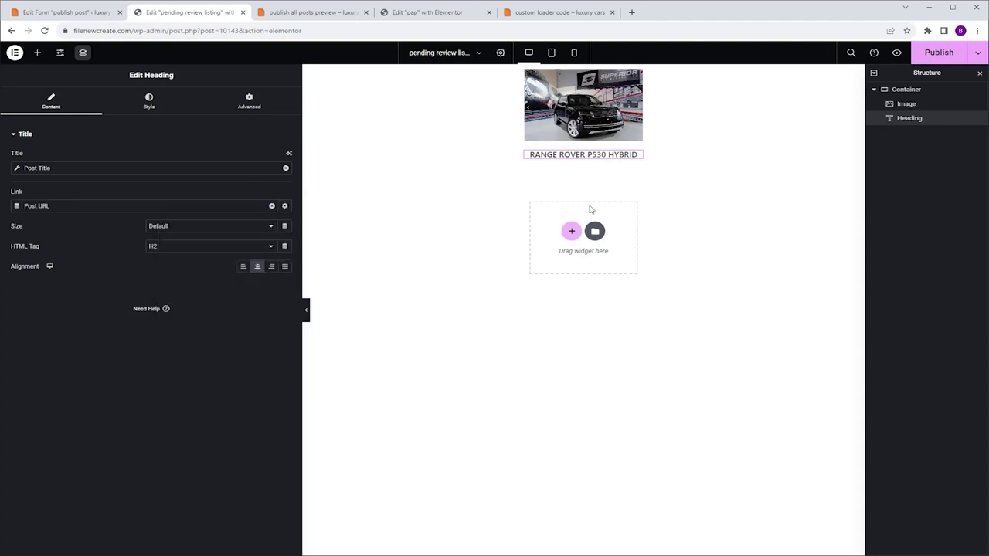
Give the featured image a Custom URL link that uses the dynamic Post URL.
left_click(597, 113)
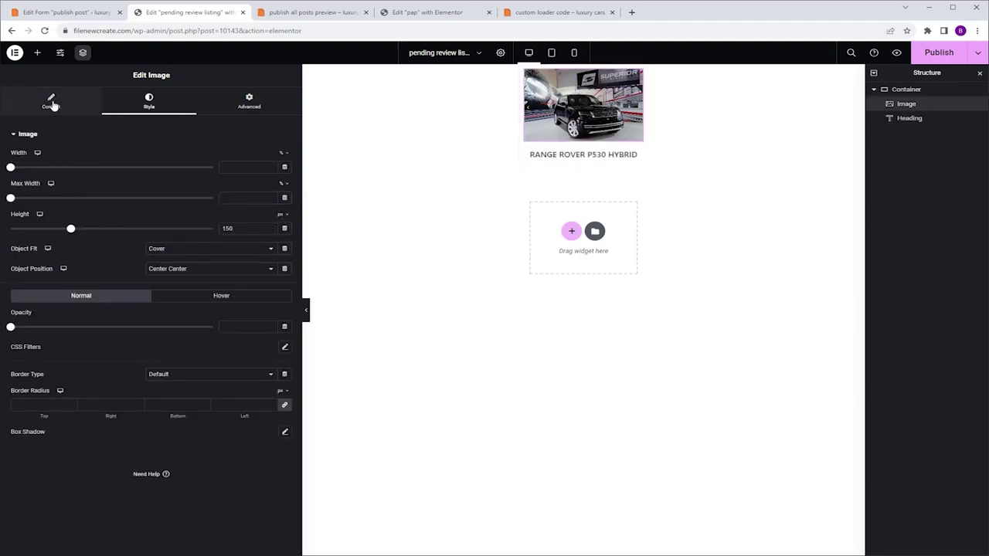
left_click(50, 101)
left_click(169, 252)
left_click(188, 274)
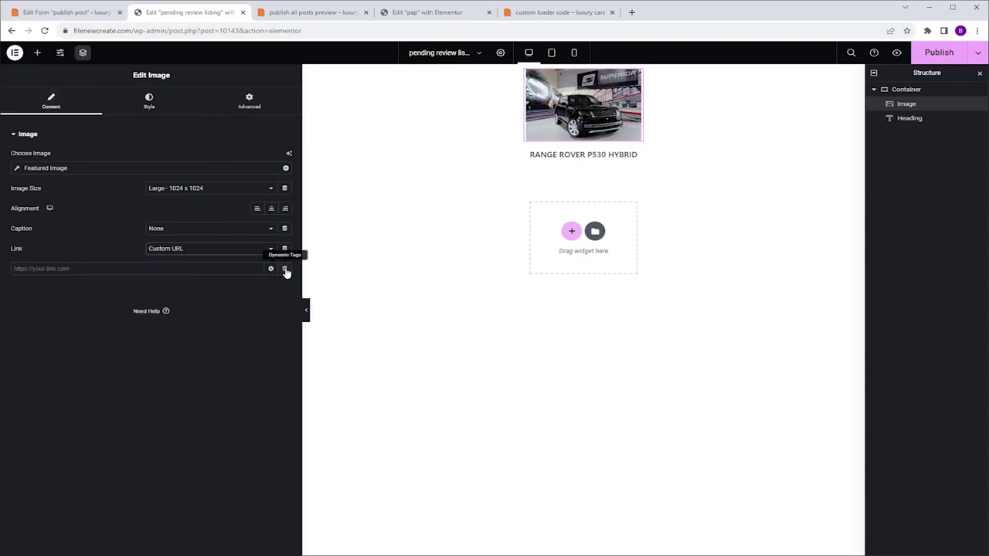
left_click(285, 270)
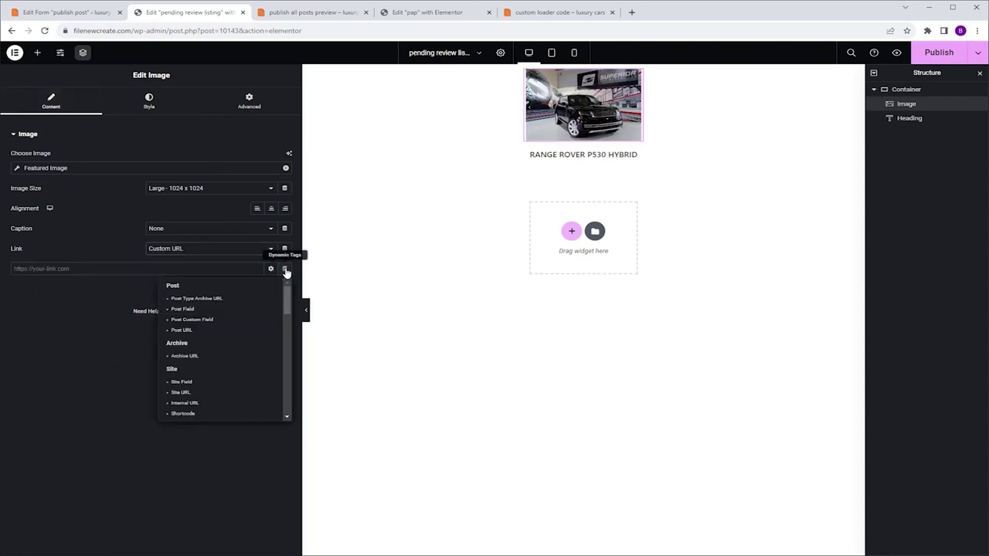
left_click(182, 330)
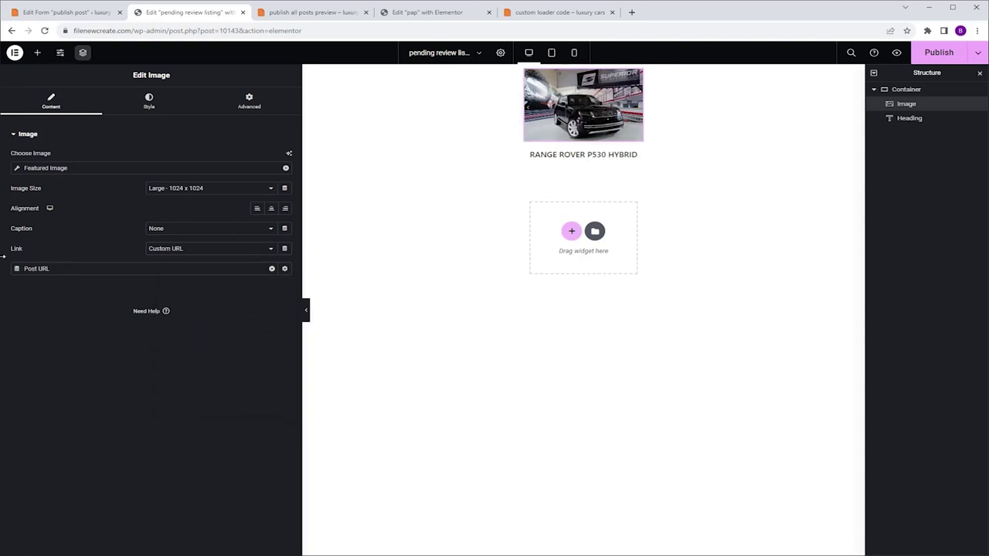
Add a JetForm widget below the heading and choose the "publish post" form for it.
left_click(37, 51)
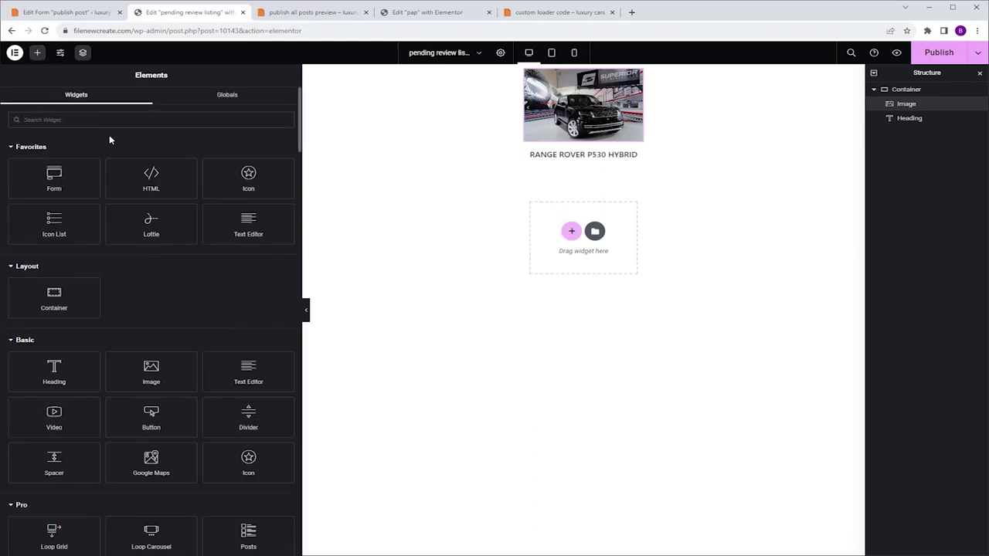
type("JetForm")
left_click_drag(53, 158, 576, 168)
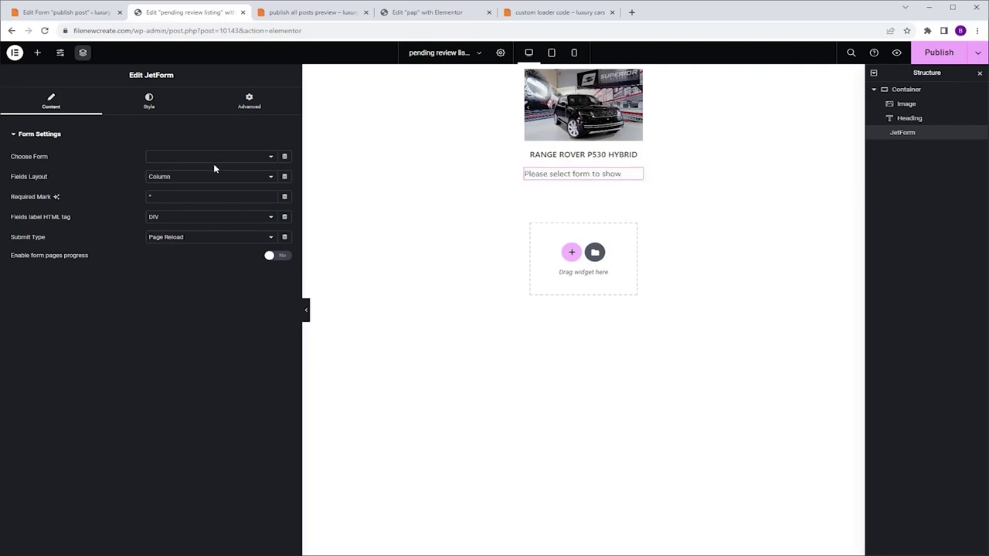
left_click(227, 159)
left_click_drag(273, 180, 293, 297)
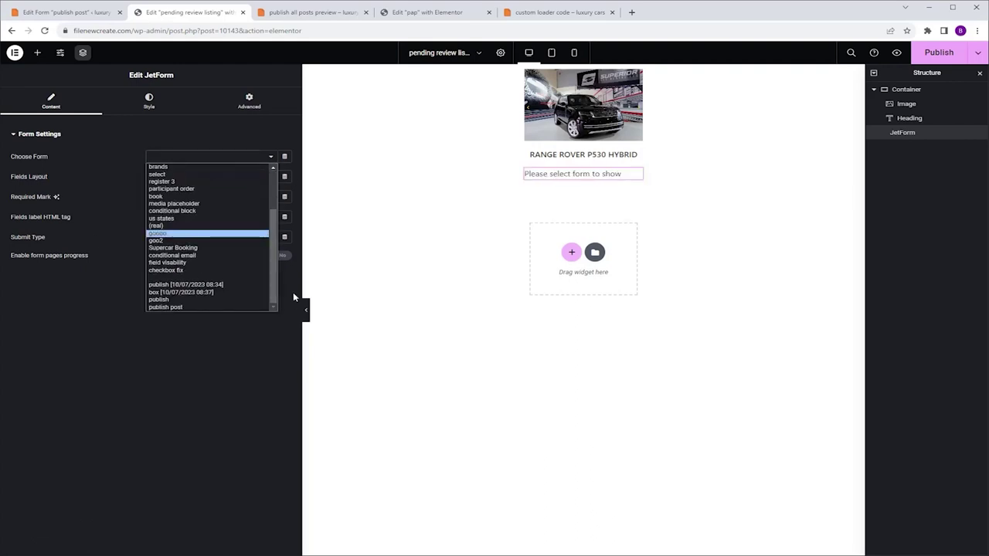
left_click(179, 308)
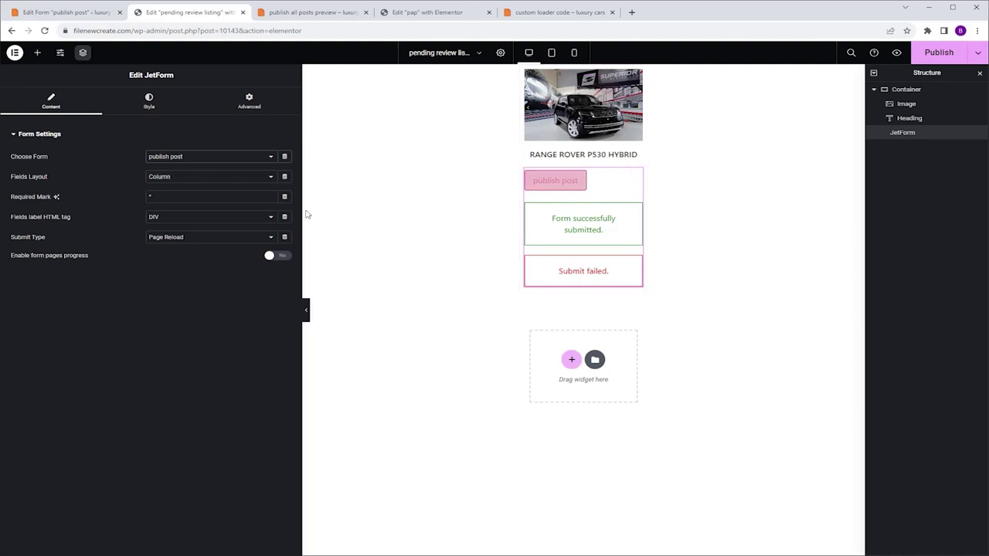
Style the form's submit button in its normal state with the global Secondary background color and white text.
left_click(150, 99)
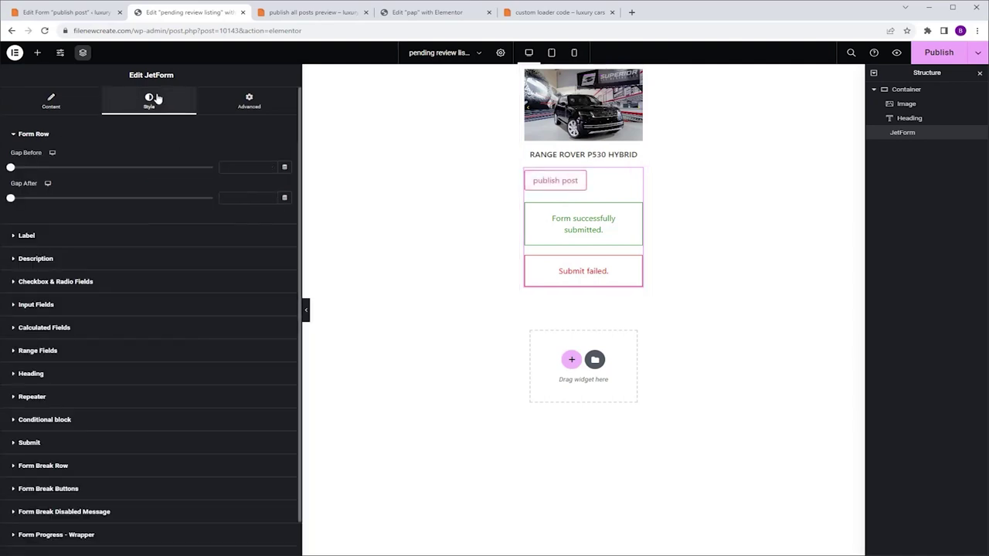
left_click(35, 443)
scroll(93, 424, "down", 3)
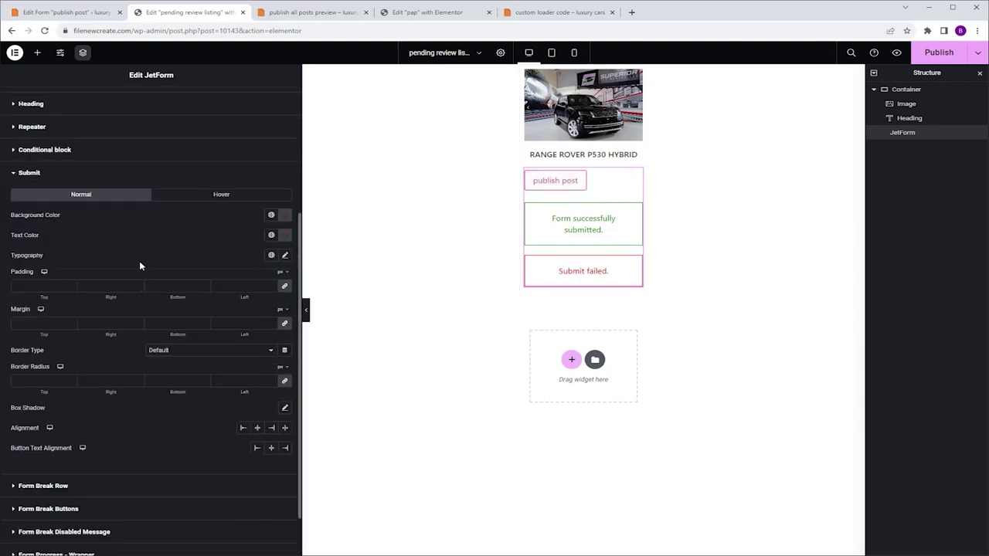
left_click(271, 215)
left_click(197, 271)
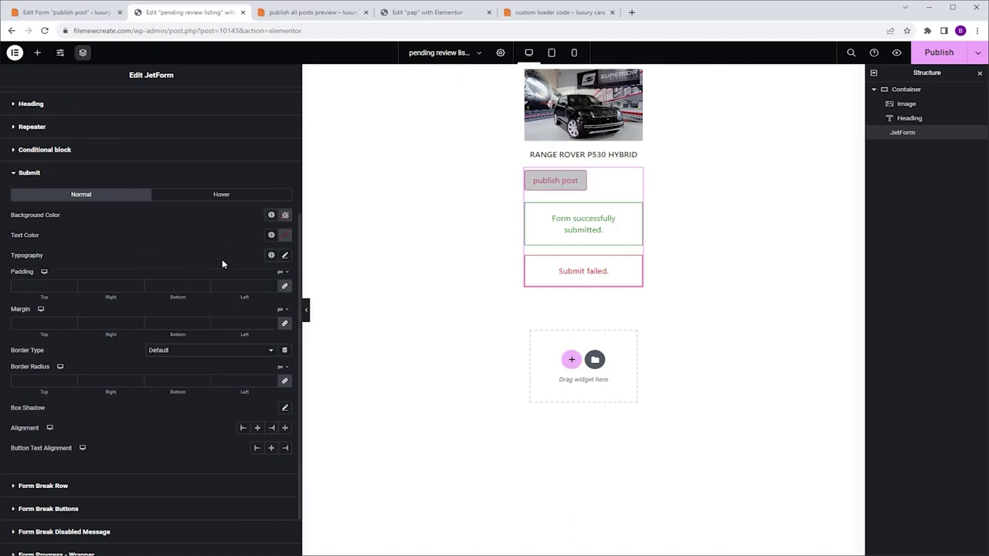
left_click(271, 235)
left_click(195, 378)
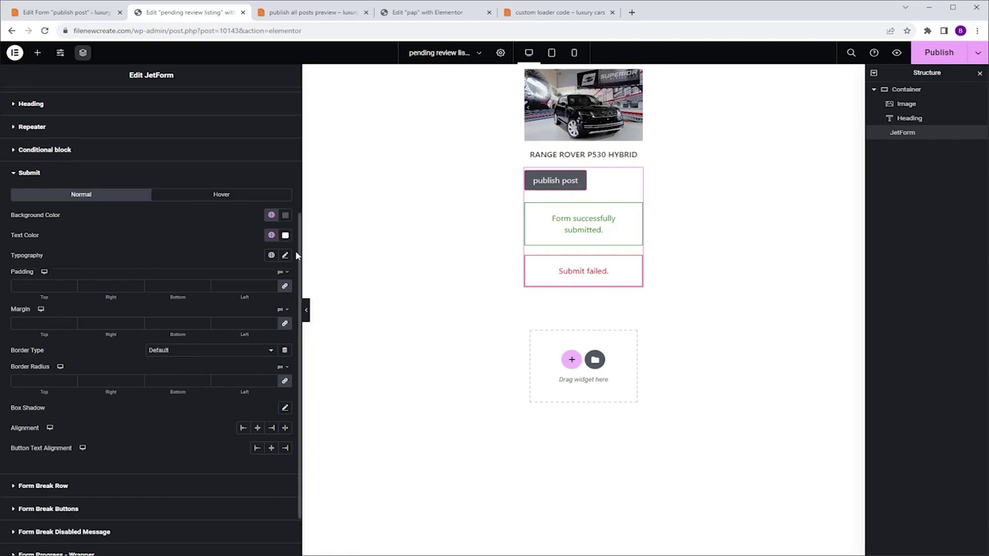
Capitalize the submit button's text through its typography transform.
left_click(285, 255)
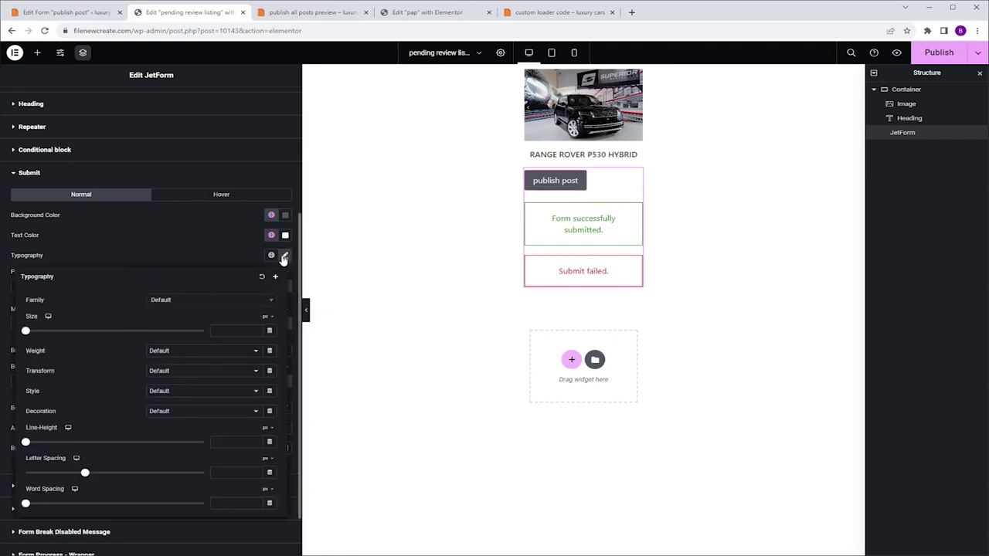
left_click(174, 374)
left_click(174, 404)
Give the submit button's hover state a global green background color and white text.
left_click(214, 199)
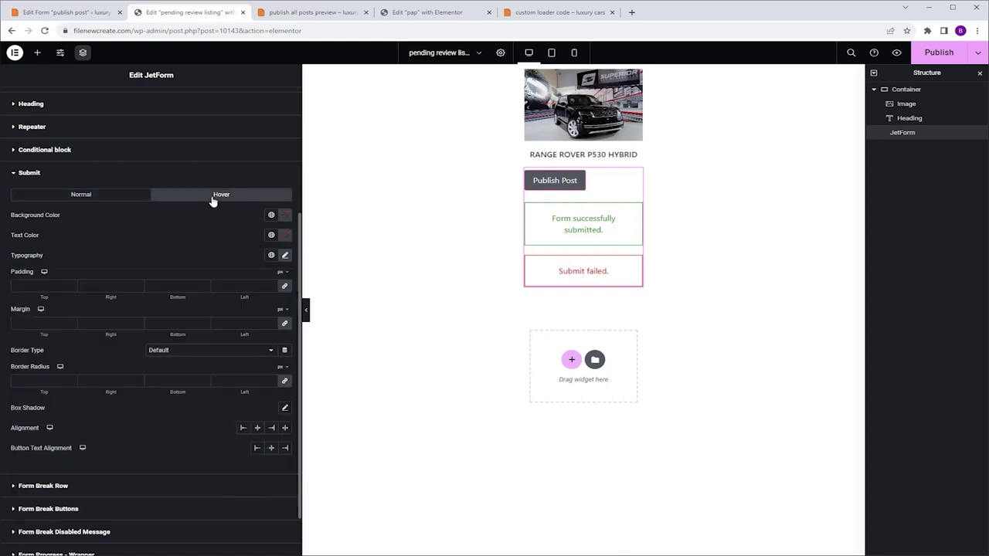
left_click(270, 215)
scroll(243, 276, "down", 3)
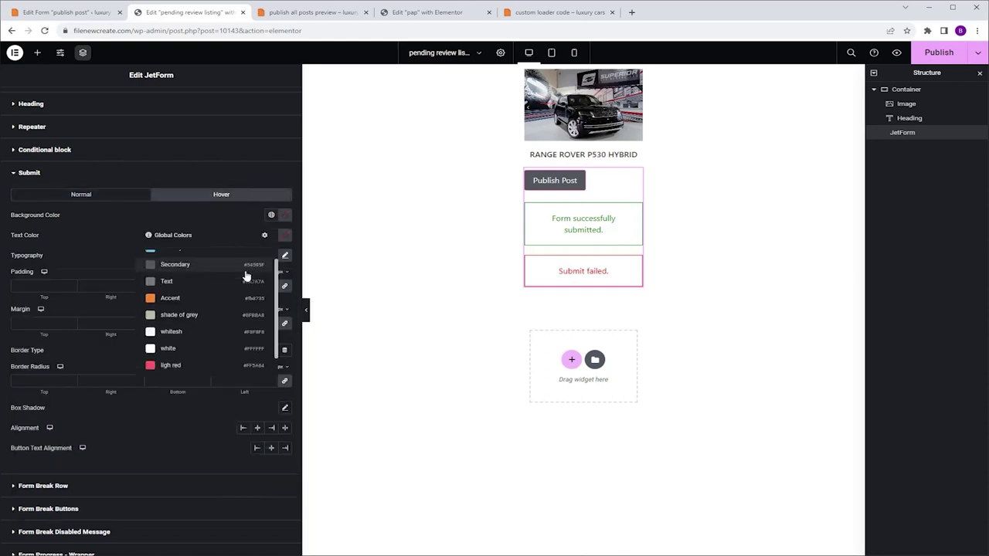
left_click(222, 354)
left_click(271, 235)
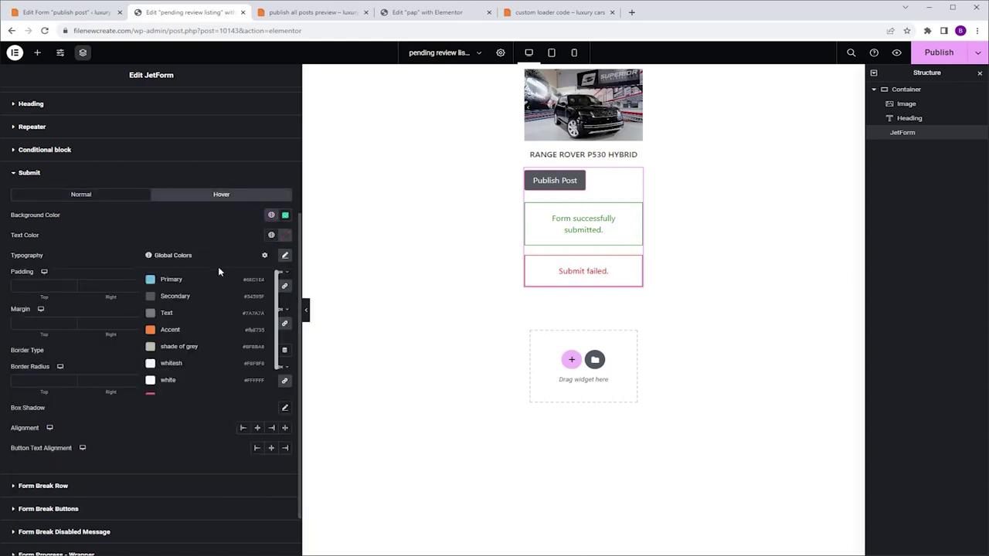
left_click(183, 381)
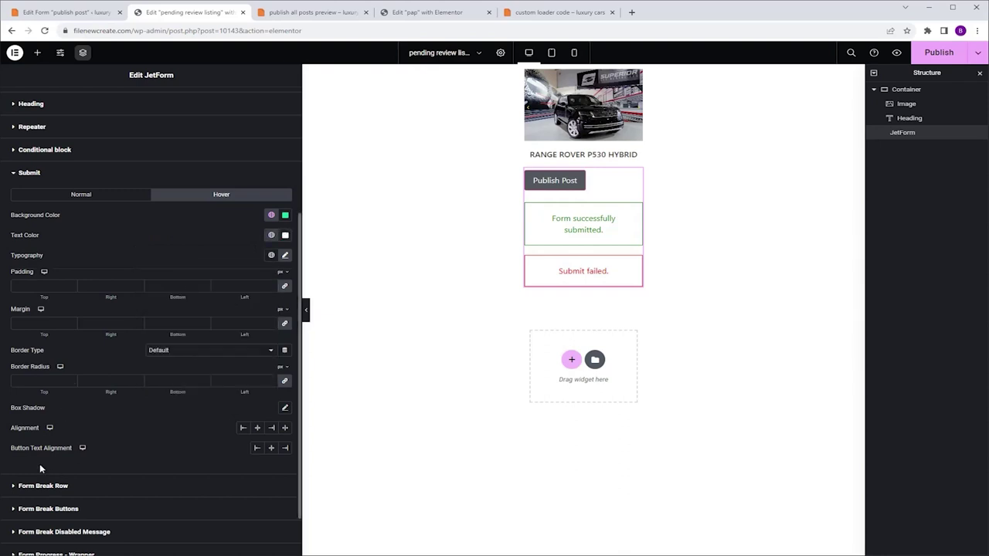
Stretch the submit button across the full width of the form and center its text.
left_click(285, 428)
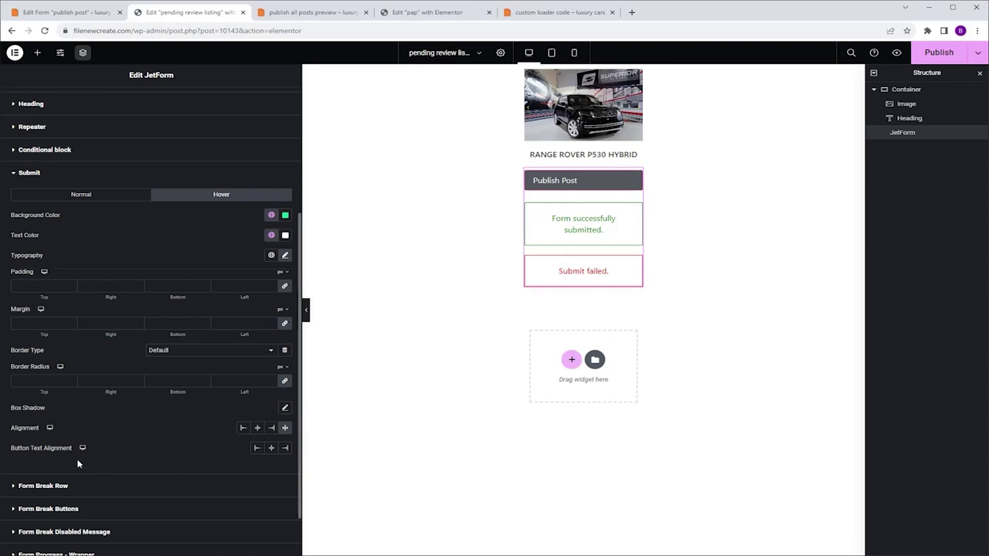
left_click(270, 448)
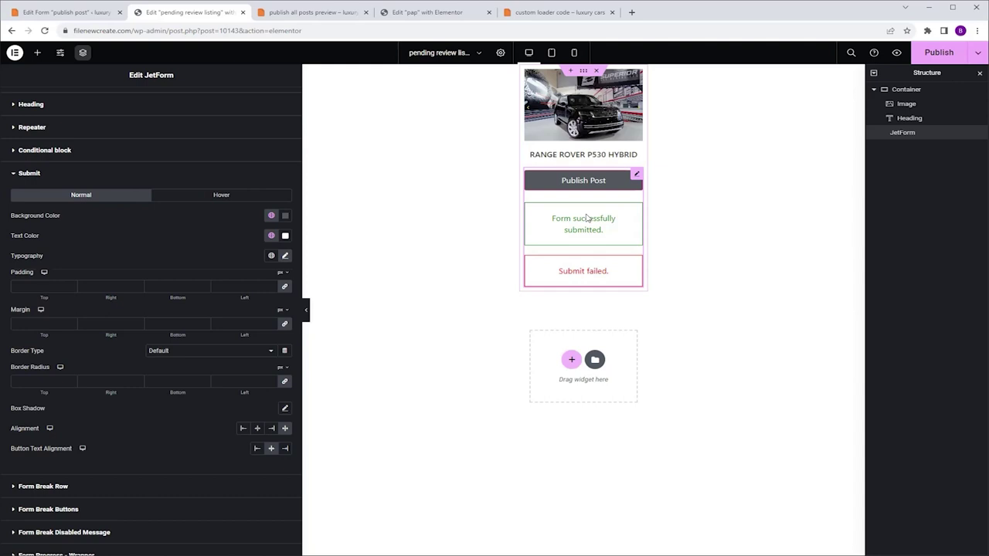
scroll(167, 348, "down", 2)
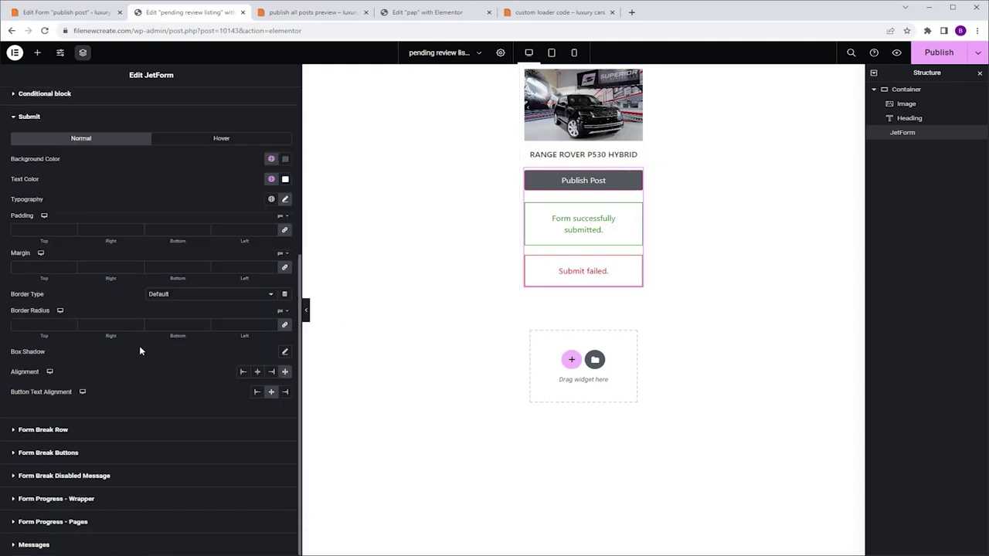
Set all margins and paddings of the form's success message to 0.
left_click(103, 540)
scroll(132, 358, "down", 3)
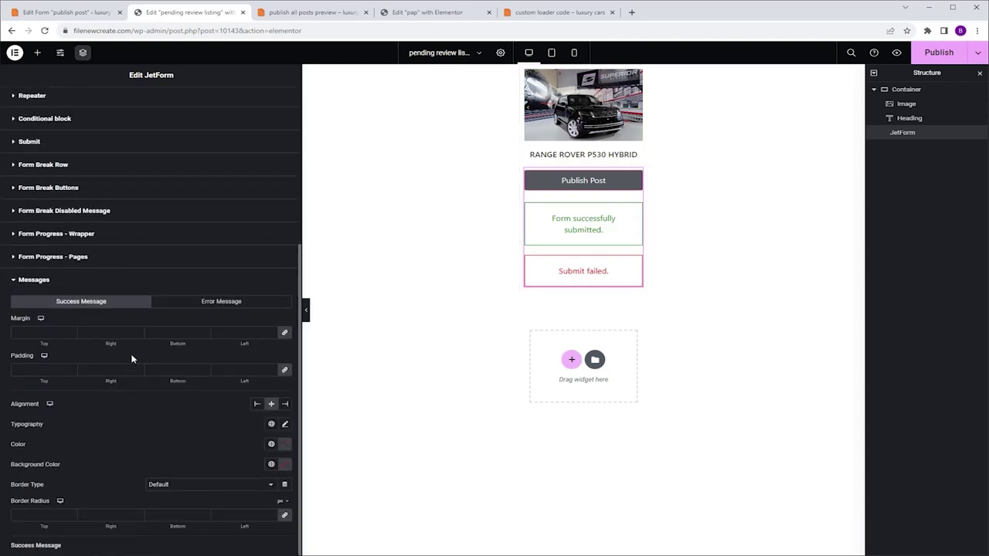
left_click(285, 333)
left_click(285, 371)
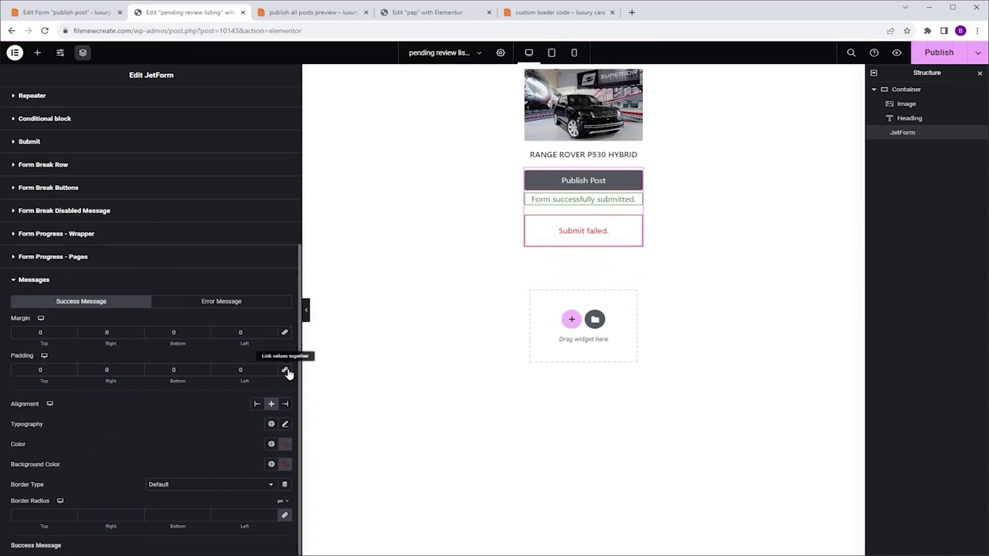
Set the success message's font size to 0 and its border type to None.
left_click(286, 424)
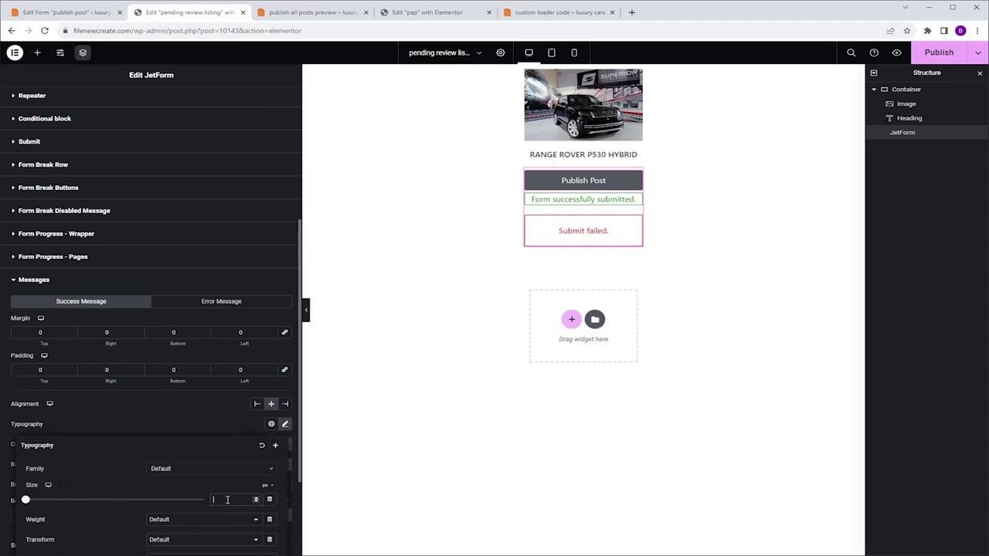
type("0")
left_click(200, 406)
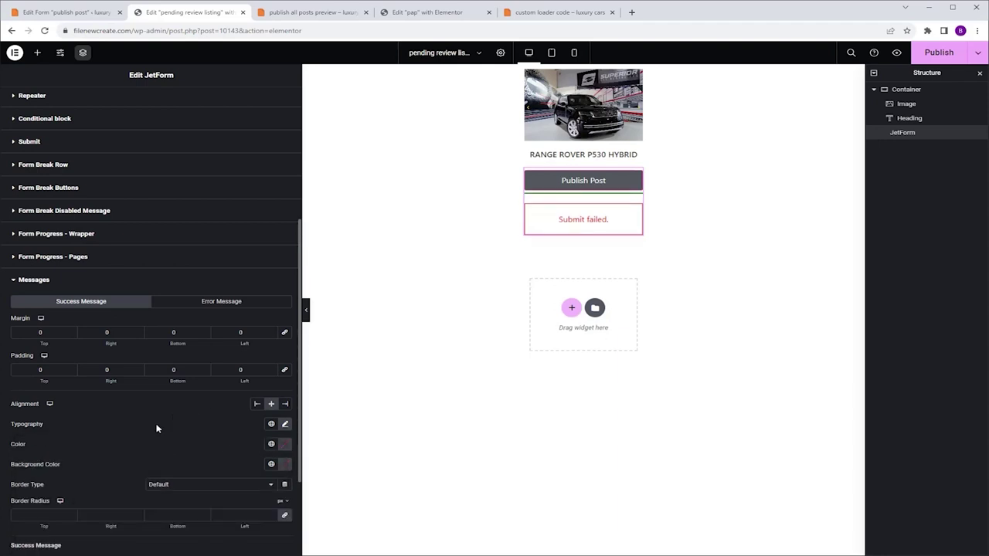
left_click(196, 487)
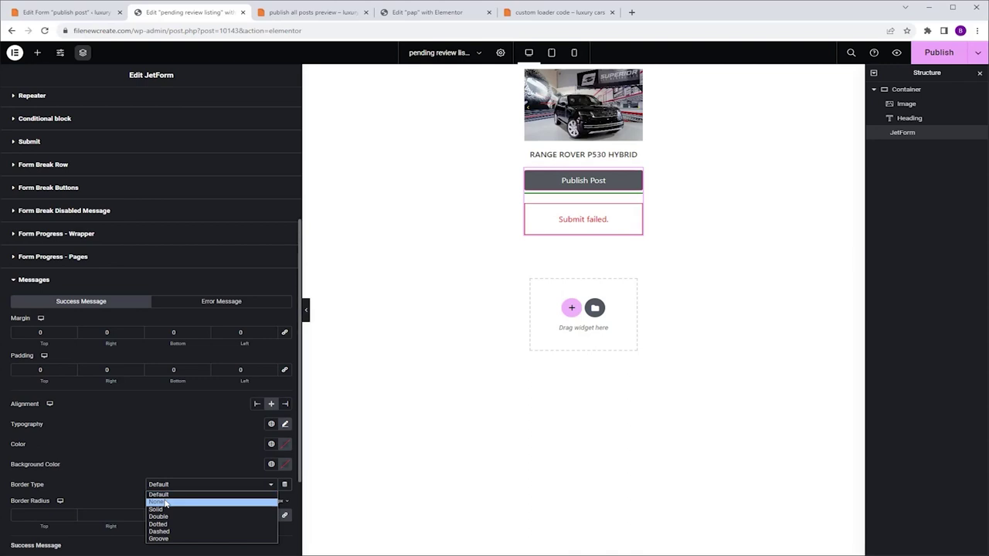
left_click(164, 501)
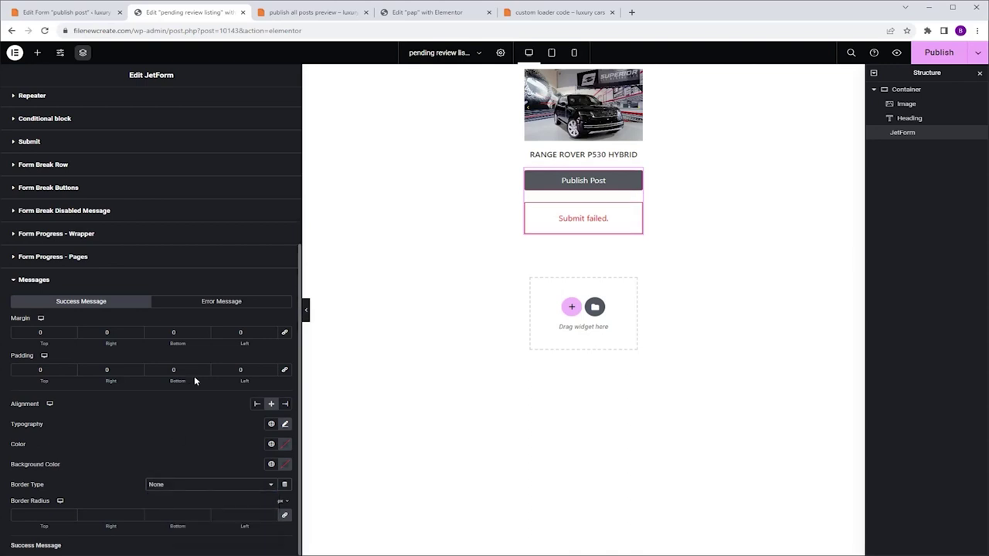
Set all margins and paddings of the form's error message to 0.
left_click(228, 304)
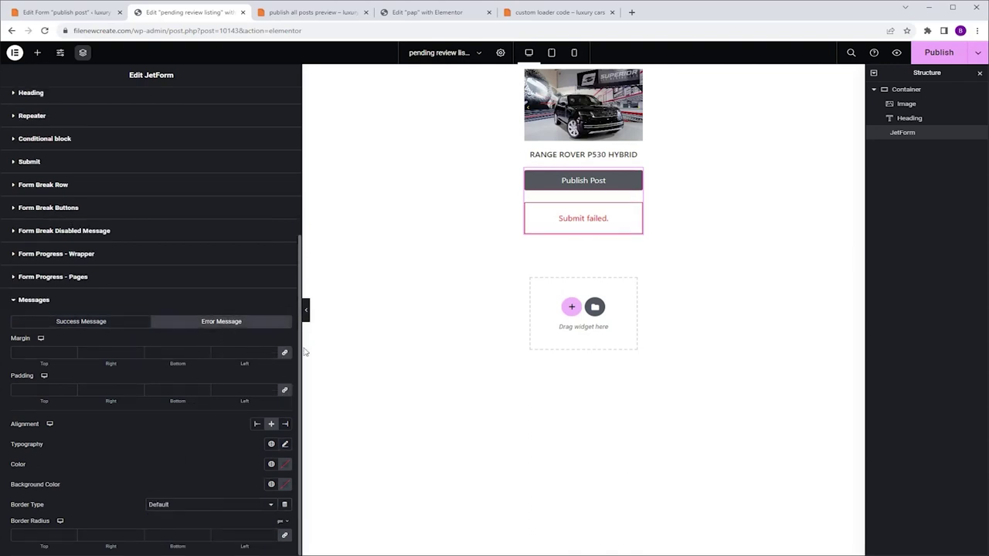
left_click(284, 353)
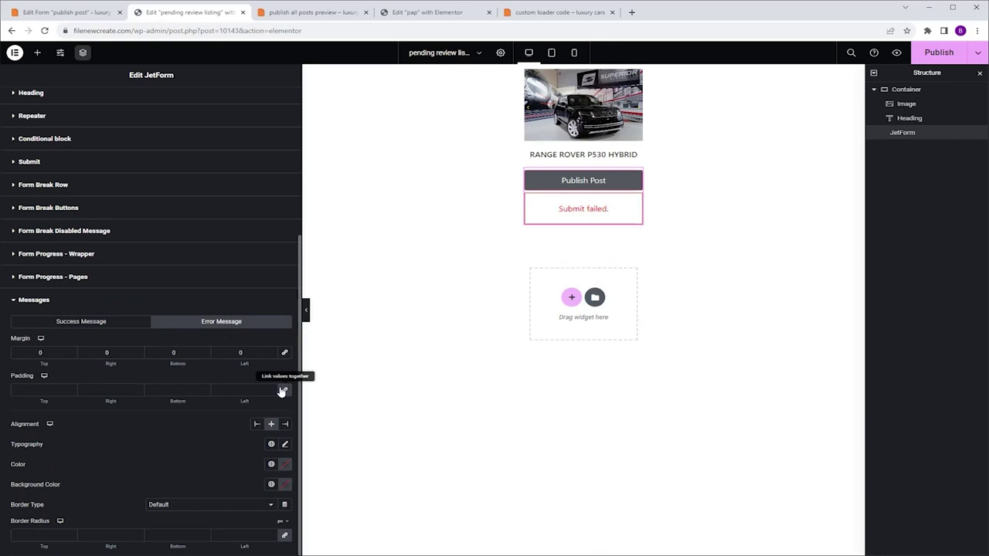
left_click(282, 391)
Set the error message's font size to 0 and its border type to None.
left_click(285, 445)
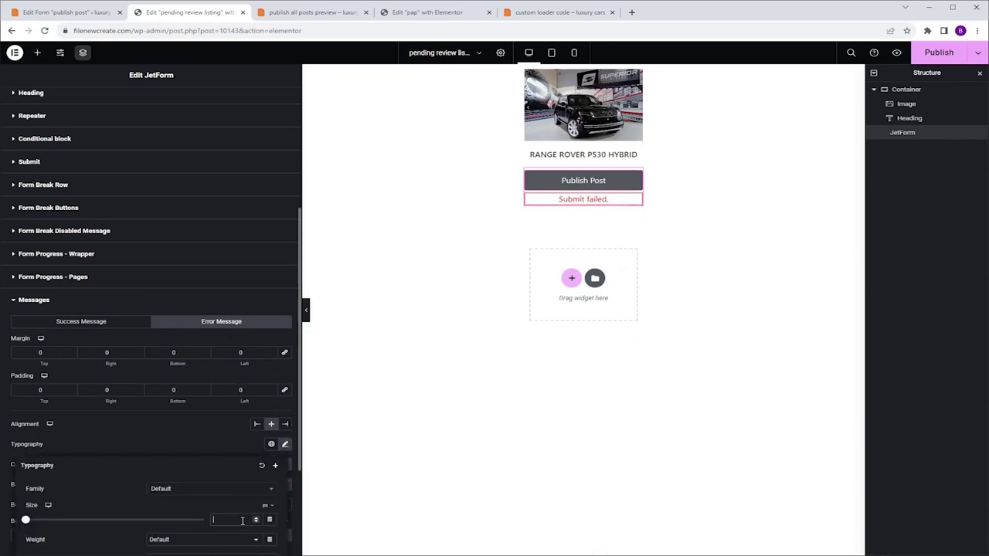
left_click(212, 440)
left_click(199, 509)
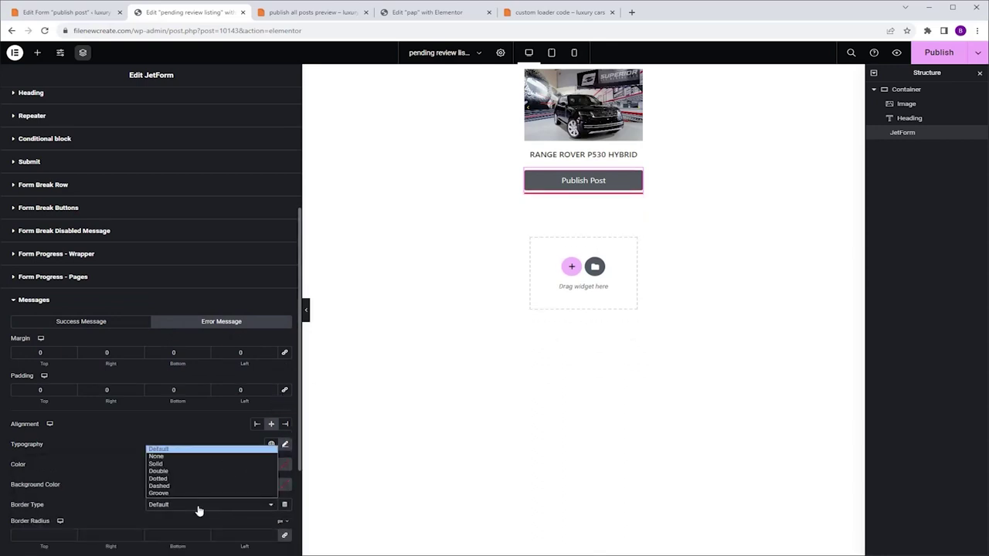
left_click(175, 457)
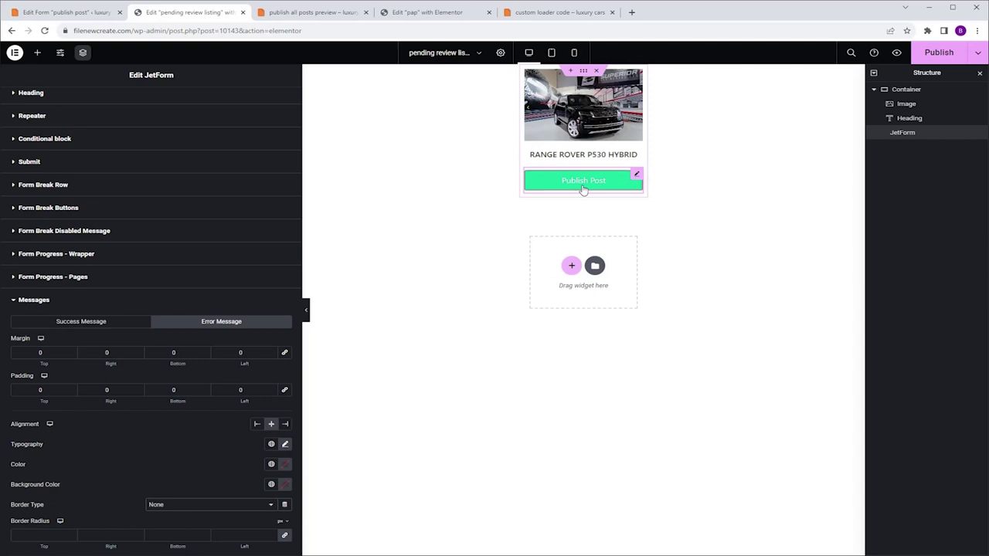
Add a Dynamic Link widget below the publish form in the listing item's container.
left_click(37, 51)
type("dynamic link")
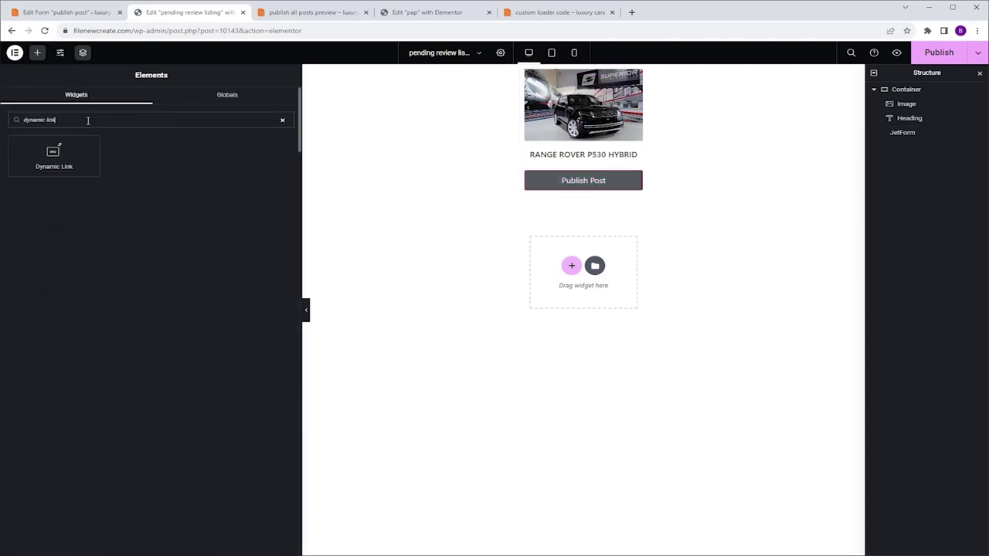
left_click_drag(53, 154, 589, 198)
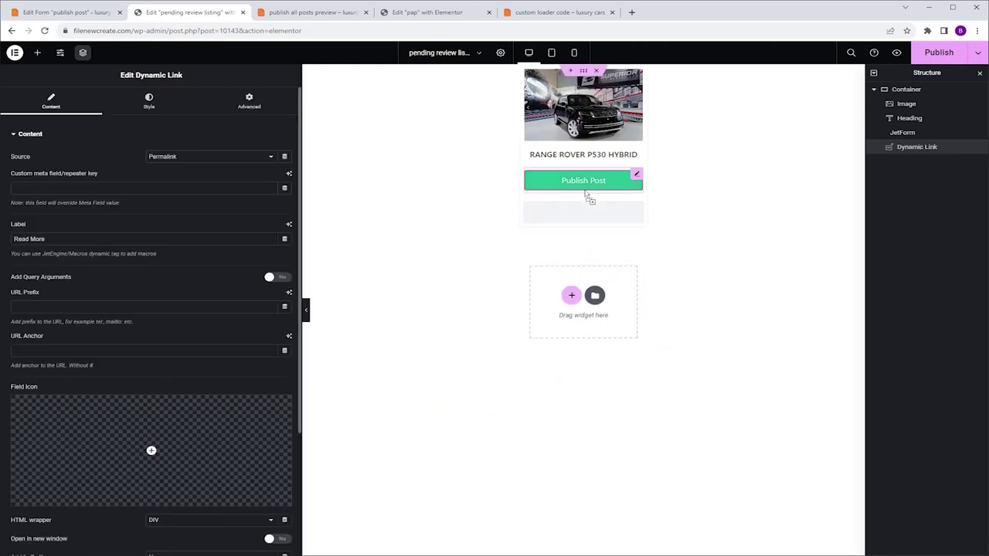
Set the dynamic link's source to Delete current post link and its label to "delete".
left_click(232, 157)
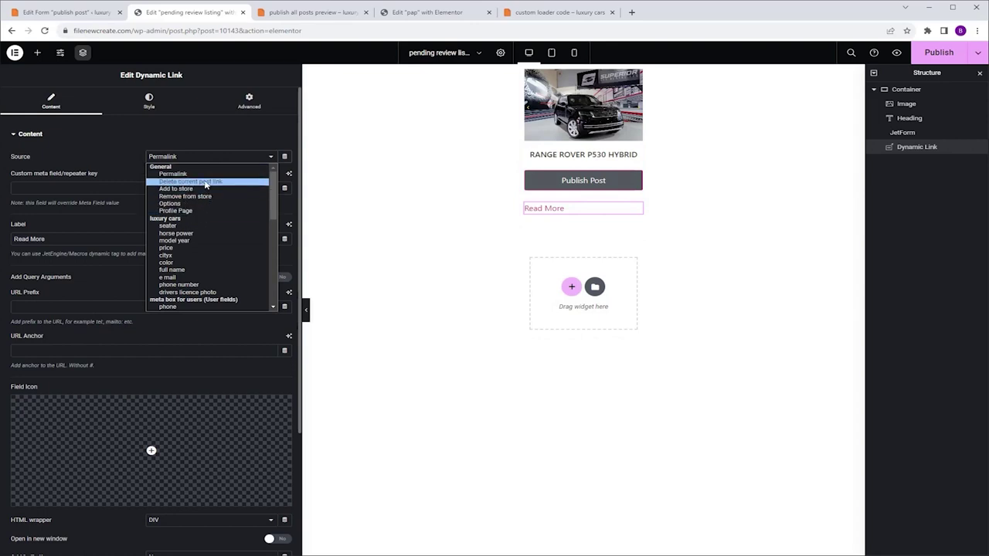
left_click(206, 181)
left_click_drag(57, 330, 2, 328)
type("delete")
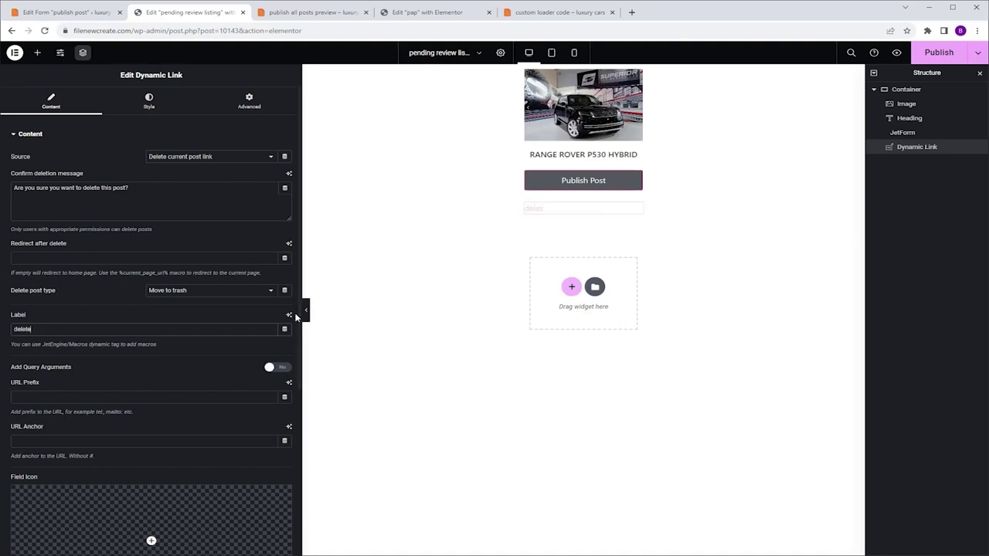
Give the delete link the solid Trash alt icon from the icon library and set its alignment to full width.
scroll(151, 309, "down", 4)
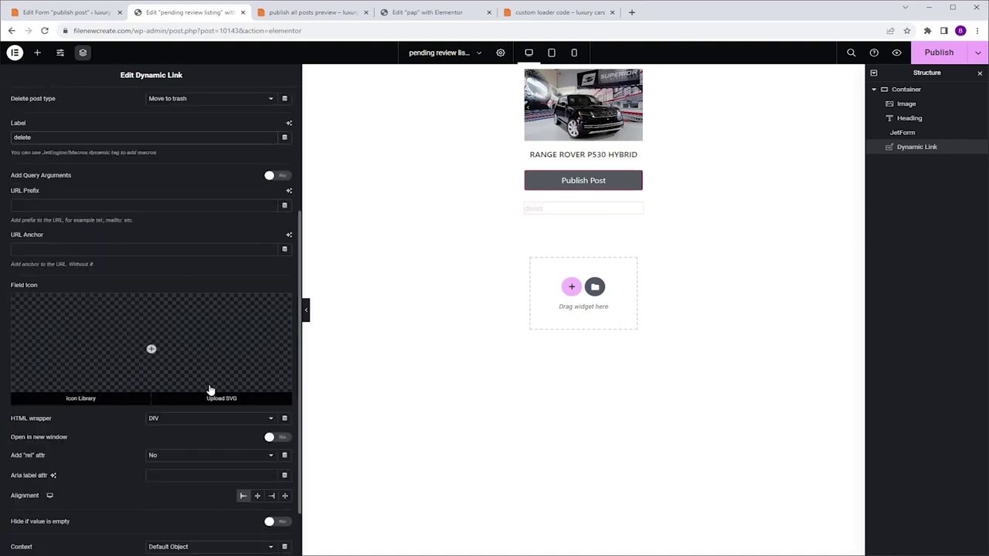
left_click(209, 368)
left_click(427, 153)
type("trash")
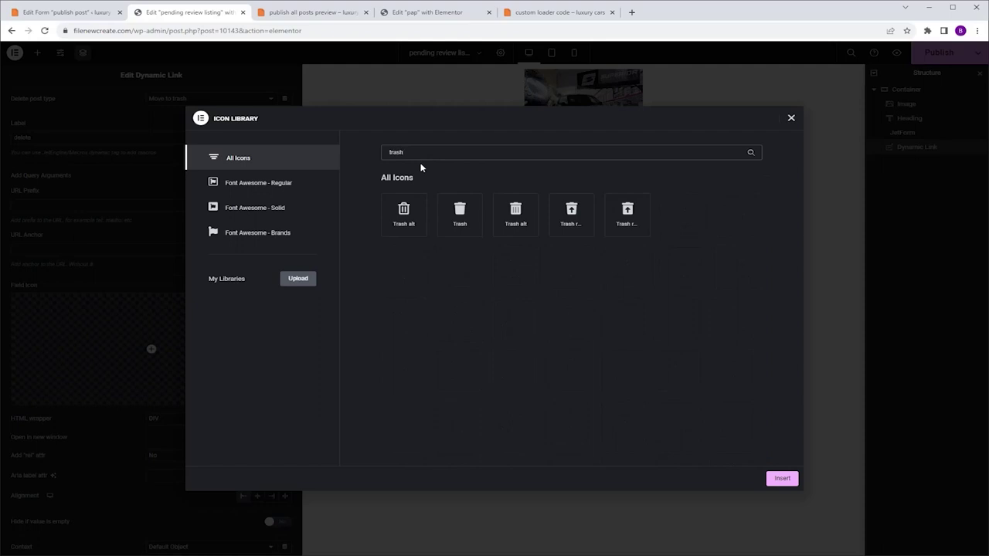
left_click(515, 214)
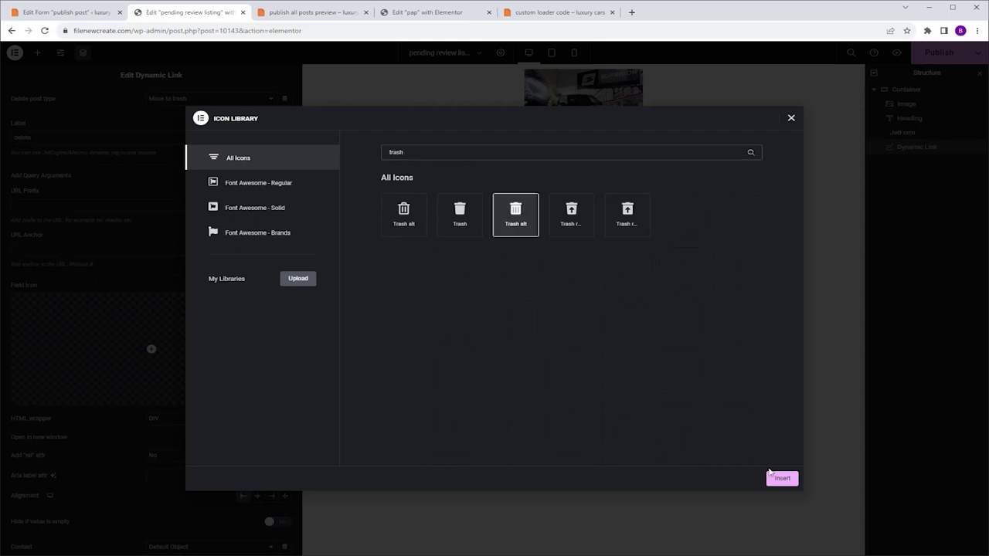
left_click(775, 477)
scroll(143, 410, "down", 1)
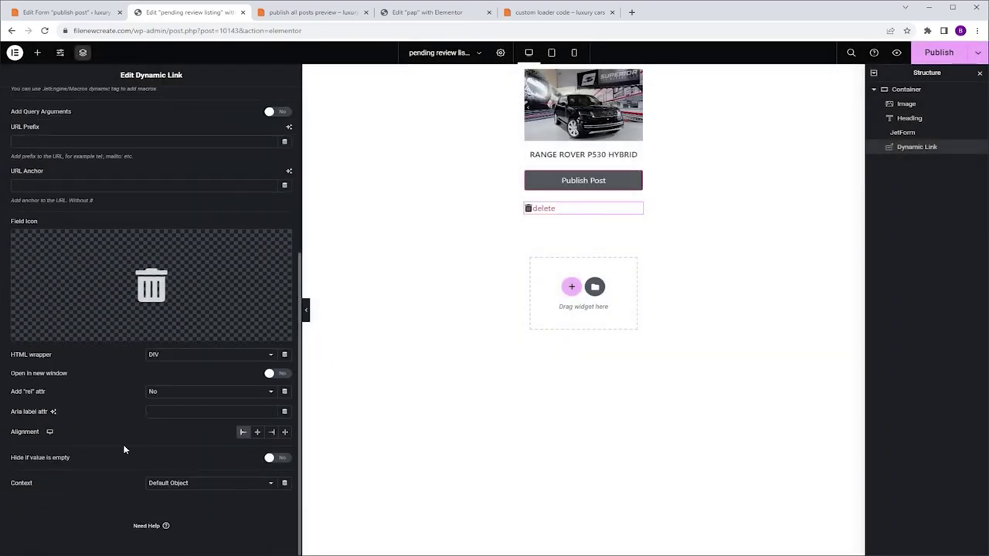
left_click(286, 432)
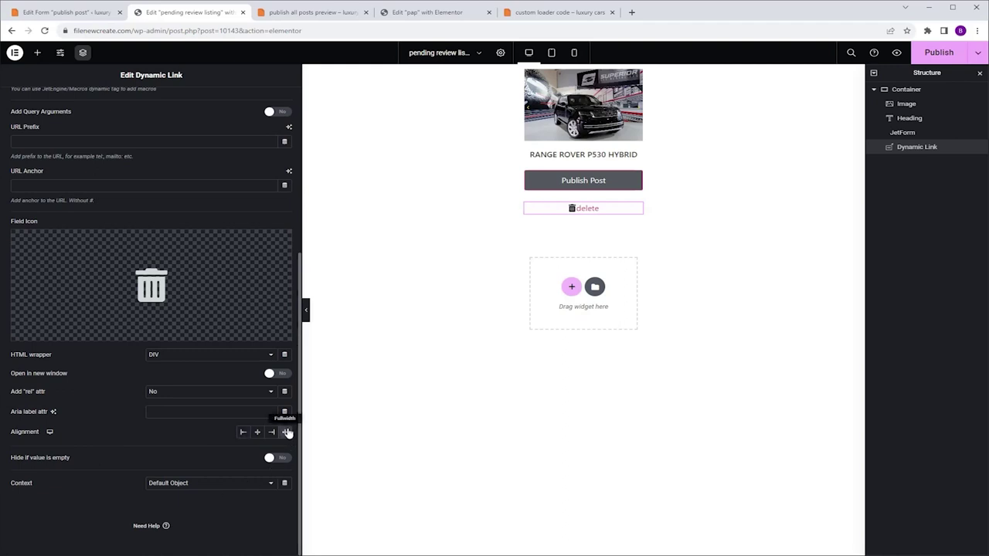
Give the delete link's normal state a classic background in the global pinkish-red color.
scroll(247, 392, "up", 4)
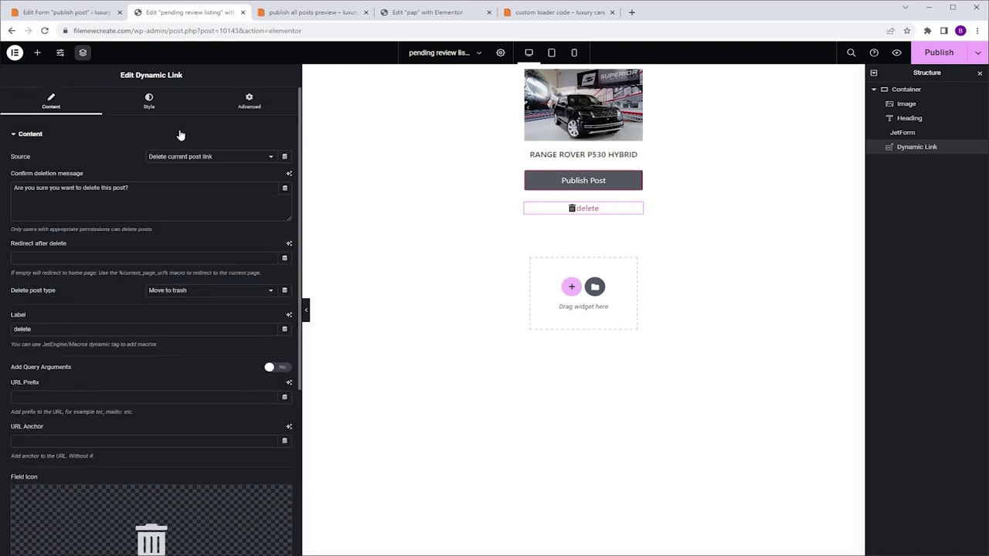
left_click(153, 101)
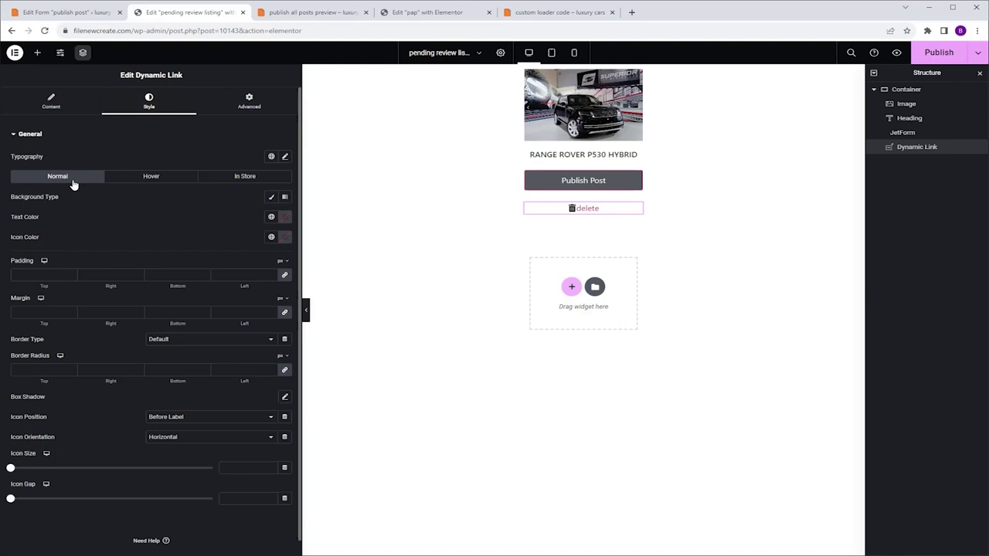
left_click(271, 197)
left_click(271, 216)
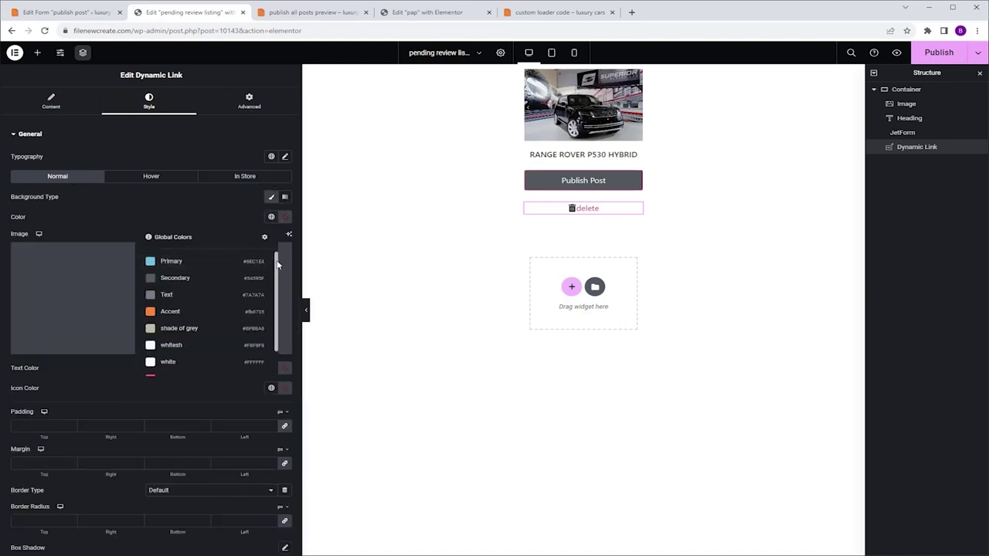
scroll(271, 309, "down", 2)
left_click(170, 347)
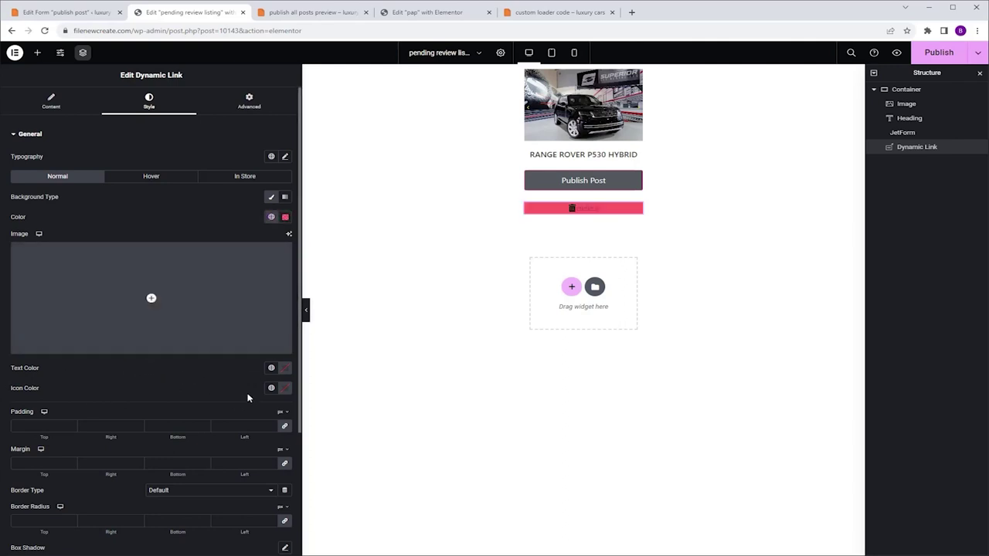
Set the delete link's normal text color and icon color to the global white.
left_click(272, 388)
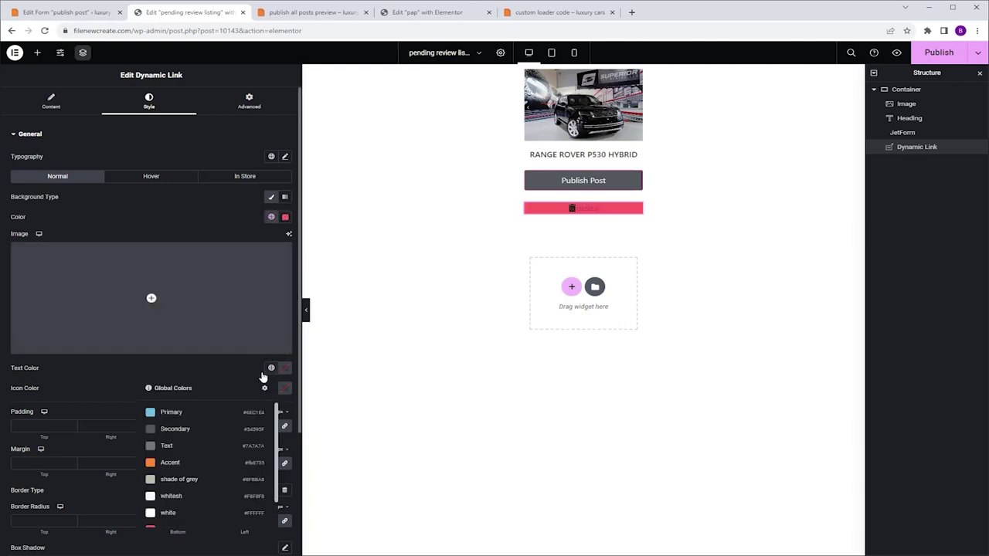
left_click(186, 514)
left_click(269, 390)
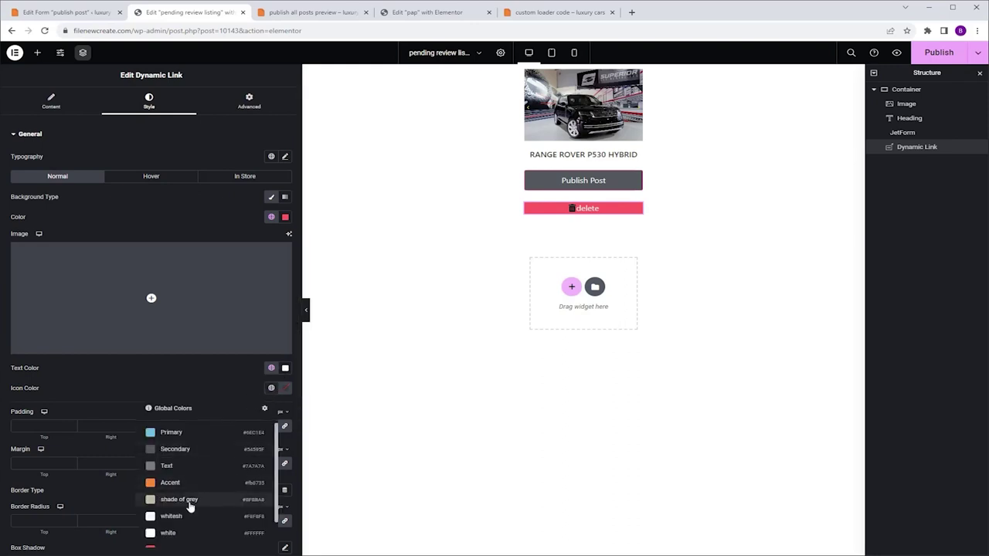
left_click(181, 534)
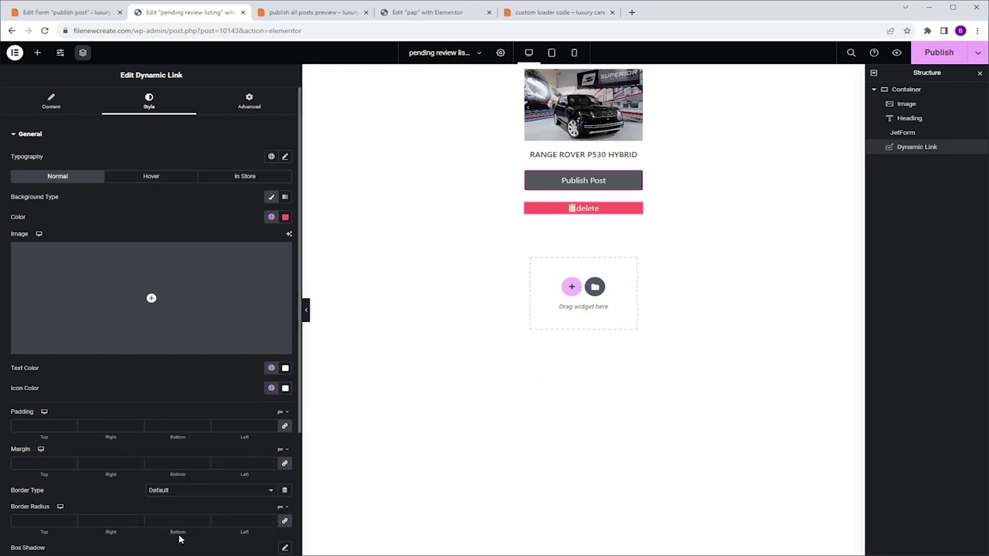
Set the delete link's top and bottom padding to 8 px, with 0 on the sides, and its icon gap to 6.
left_click(284, 426)
left_click(176, 430)
type("8")
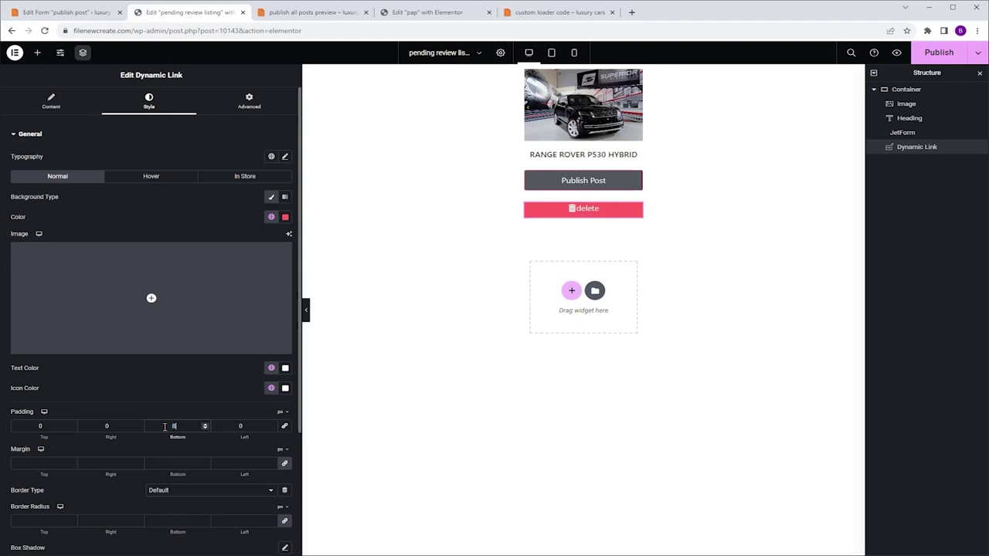
left_click(28, 426)
type("8")
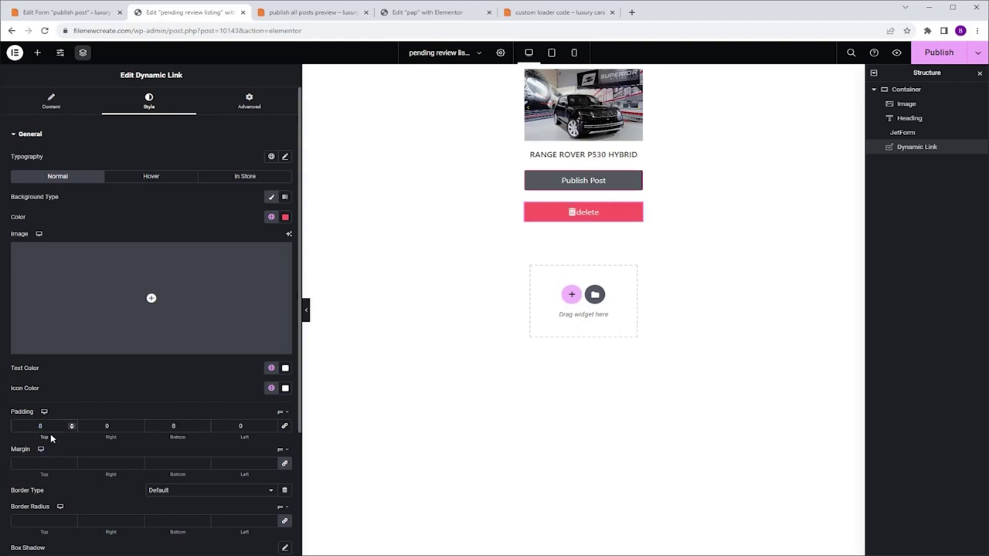
scroll(161, 425, "down", 2)
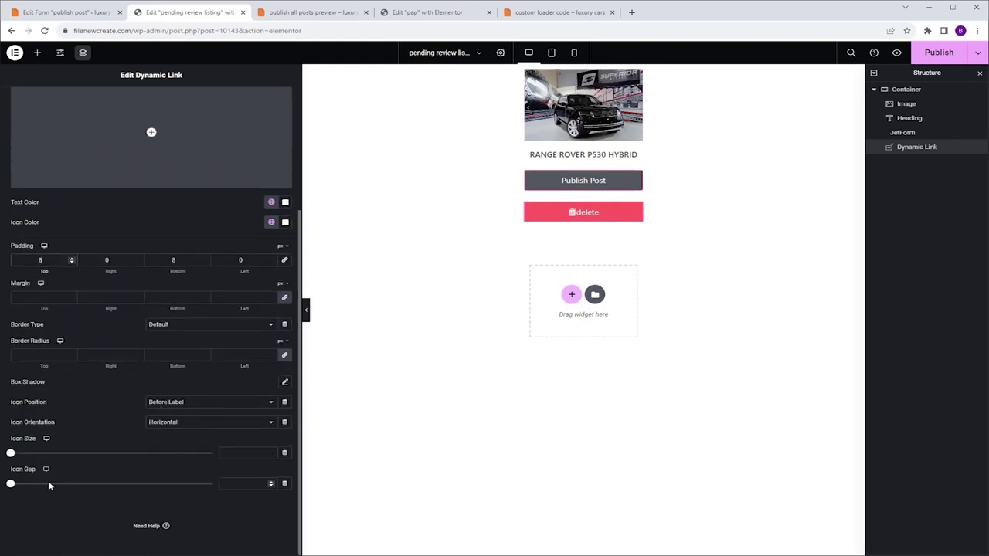
type("5")
Give the delete link's hover state a classic background in dark red #A20000.
scroll(170, 402, "up", 2)
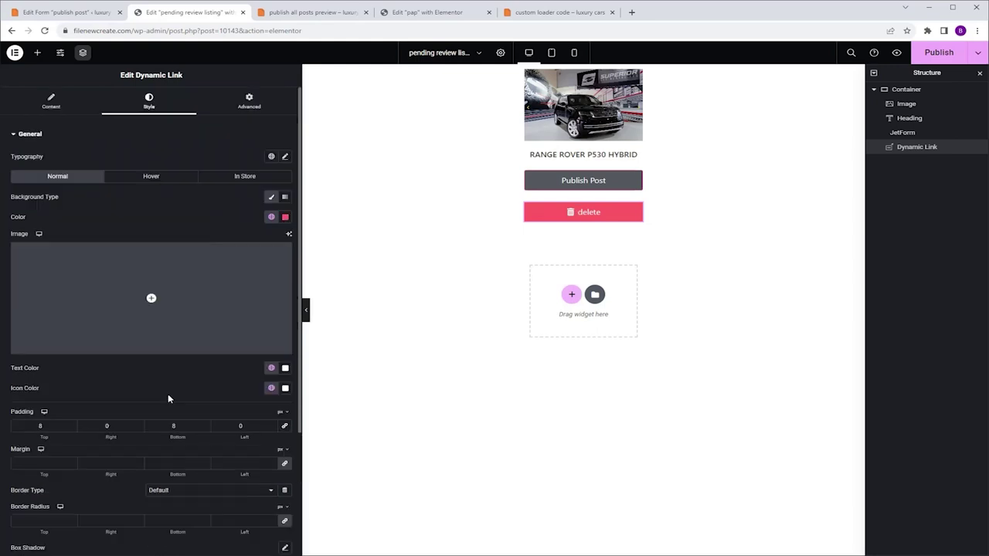
left_click(159, 176)
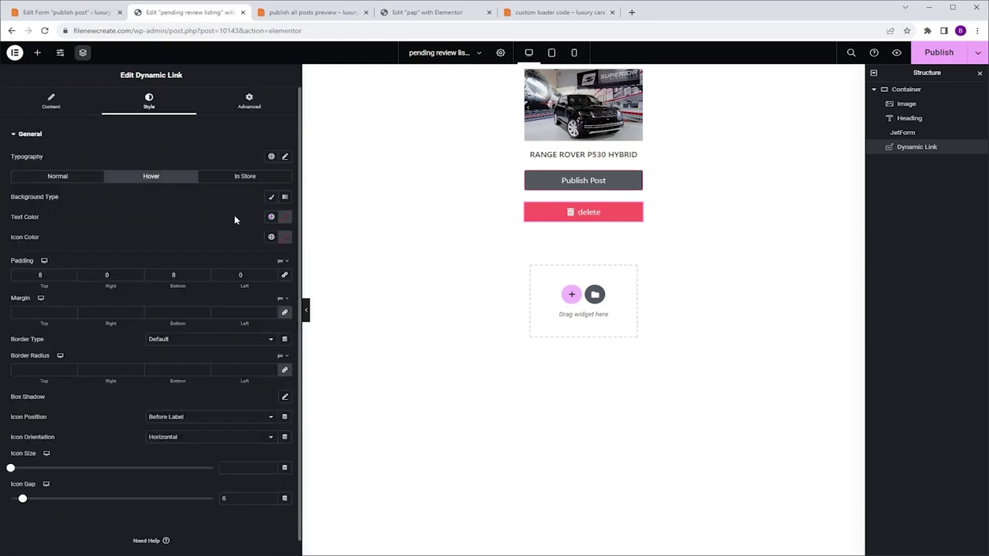
left_click(271, 197)
left_click(285, 217)
left_click_drag(333, 269, 345, 282)
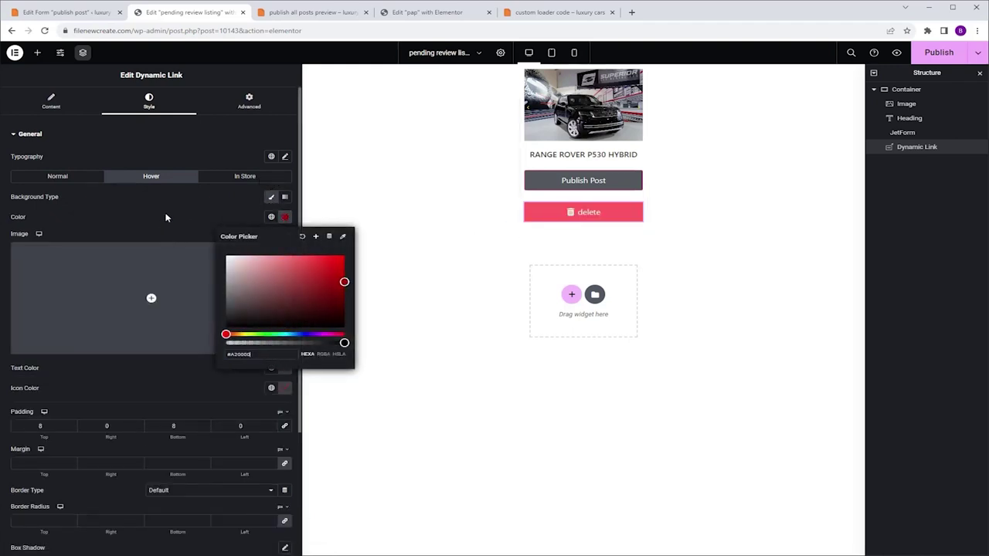
left_click(188, 211)
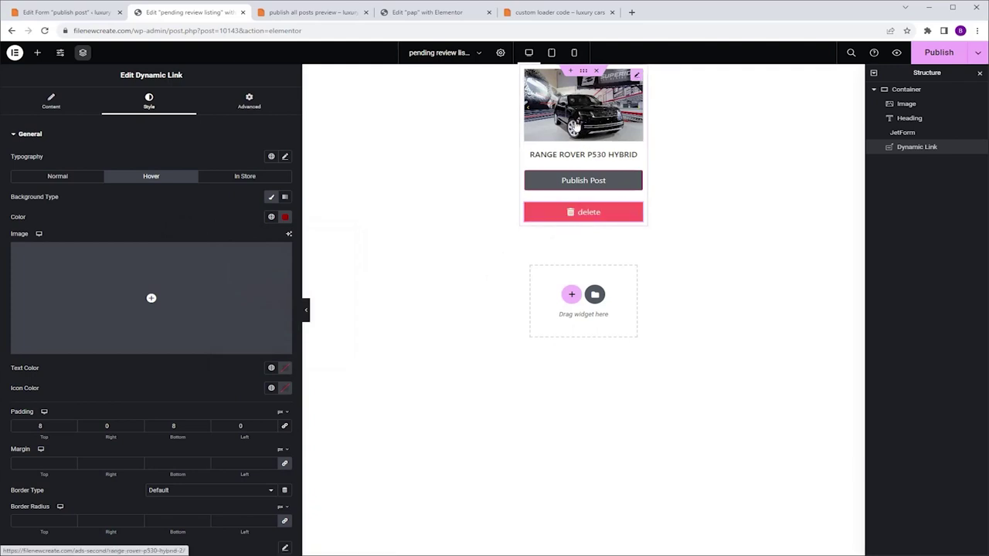
Set the gap between elements in the listing item's container to 10 px.
left_click(584, 71)
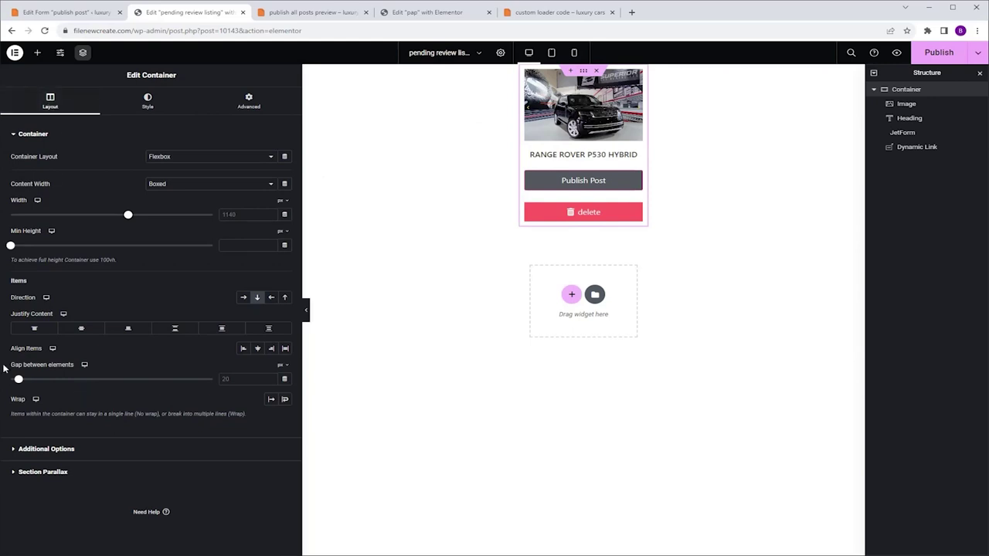
left_click(234, 380)
type("10")
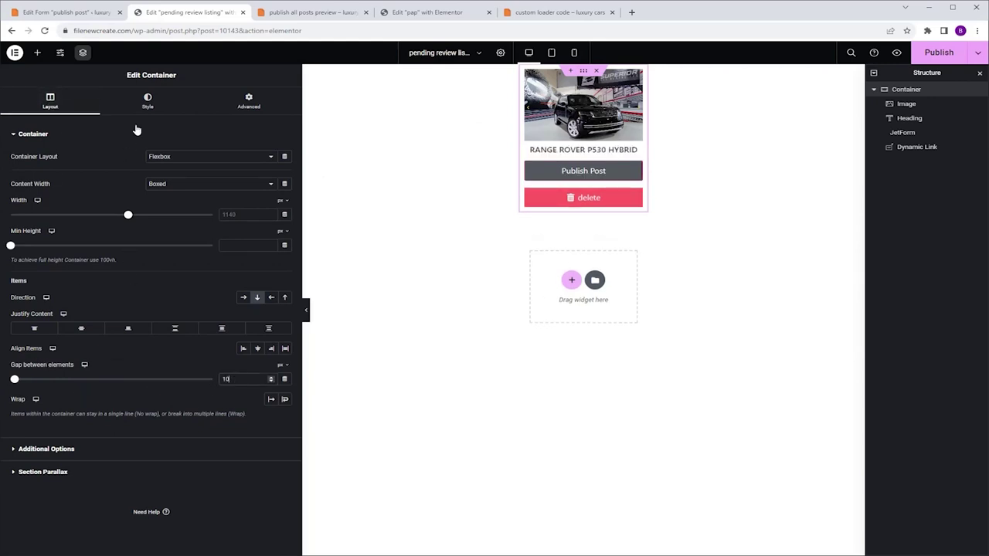
Give the listing container a 10 px border radius on all corners and a default box shadow, and publish the listing.
left_click(147, 102)
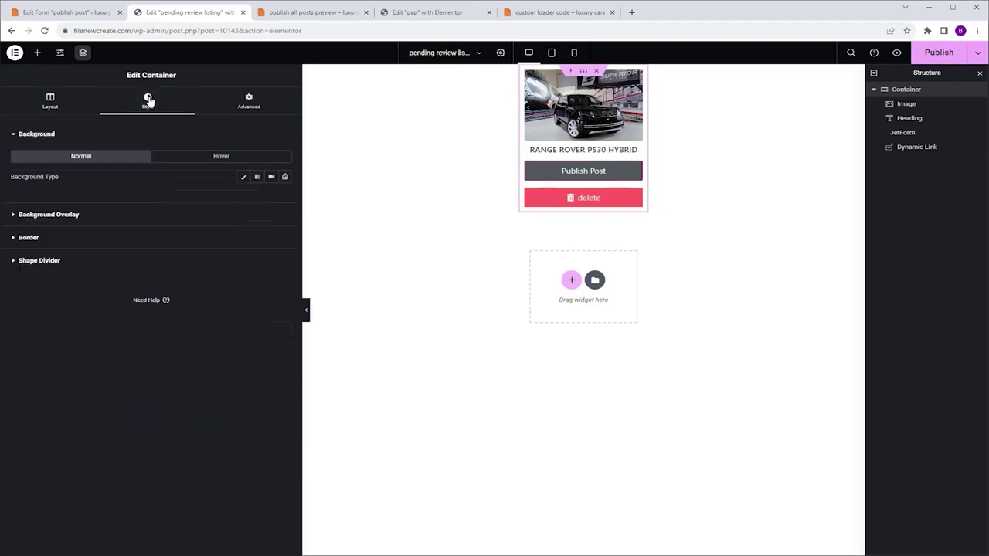
left_click(80, 244)
left_click(47, 265)
type("10")
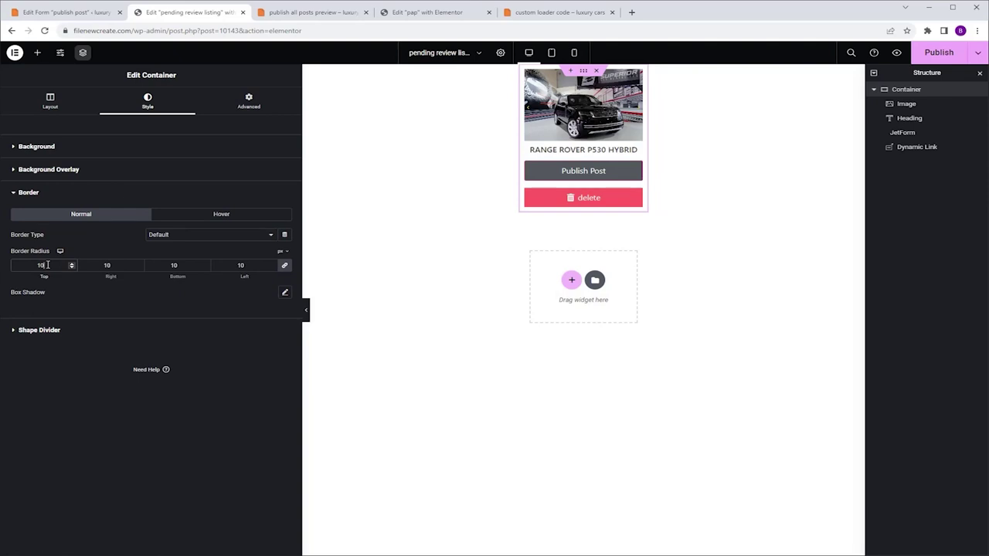
left_click(284, 292)
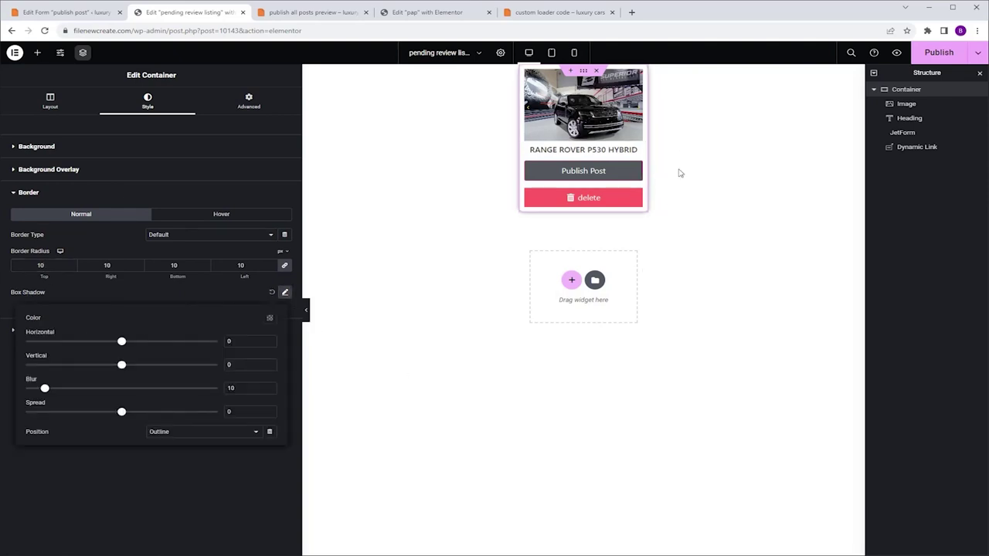
left_click(931, 54)
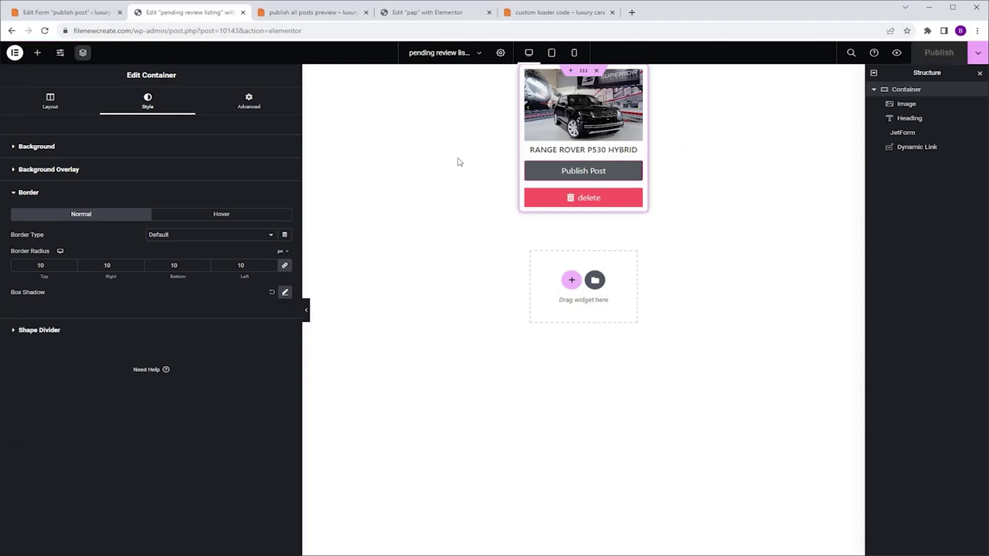
Switch to the "pap" page editor and add a single-column Flexbox container with downward direction.
left_click(412, 14)
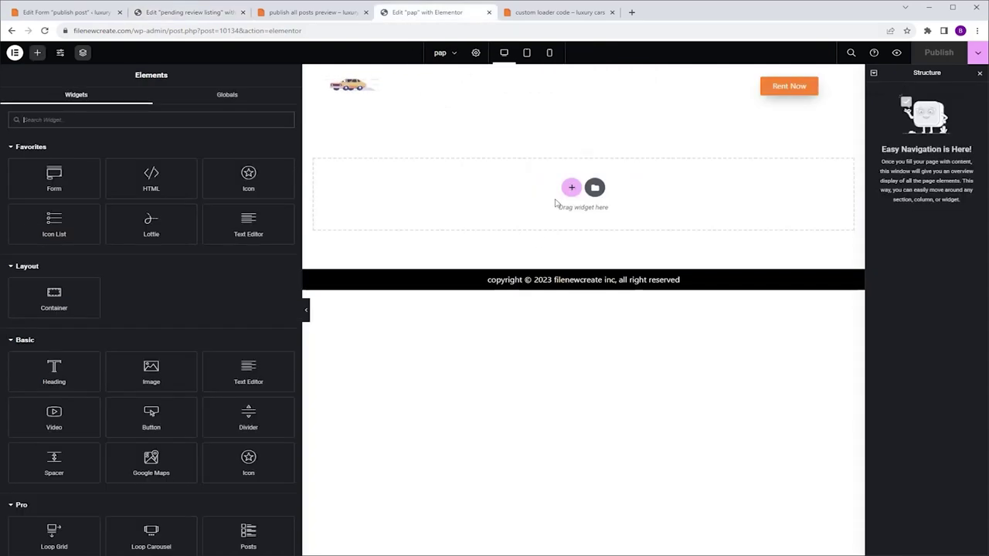
left_click(572, 188)
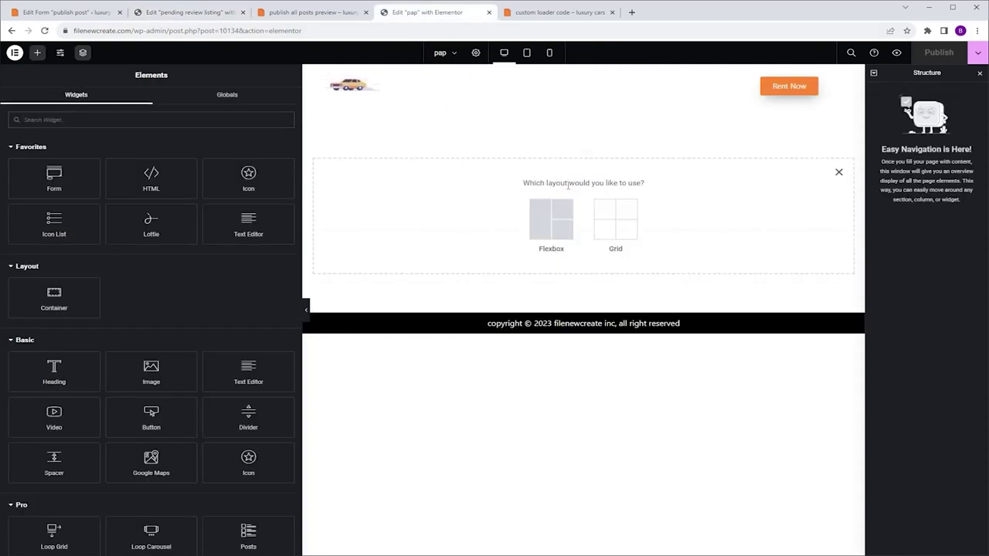
left_click(538, 230)
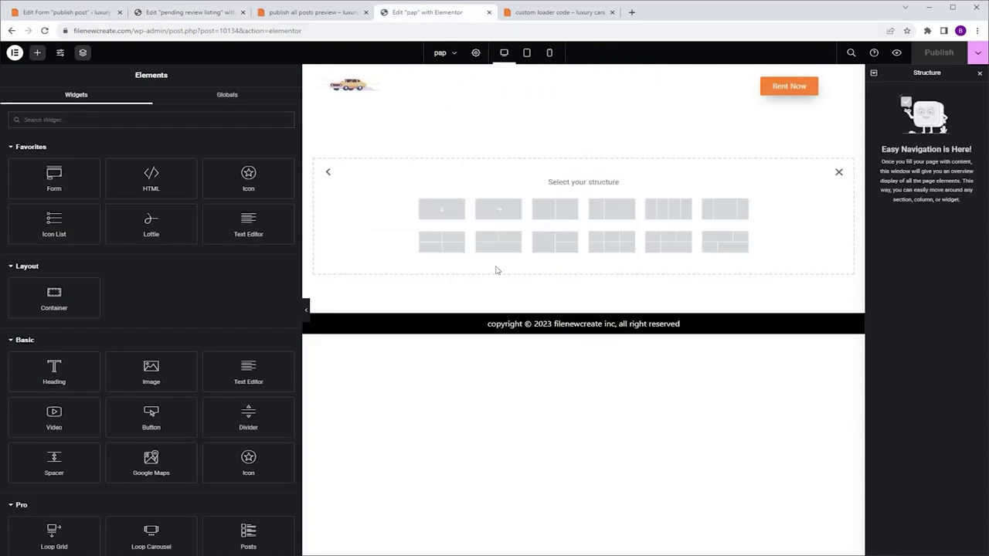
left_click(450, 213)
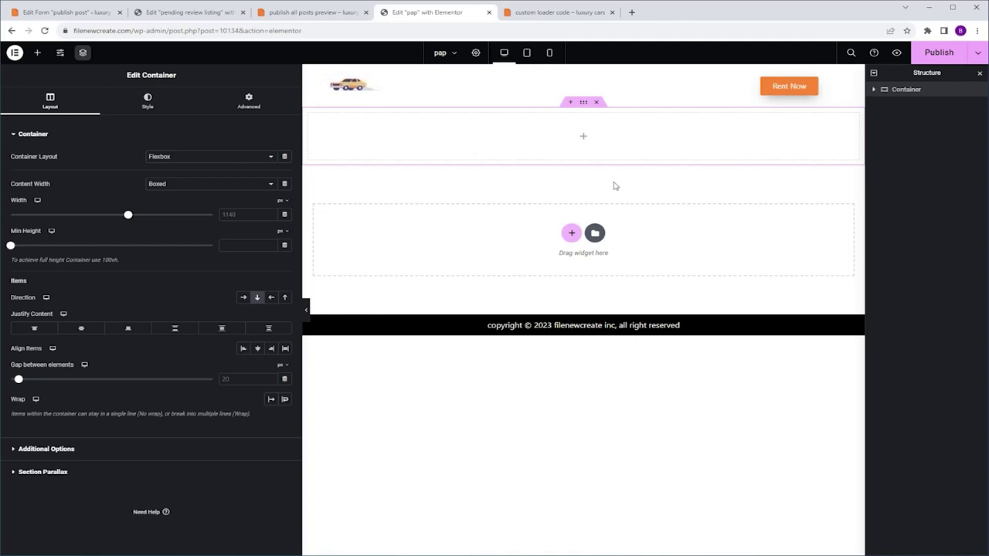
Create a new JetEngine query in the Query Builder from the site dashboard and name it "pending review query".
left_click(350, 14)
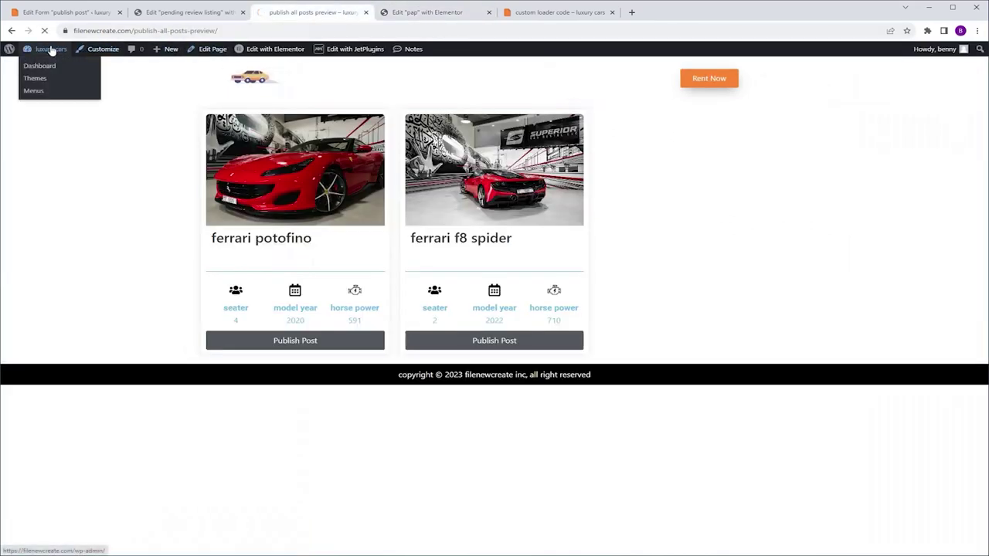
left_click(48, 48)
mouse_move(38, 336)
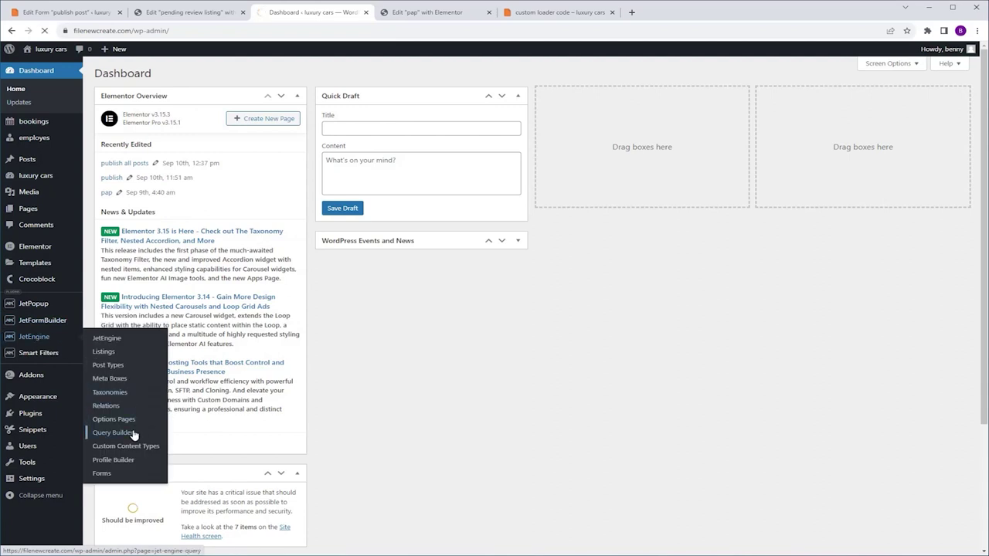
left_click(133, 435)
left_click(183, 74)
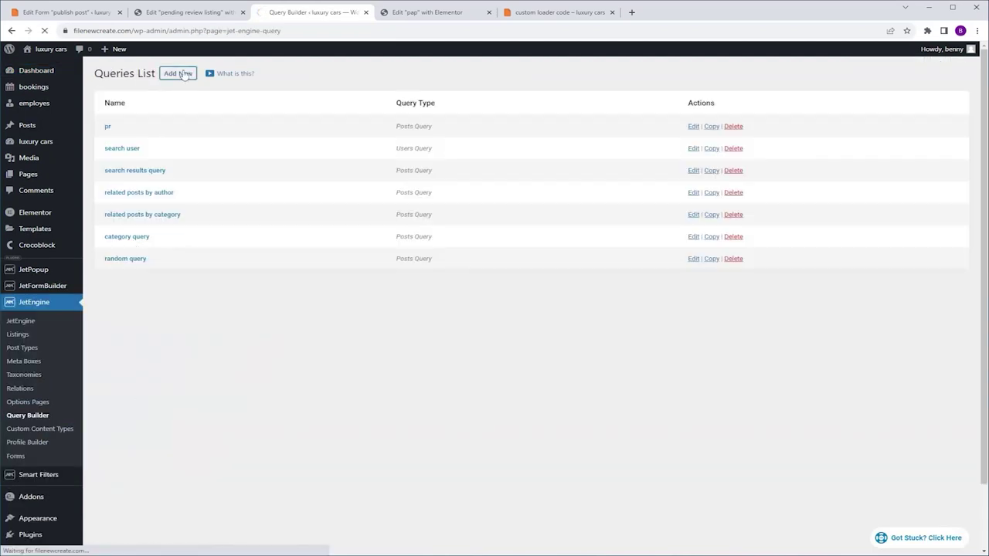
left_click(492, 140)
type("pending review query")
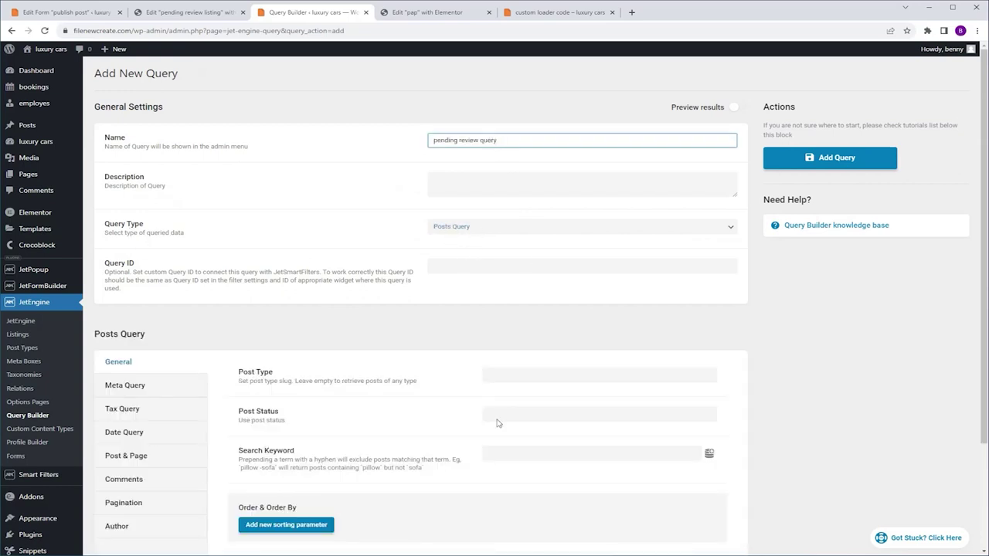
Set the query's post type to luxury cars and its post status to Pending, and save it.
left_click(518, 380)
scroll(546, 446, "down", 2)
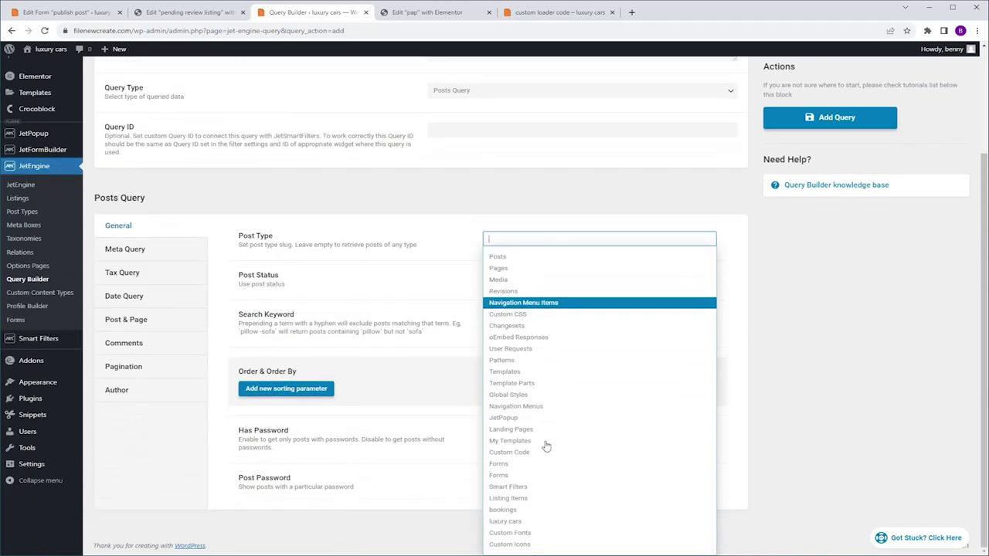
left_click(526, 521)
left_click(544, 299)
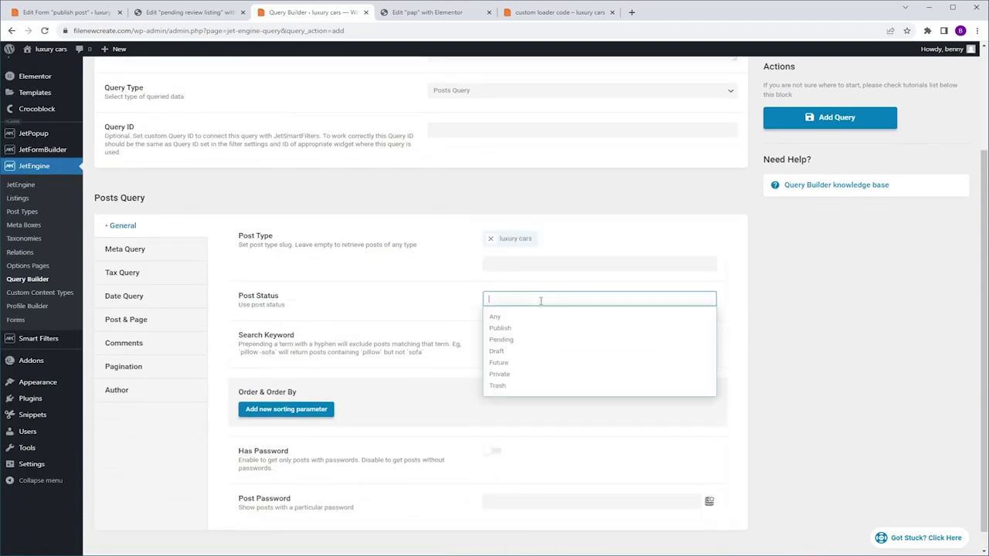
left_click(506, 343)
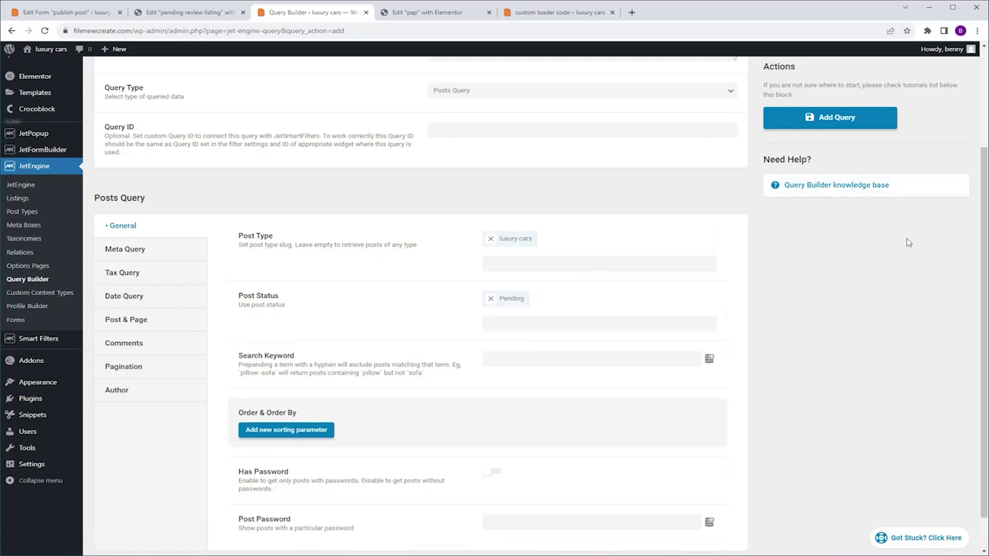
left_click(847, 121)
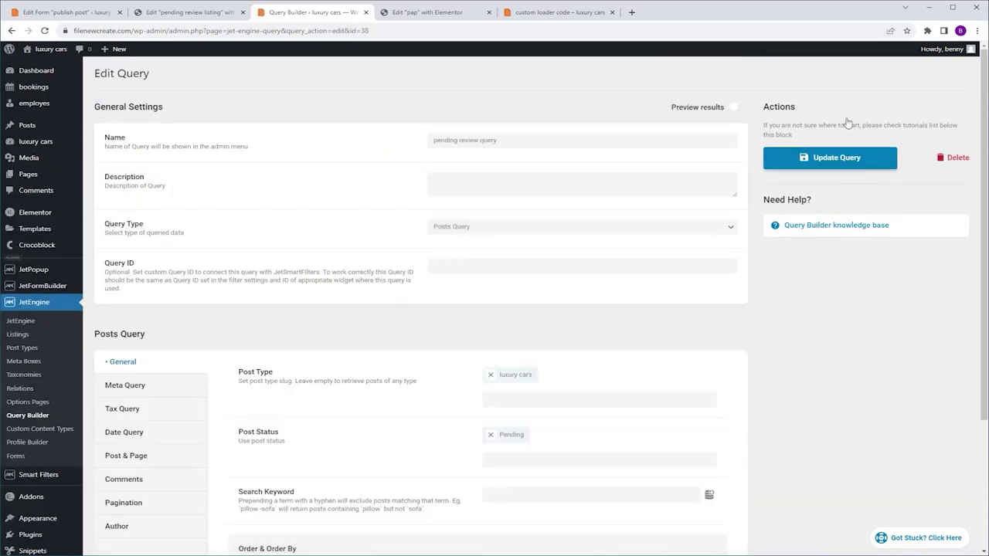
Return to the "pap" page editor and add a center-aligned Heading widget inside the empty container.
left_click(424, 14)
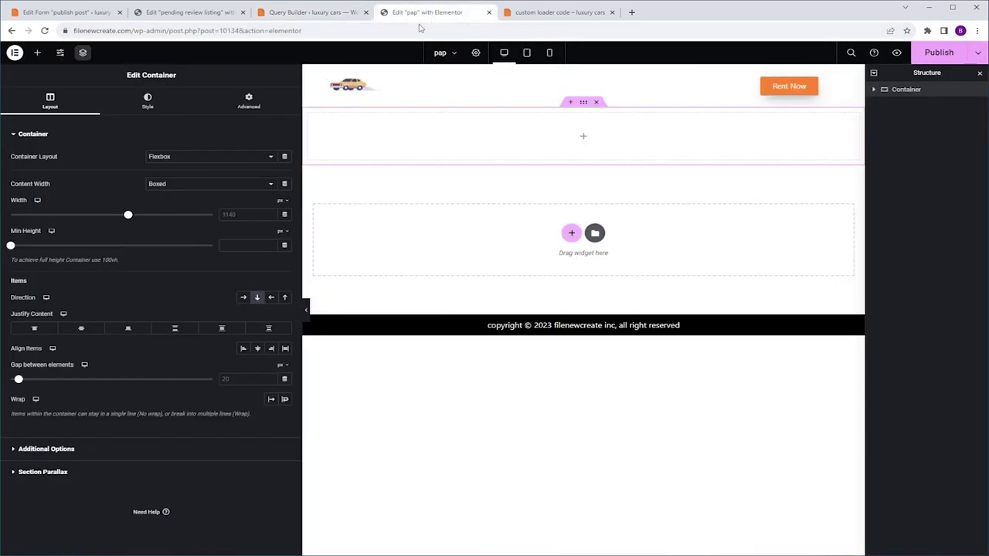
left_click(37, 53)
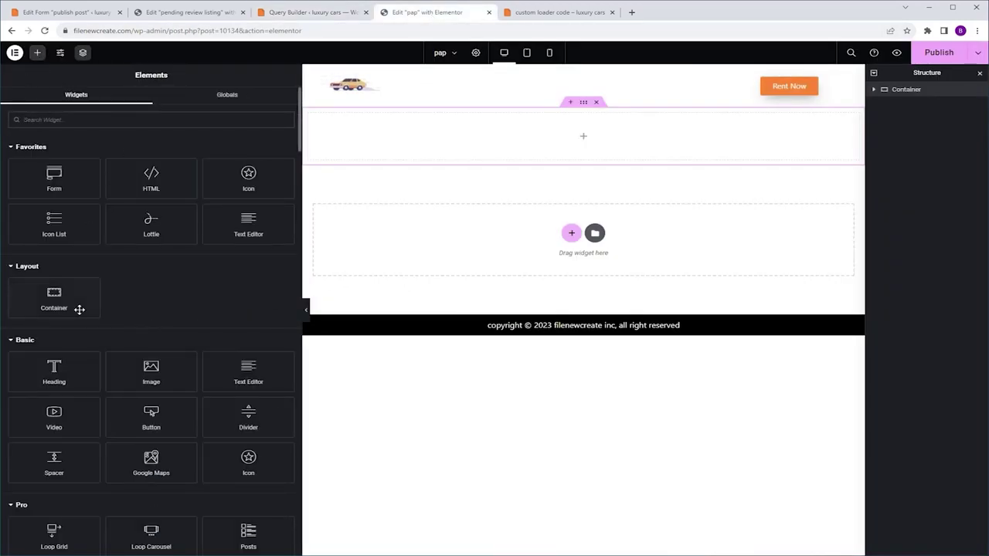
left_click(56, 374)
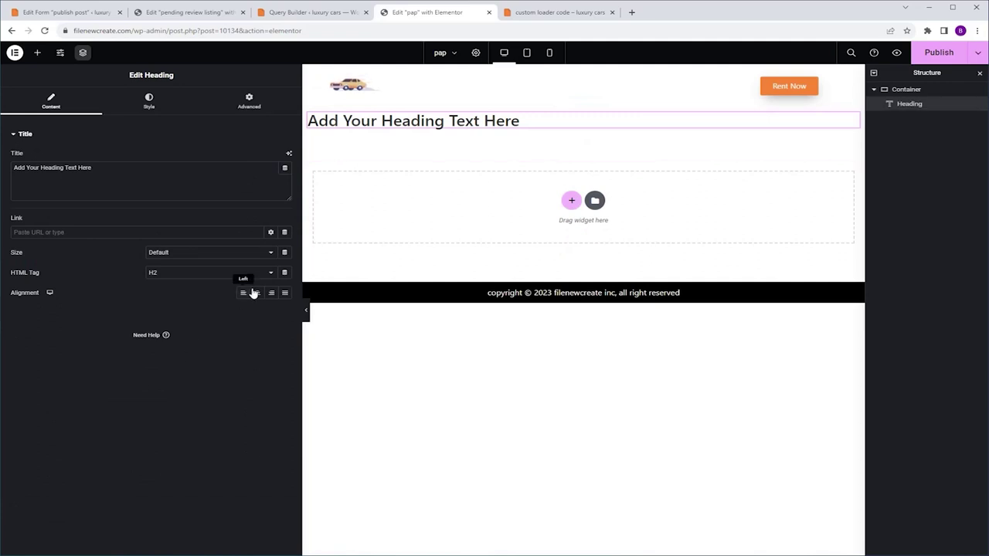
left_click(256, 293)
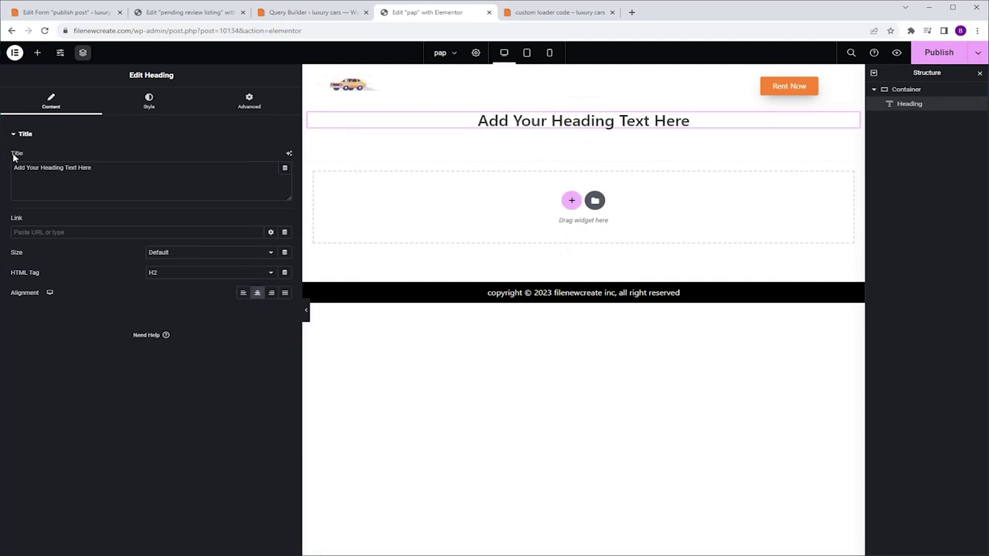
Link the heading's title to the Query Results Count dynamic tag using the pending review query.
left_click(285, 170)
left_click_drag(287, 198, 285, 283)
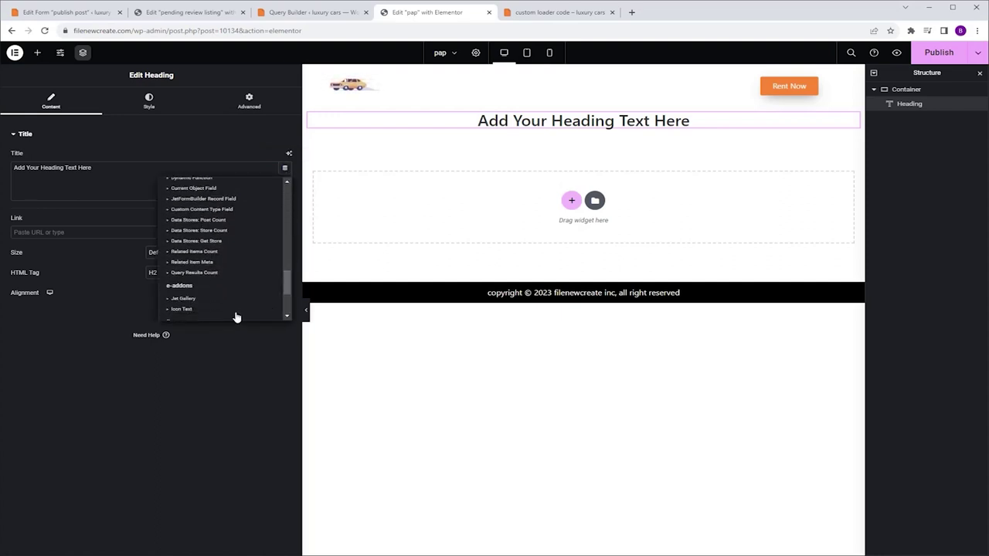
left_click(193, 273)
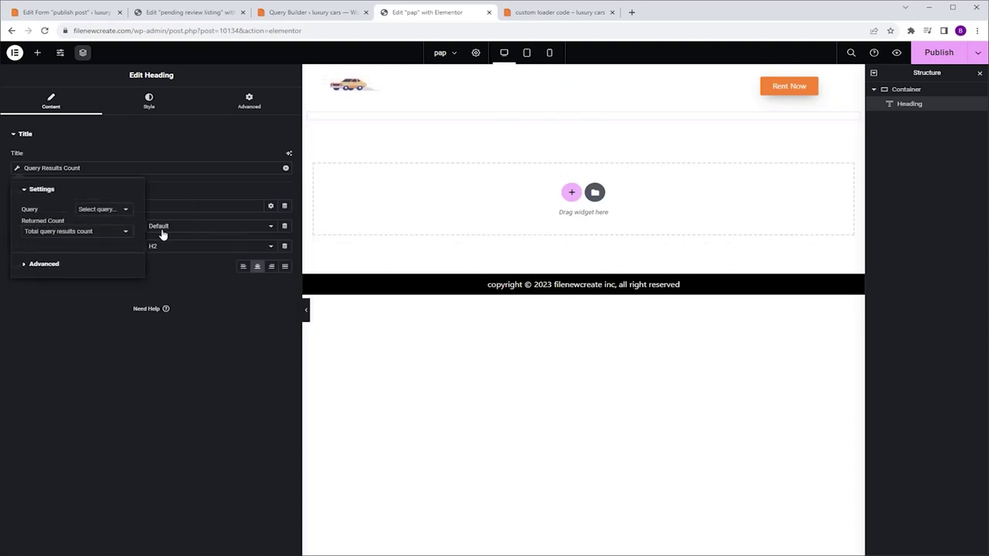
left_click(99, 210)
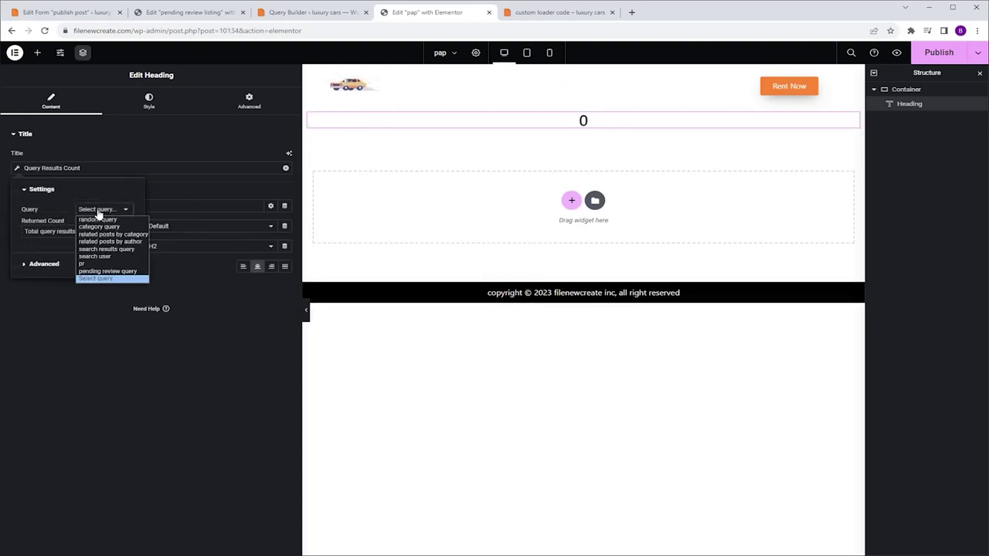
left_click(108, 272)
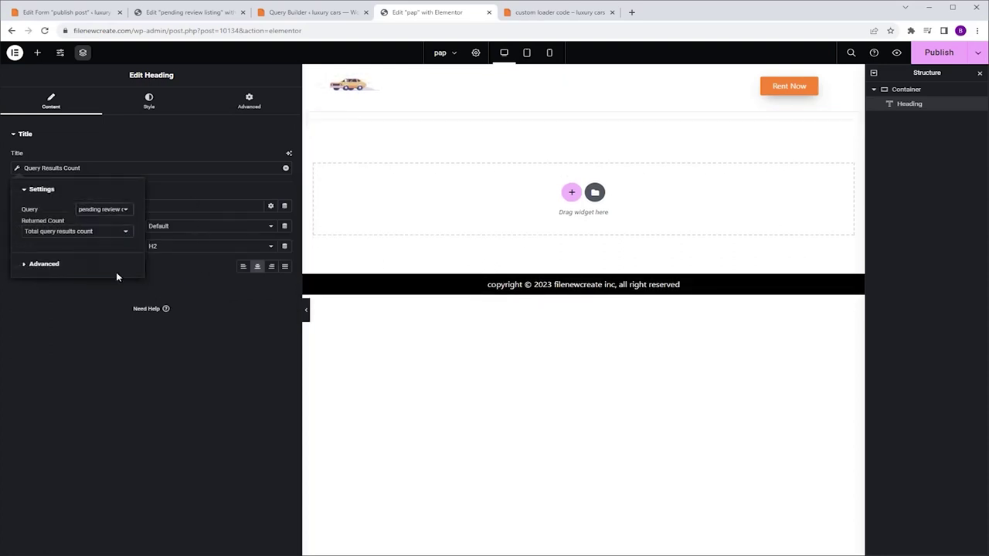
Set the text after the heading's dynamic count to "posts waiting to be published".
left_click(45, 265)
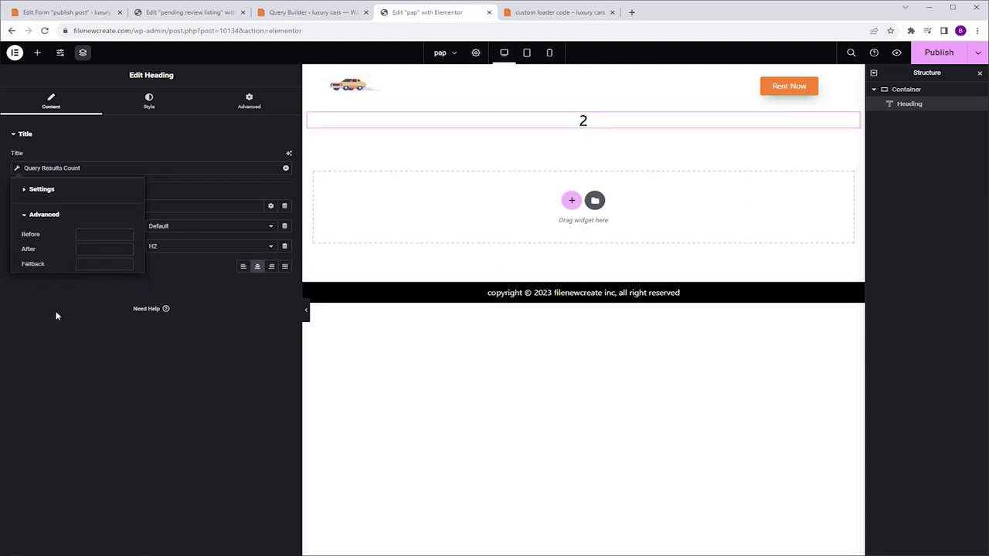
left_click(83, 250)
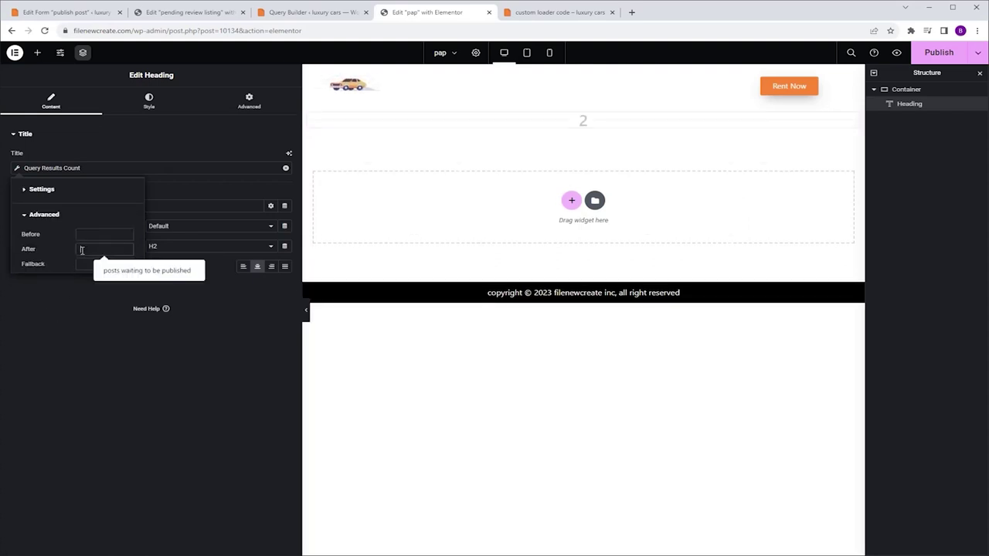
key("Down")
key("Return")
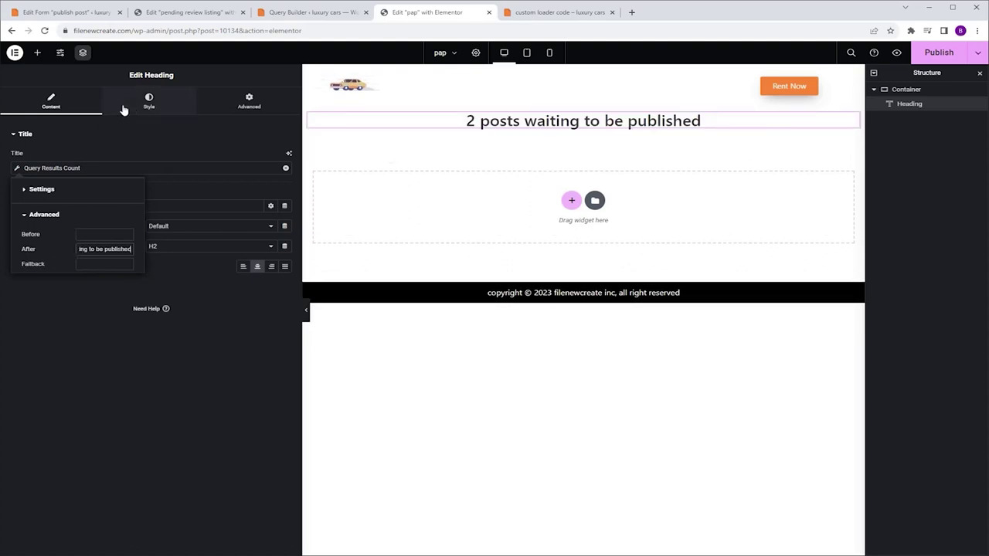
Set the heading's text color to the global white #FFFFFF and its typography transform to Capitalize.
left_click(149, 101)
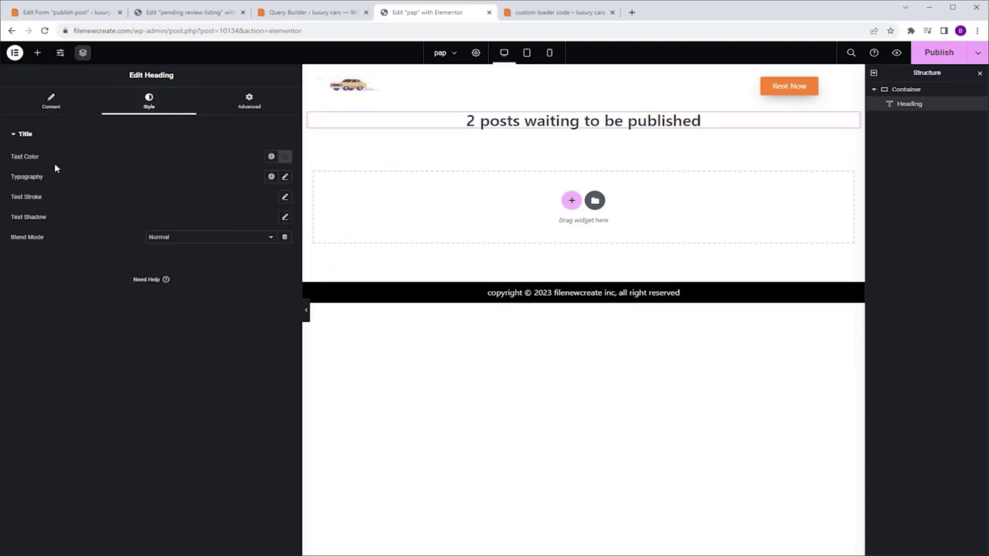
left_click(272, 156)
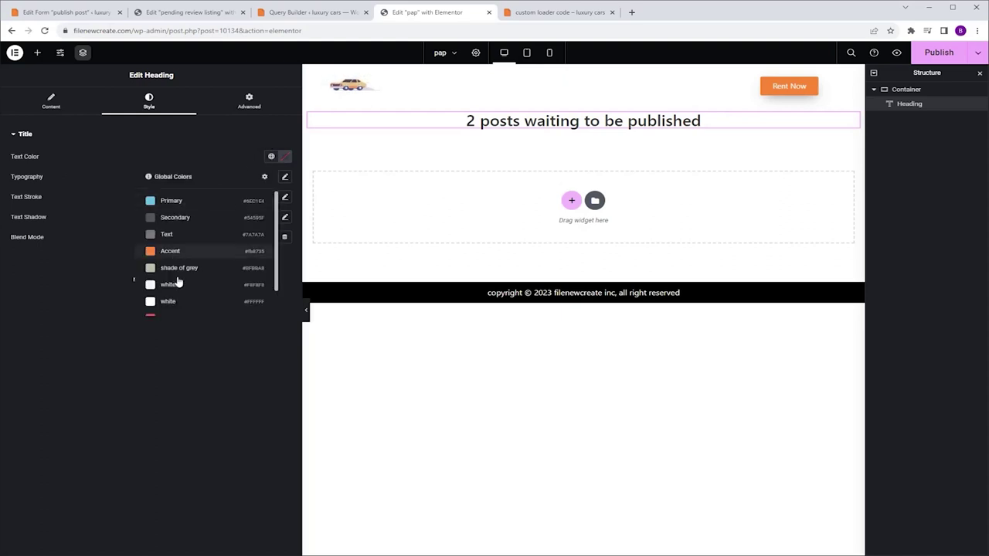
left_click(181, 302)
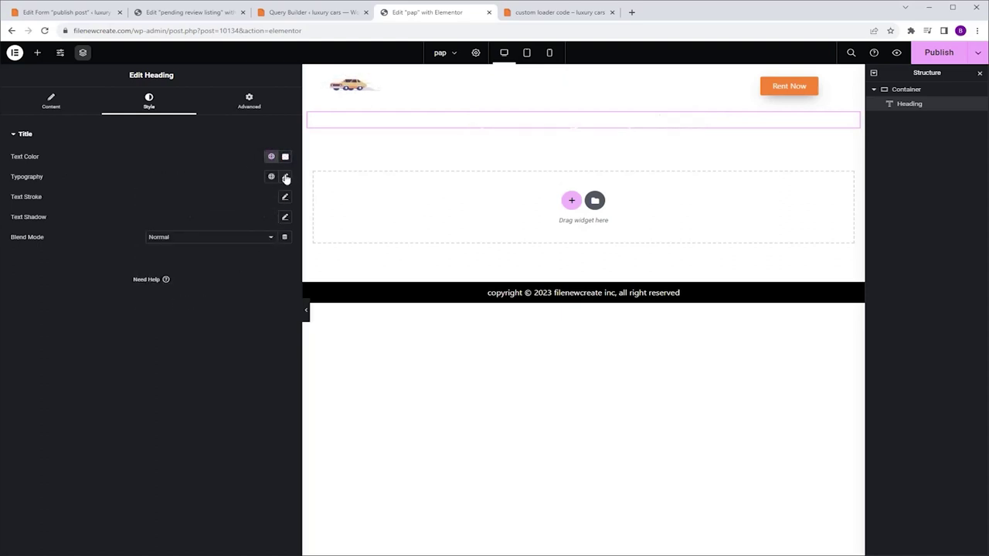
left_click(286, 178)
left_click(214, 294)
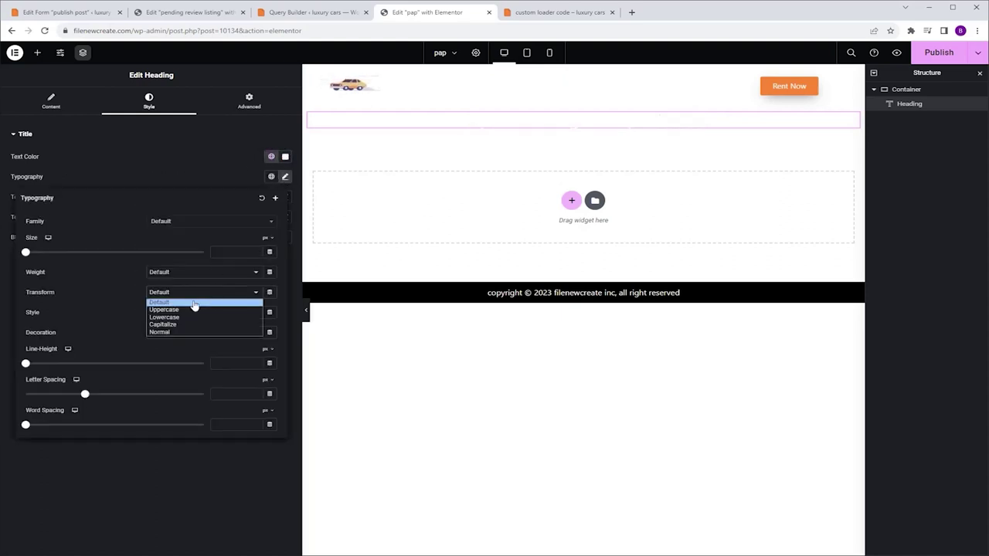
left_click(178, 324)
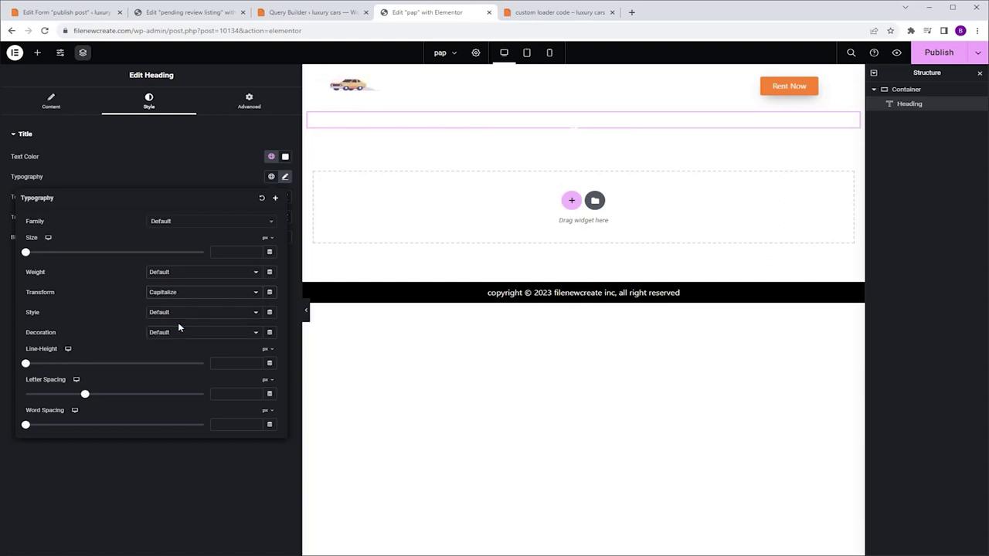
Set the heading's padding to 10 px on all four sides.
left_click(249, 101)
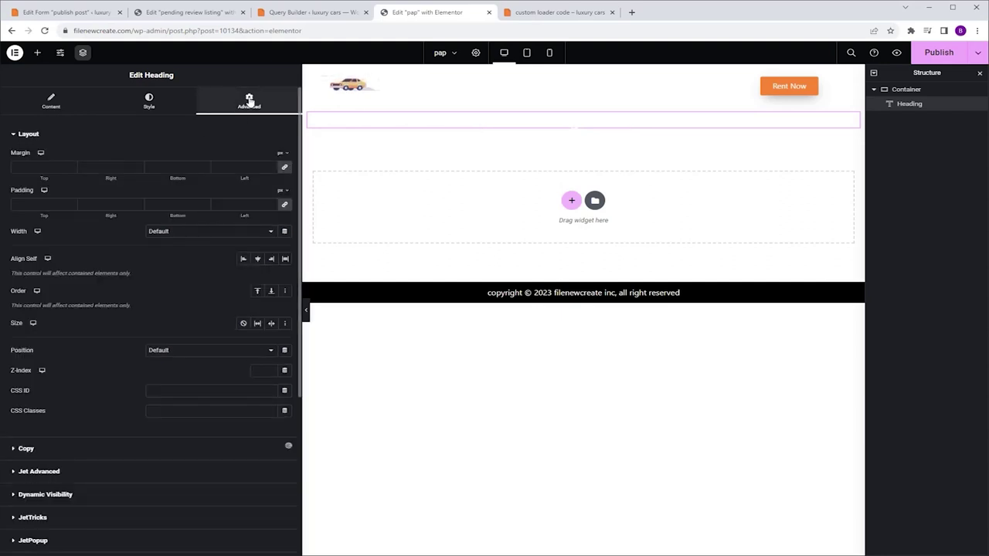
left_click(105, 205)
type("10")
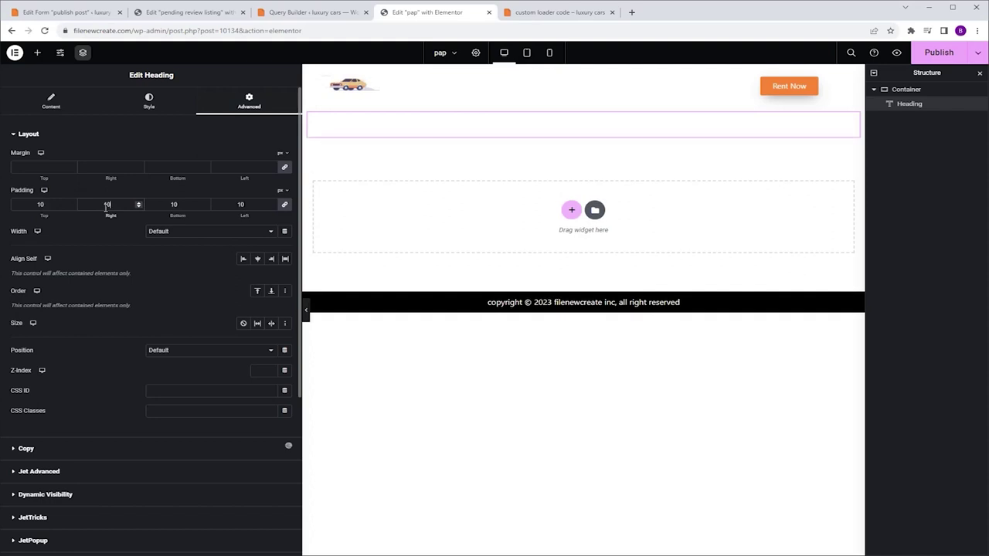
Give the heading a classic background filled with the pinkish-red global color.
scroll(114, 222, "down", 3)
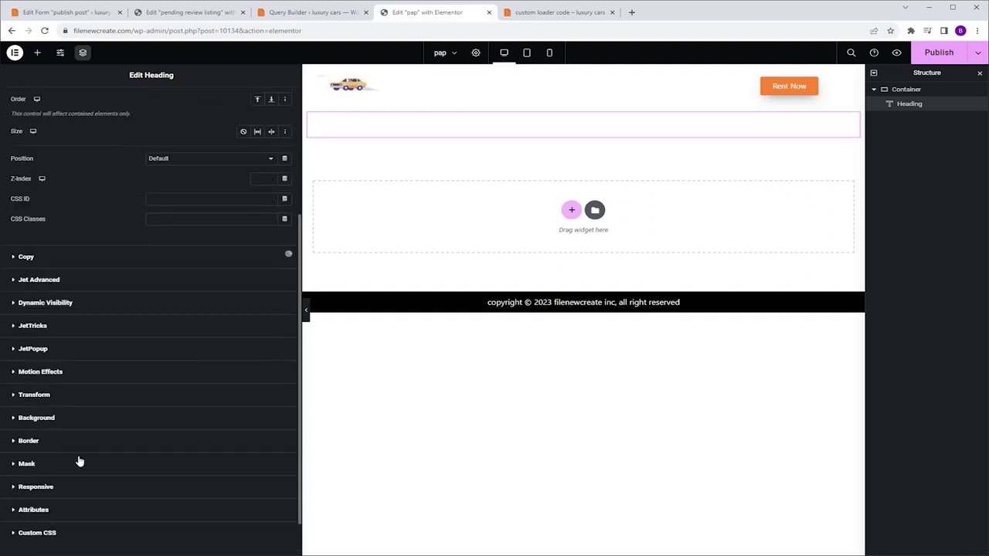
left_click(74, 422)
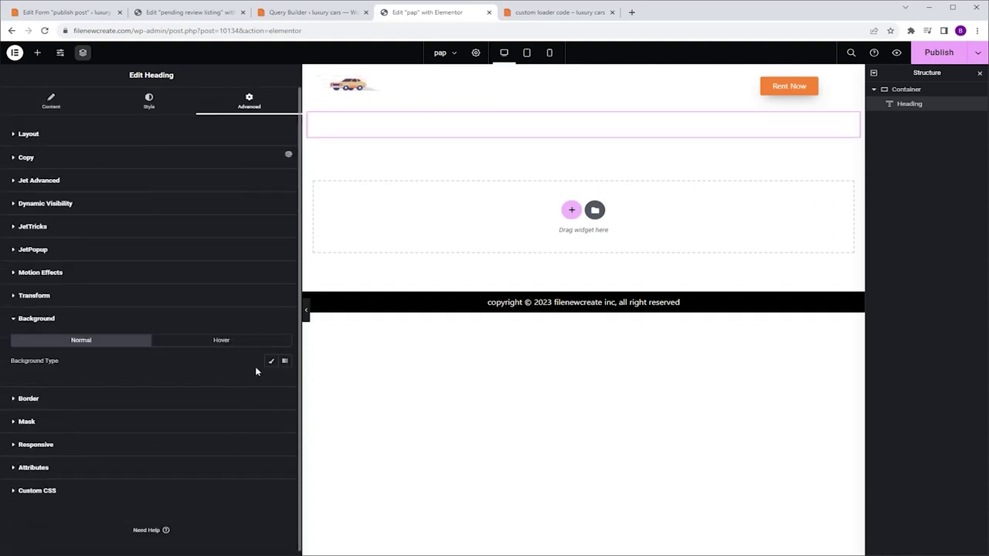
left_click(272, 362)
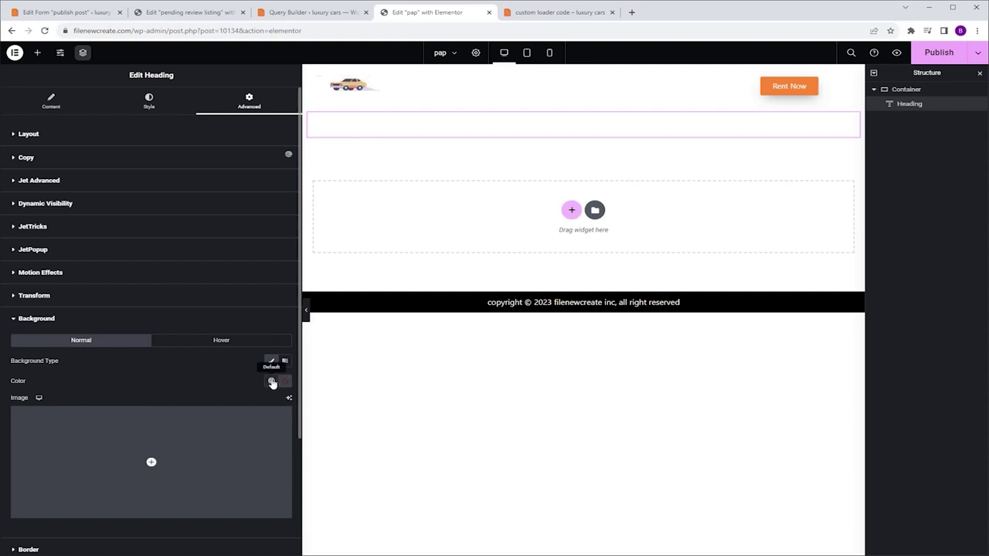
left_click(271, 381)
scroll(215, 495, "down", 1)
left_click(170, 512)
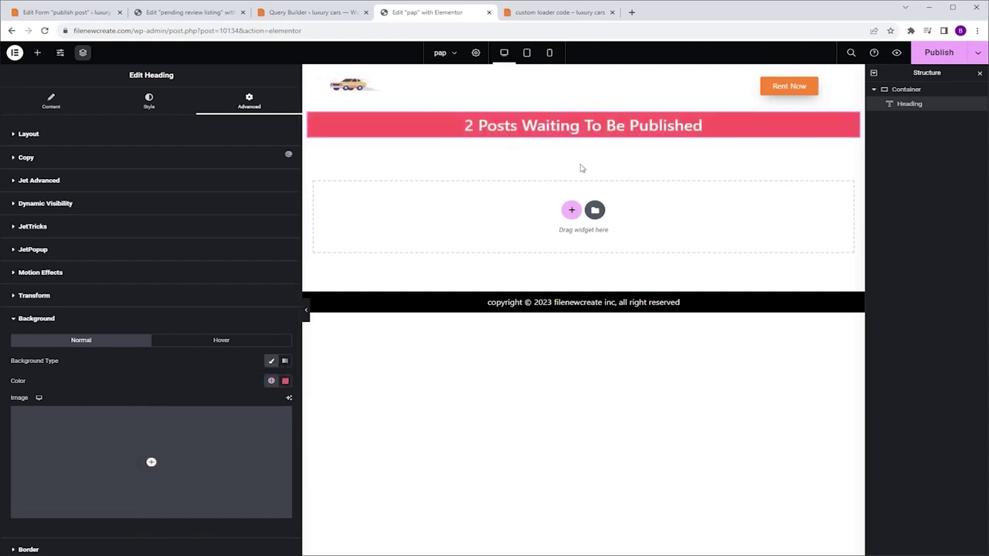
Add a Listing Grid widget below the heading that uses the pending review listing in 4 columns.
left_click(37, 52)
type("listin")
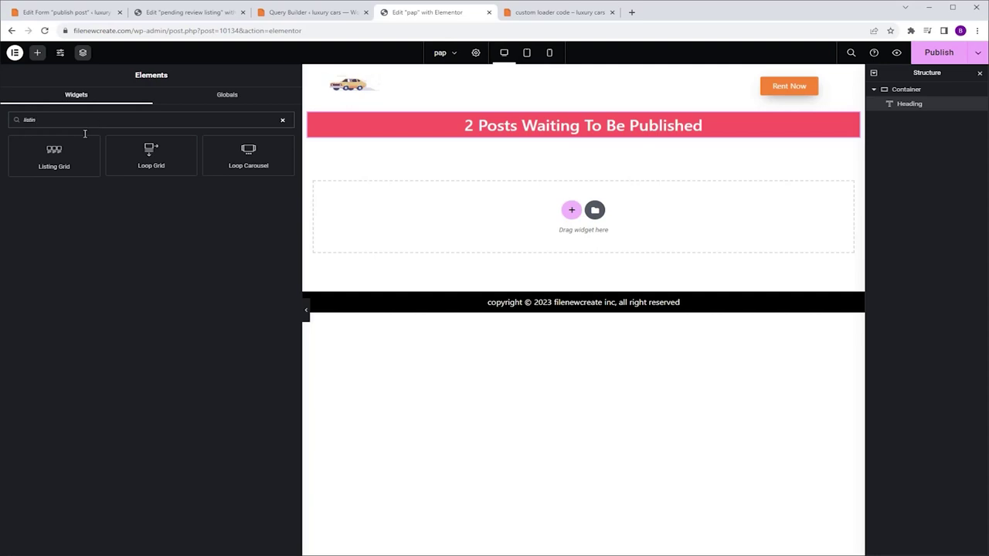
left_click(54, 154)
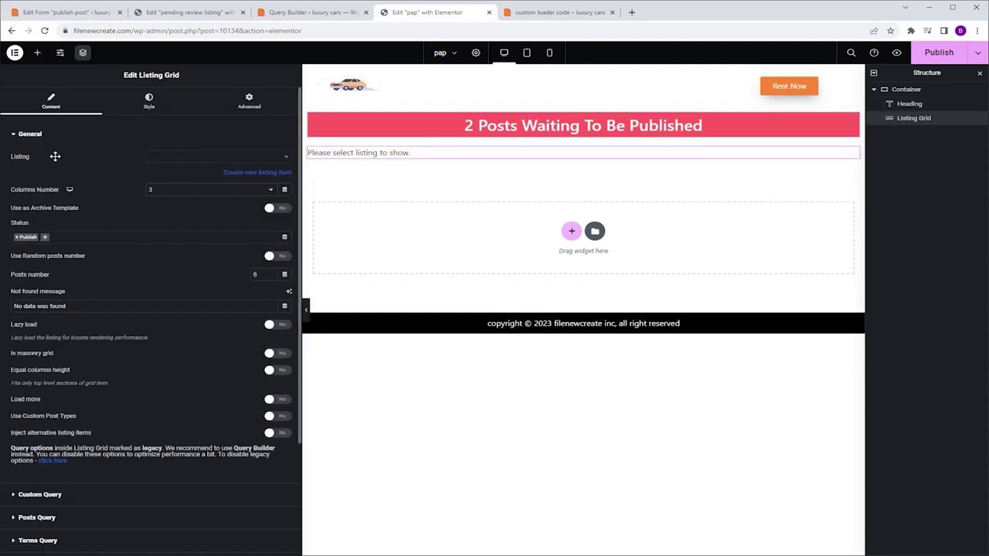
left_click(180, 164)
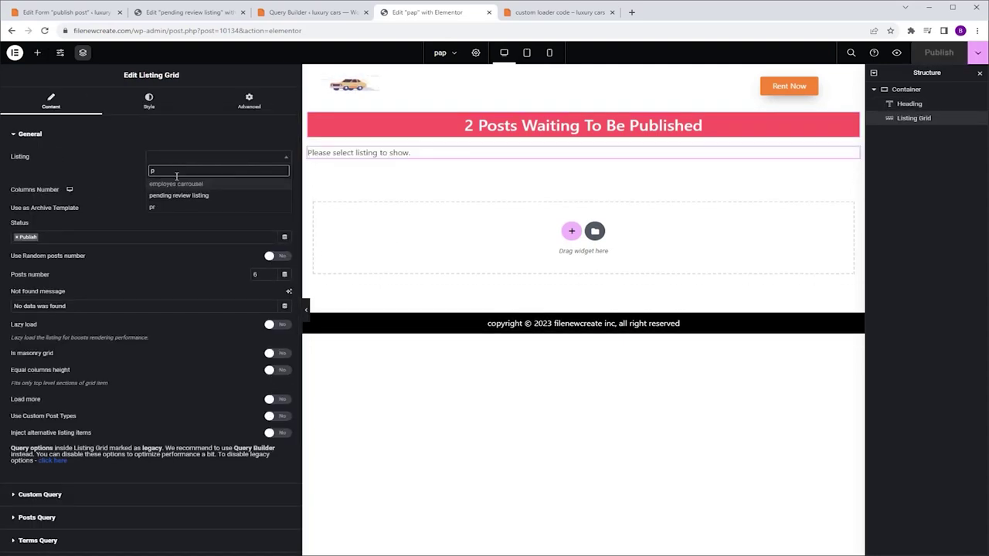
left_click(184, 196)
left_click(188, 193)
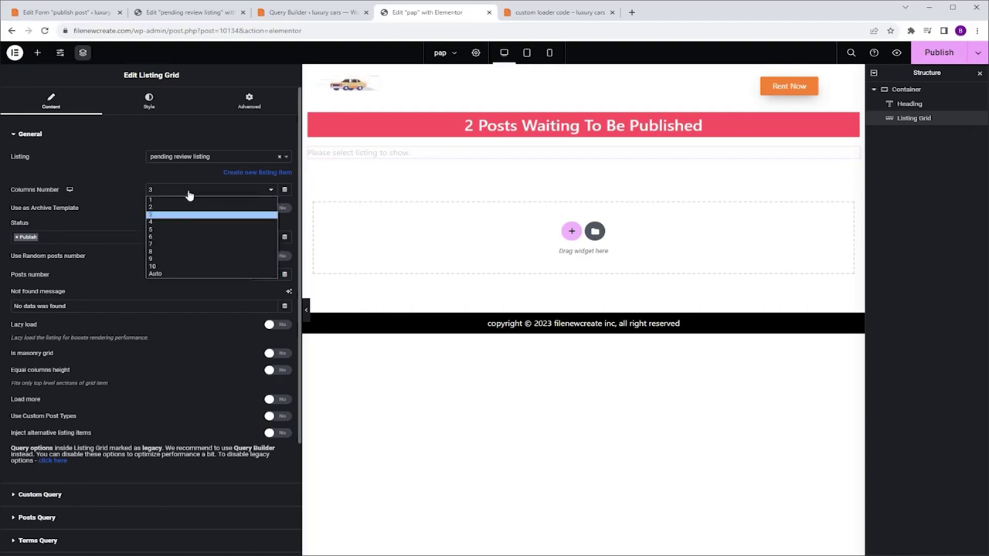
left_click(171, 222)
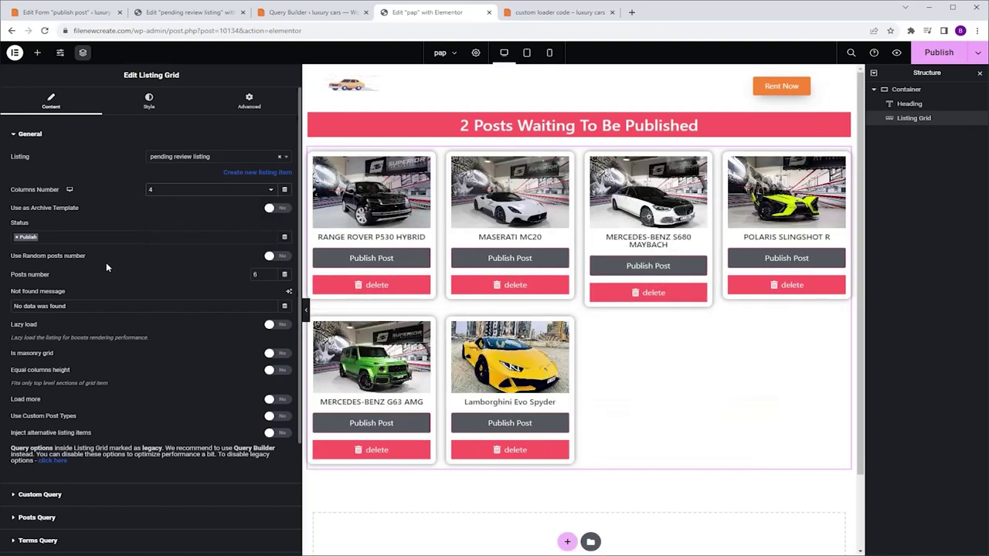
Replace the listing grid's Publish status with Pending Review and set its posts number to 8.
left_click(17, 239)
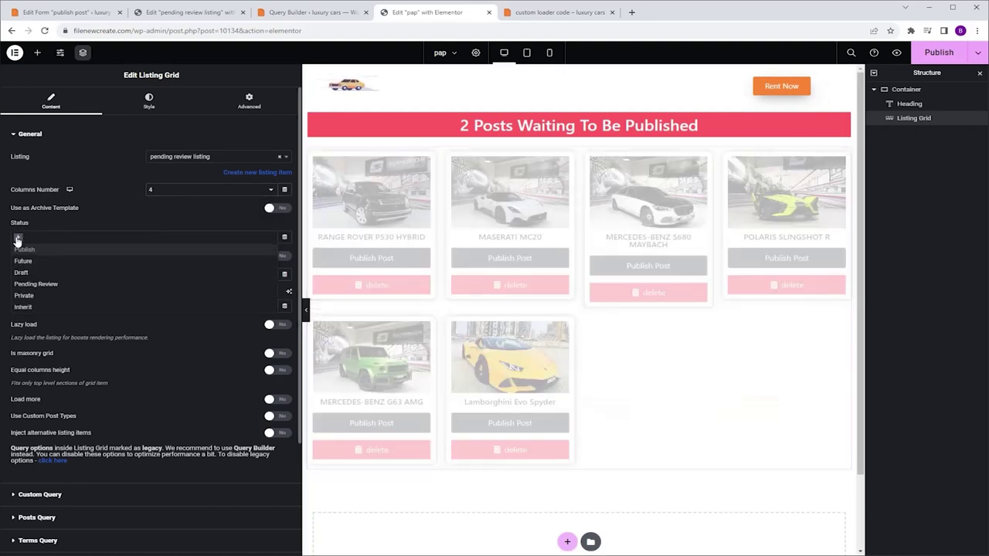
left_click(36, 284)
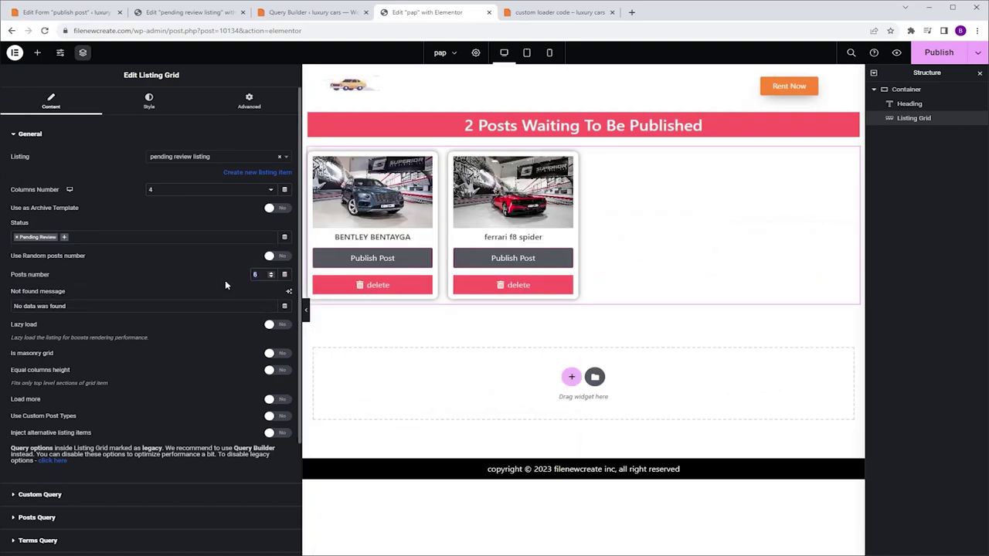
type("8")
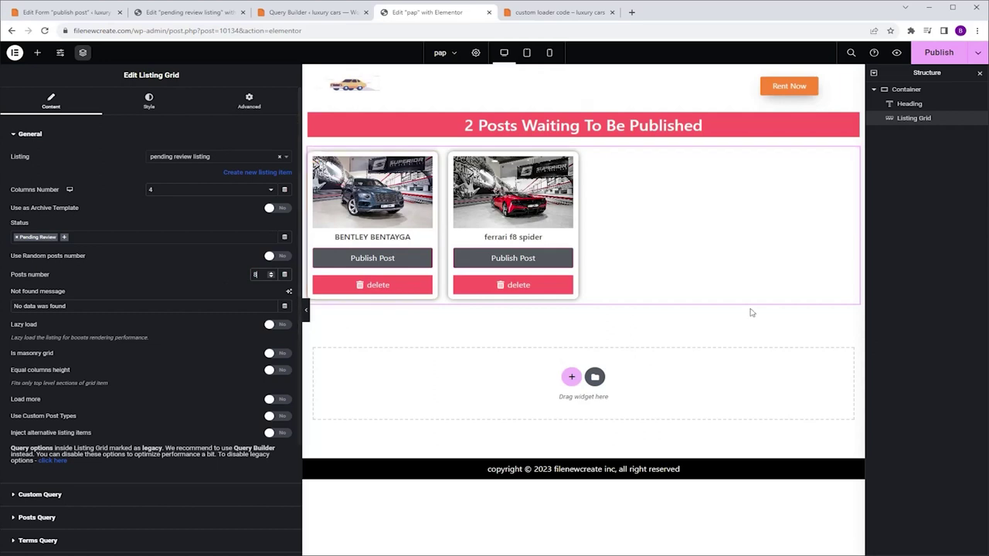
Publish the "pap" page and open its front-end preview.
left_click(927, 52)
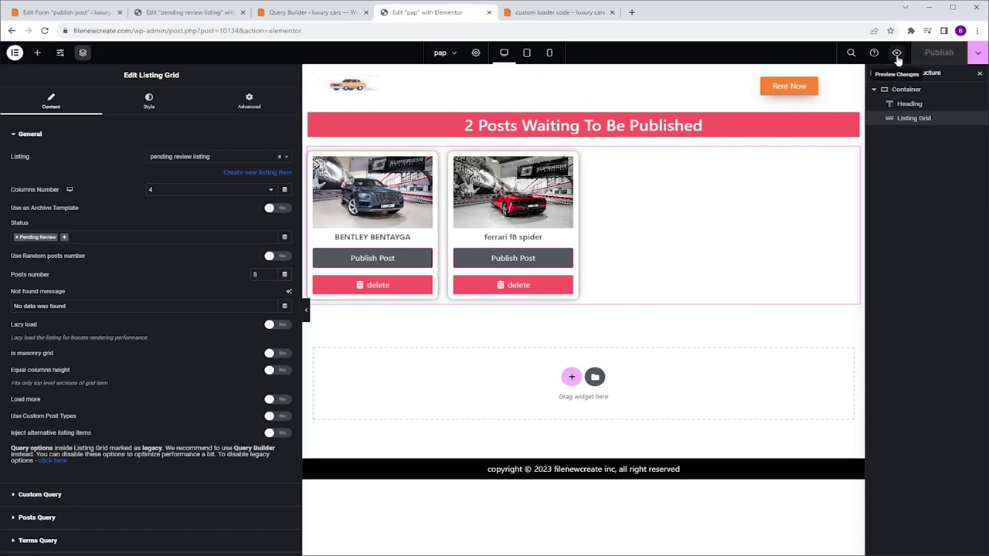
left_click(896, 53)
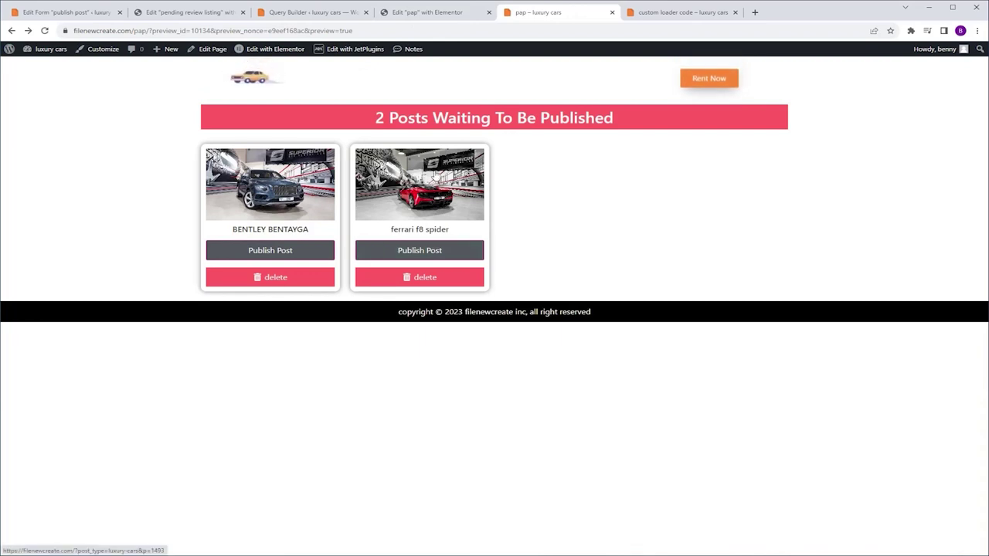
Test the ferrari f8 spider card's link to its single post and its delete confirmation, cancelling the deletion.
left_click(435, 177)
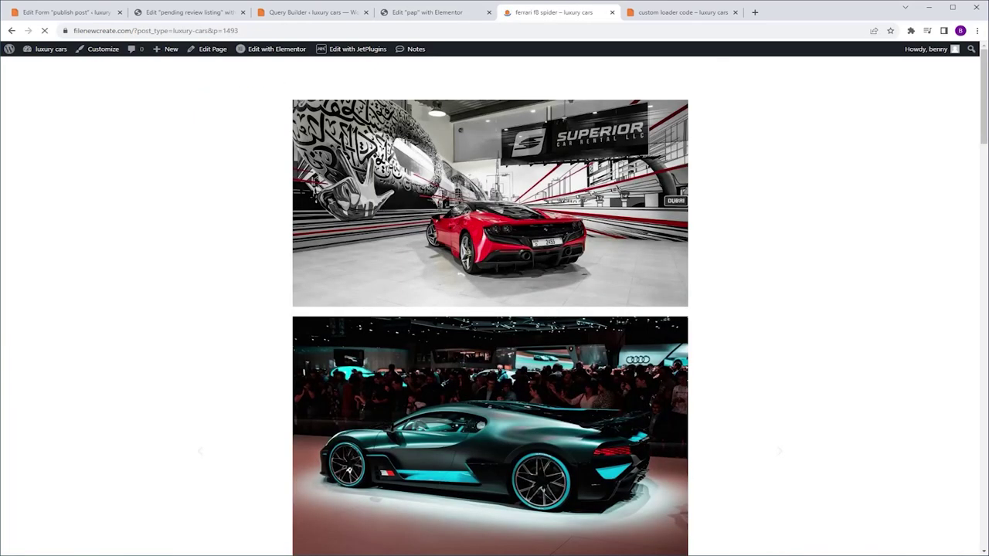
left_click(11, 30)
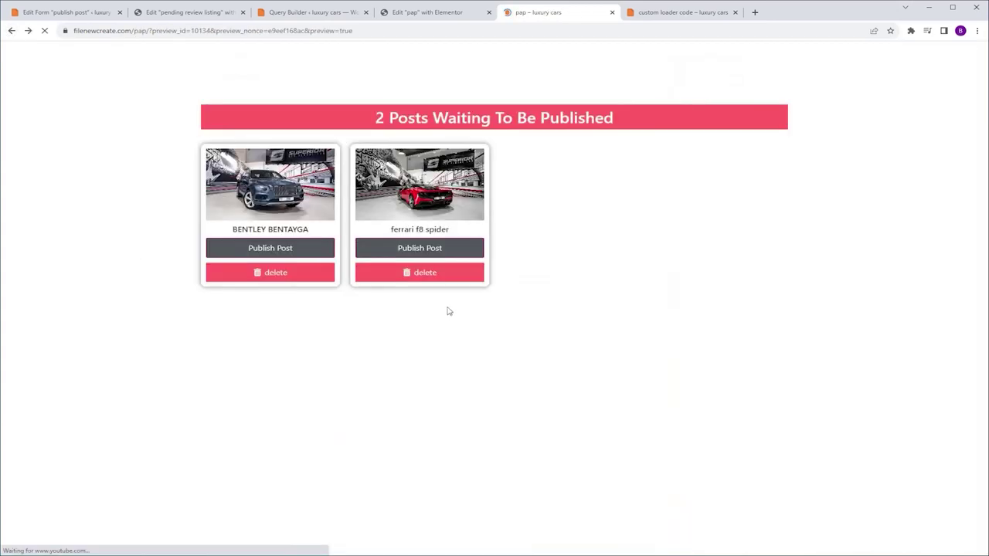
left_click(441, 283)
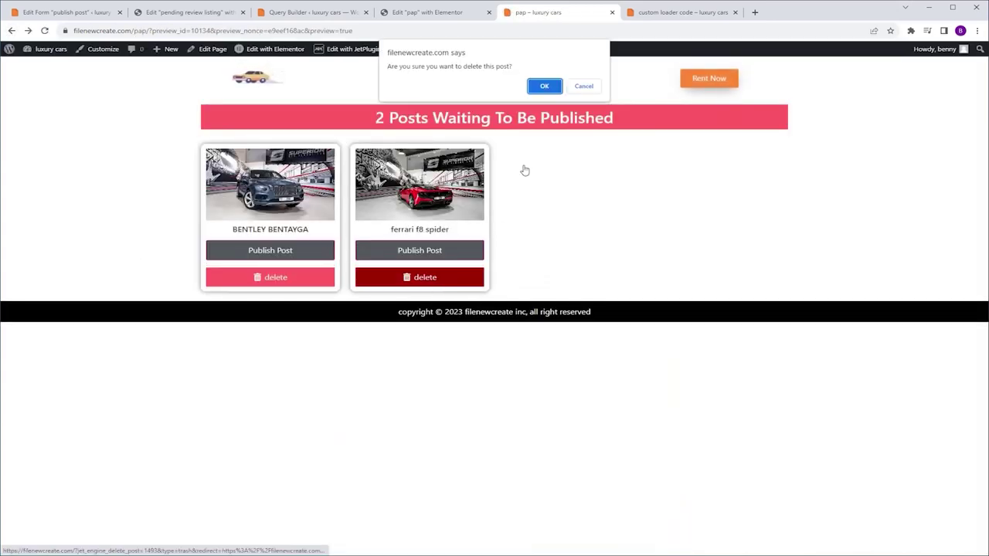
left_click(586, 87)
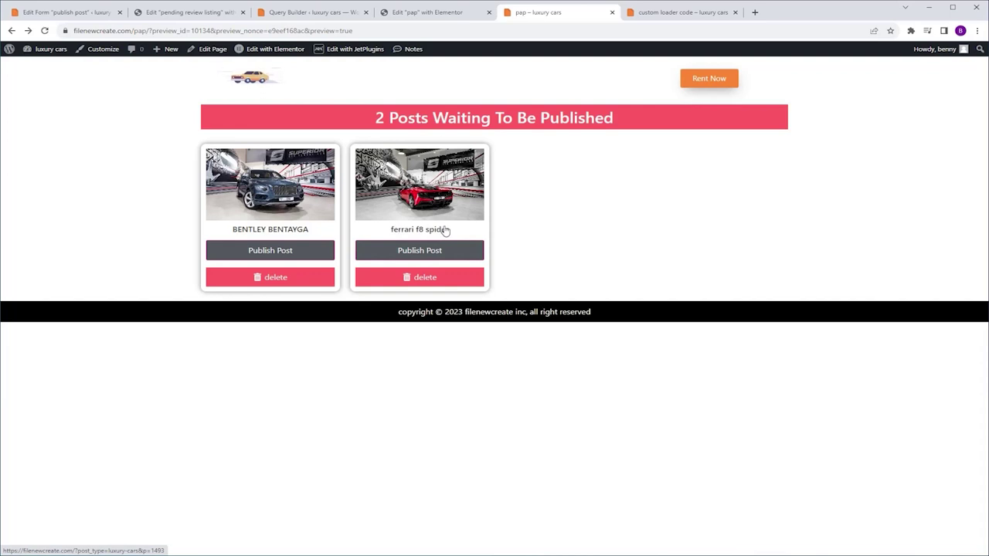
Publish ferrari f8 spider from its card on the page preview, checking its status in the luxury cars admin list before and after.
left_click(310, 13)
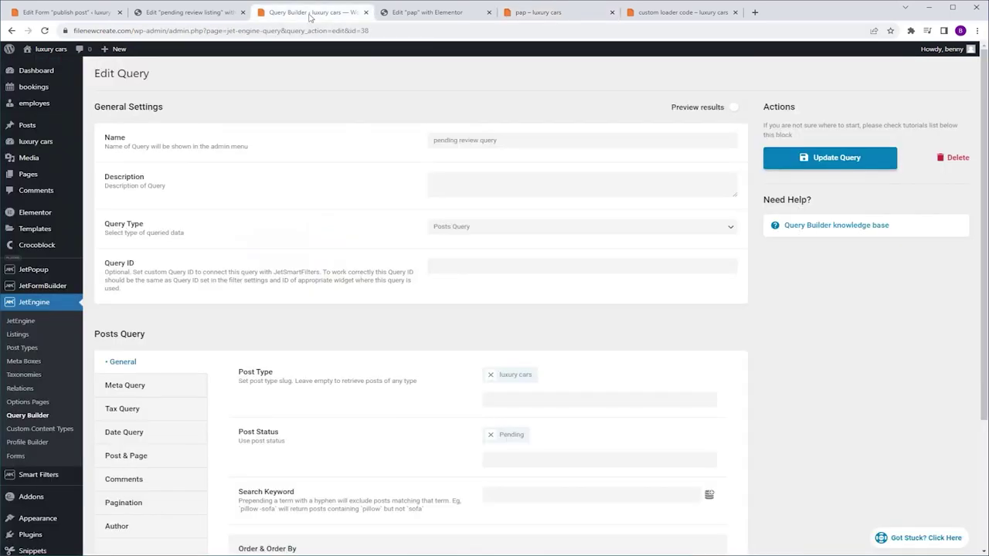
left_click(34, 143)
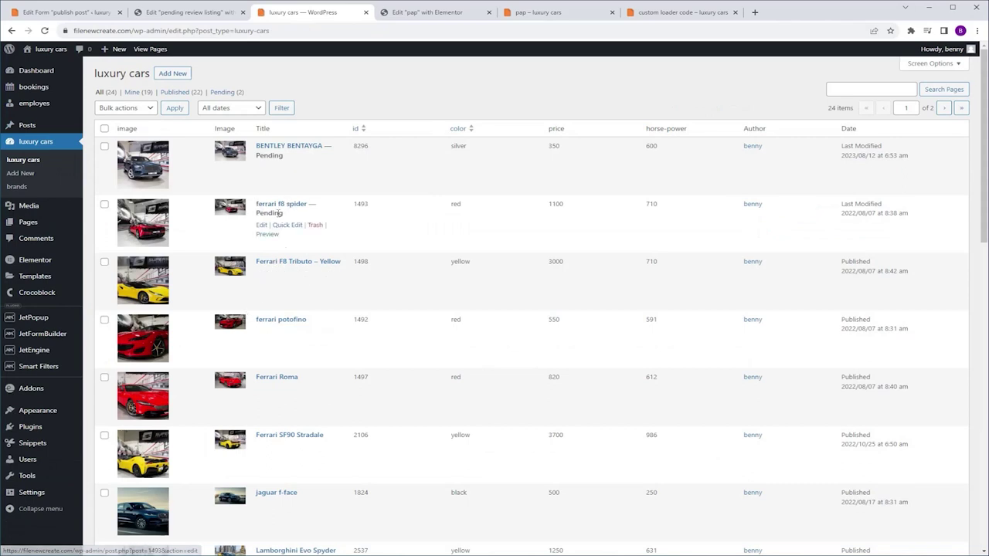
left_click(572, 13)
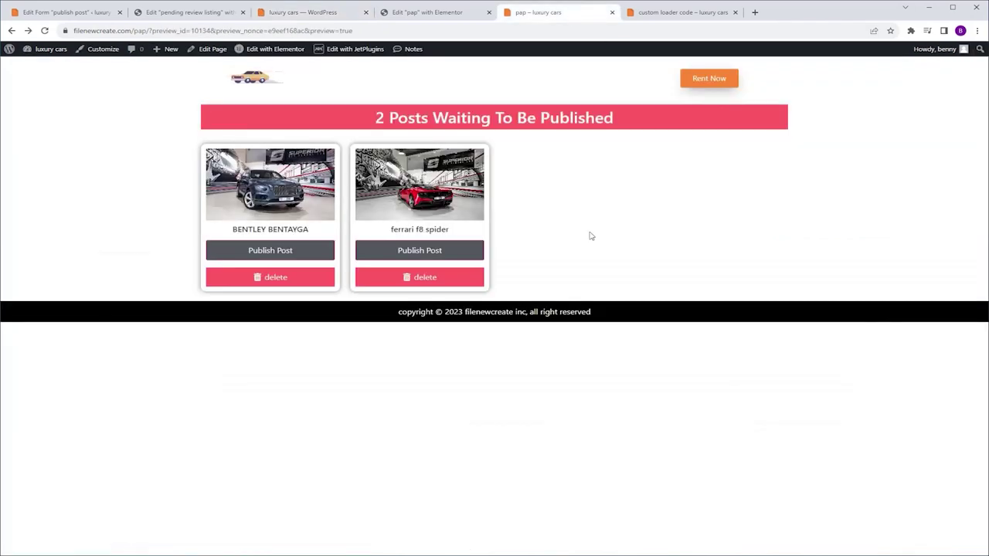
left_click(424, 251)
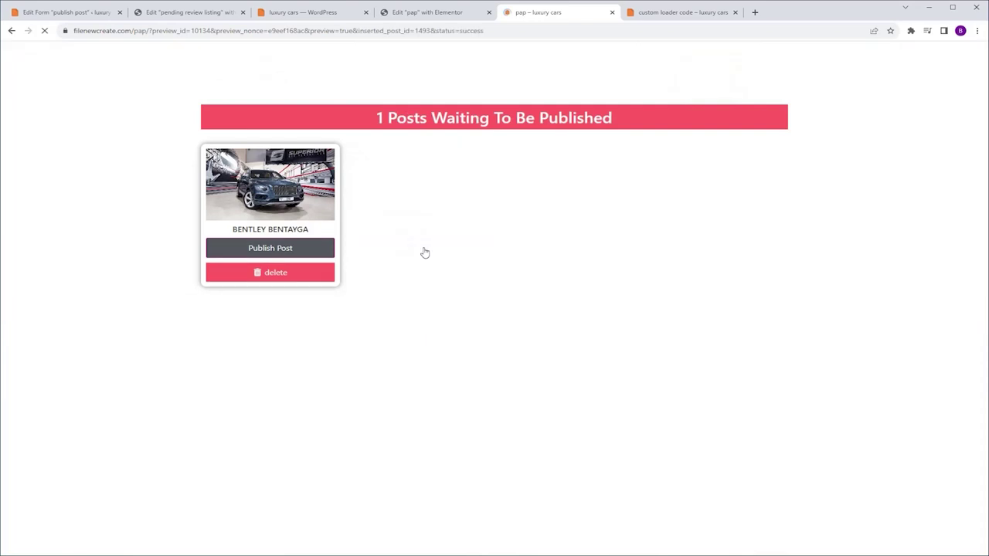
left_click(309, 12)
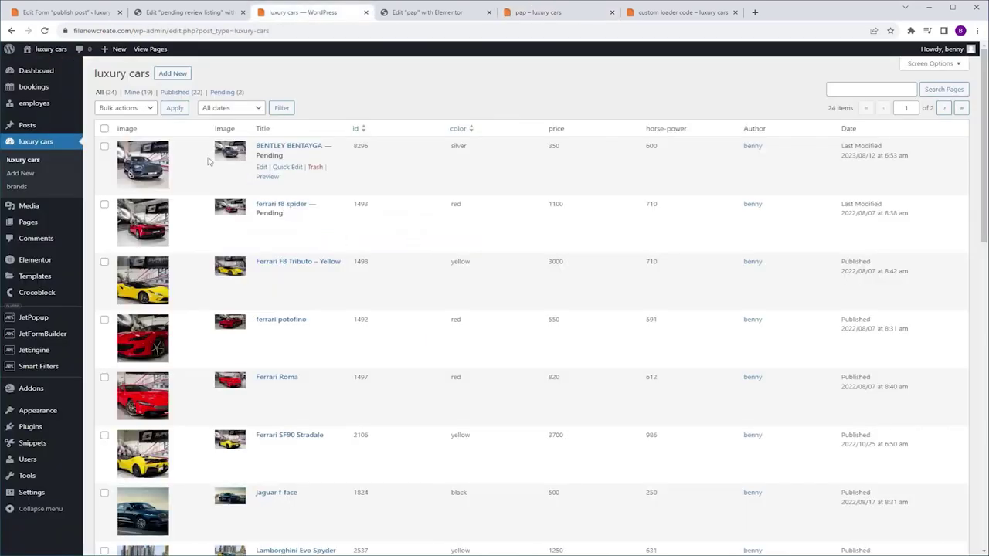
key("F5")
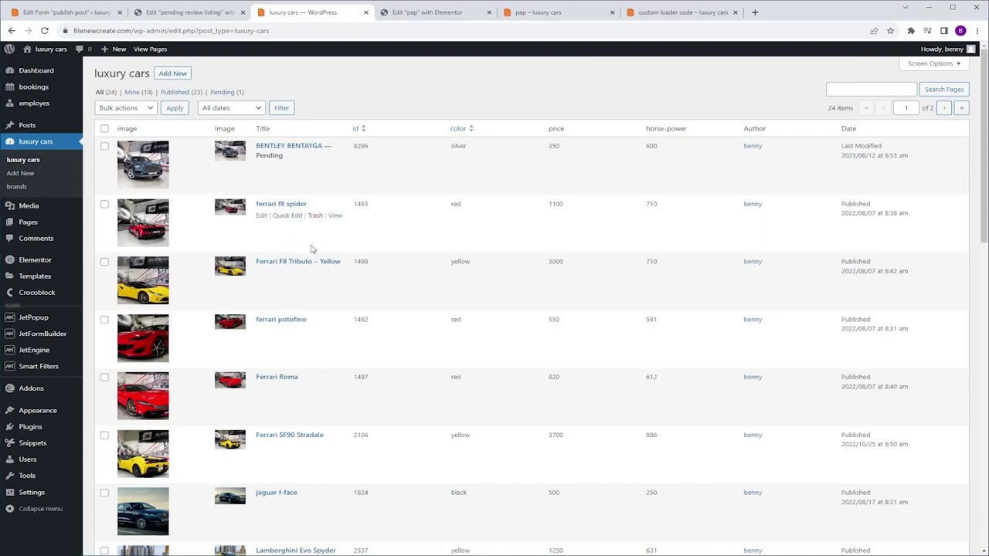
Bulk-edit the eight luxury cars from ferrari f8 spider through Lamborghini Huracán EVO Spyder – Purple to Pending status, and reload the "pap" page preview.
left_click(104, 207)
scroll(131, 310, "down", 4)
left_click(105, 321, "shift")
scroll(314, 304, "up", 4)
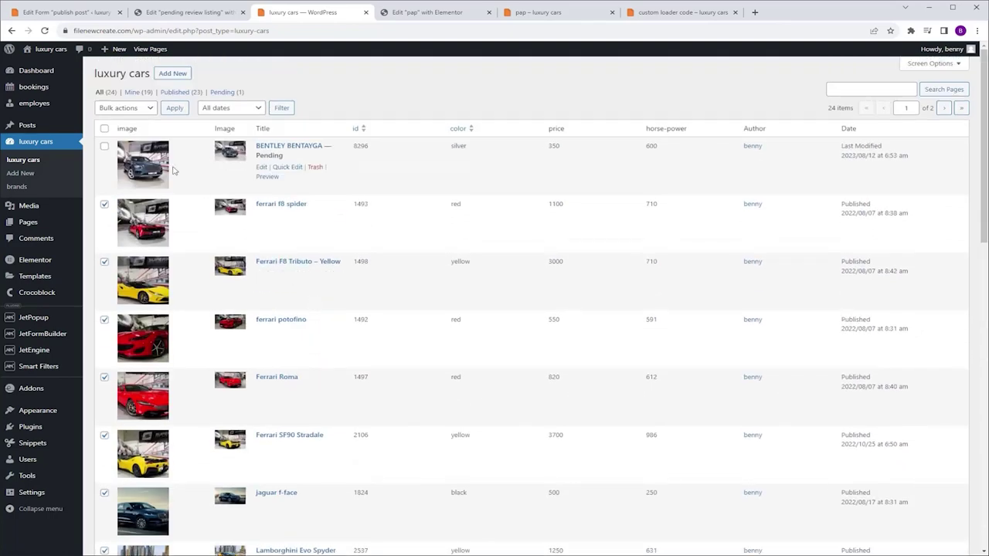
left_click(123, 108)
left_click(126, 131)
left_click(174, 109)
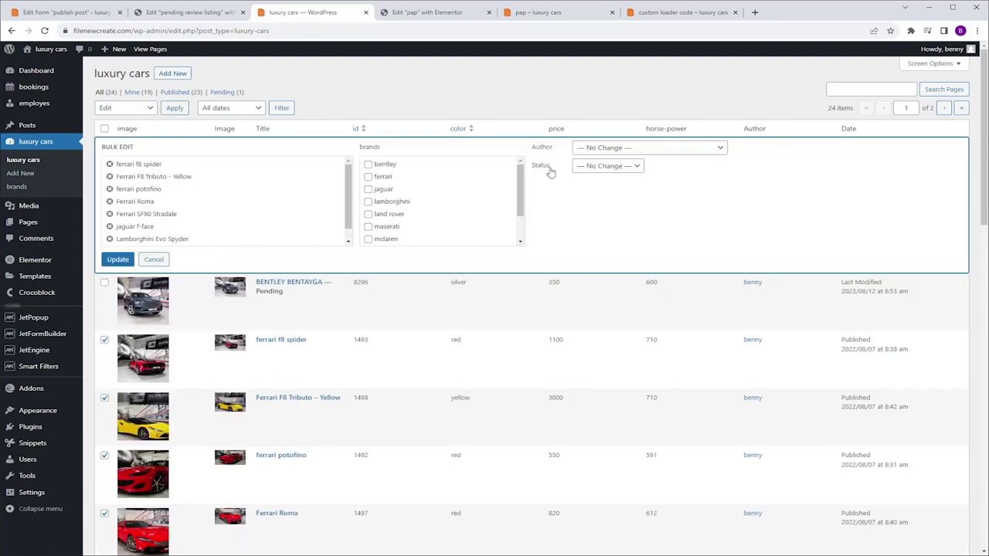
left_click(612, 174)
left_click(612, 209)
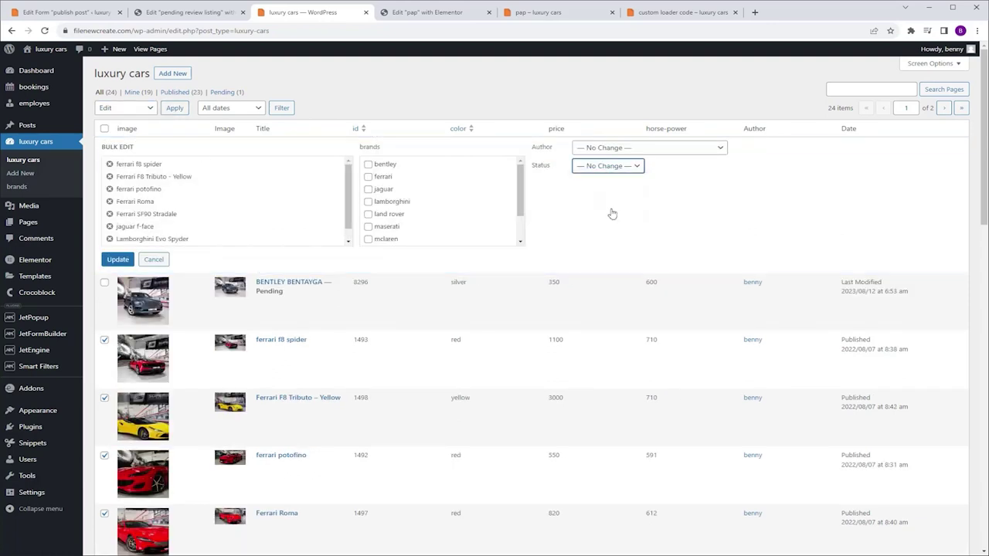
left_click(116, 260)
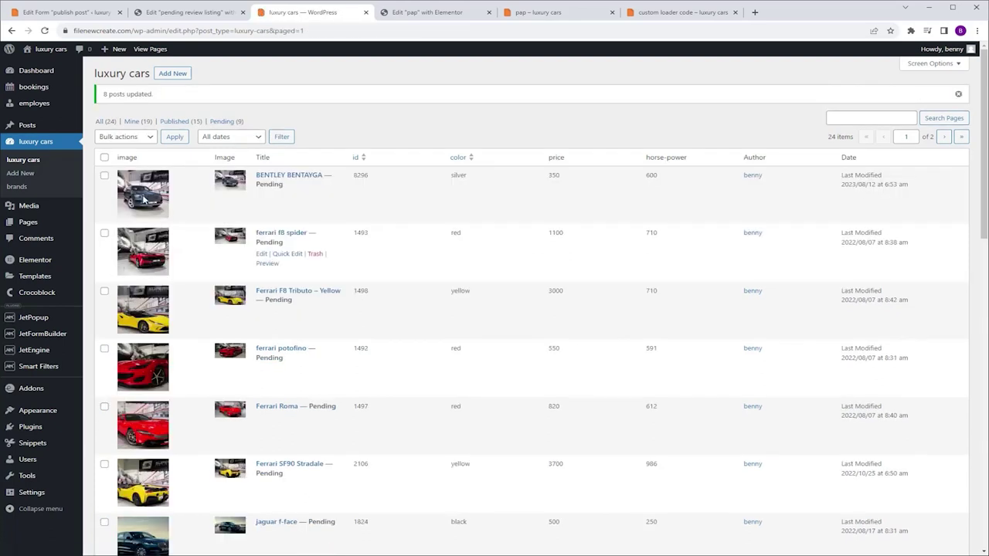
left_click(533, 14)
left_click(44, 31)
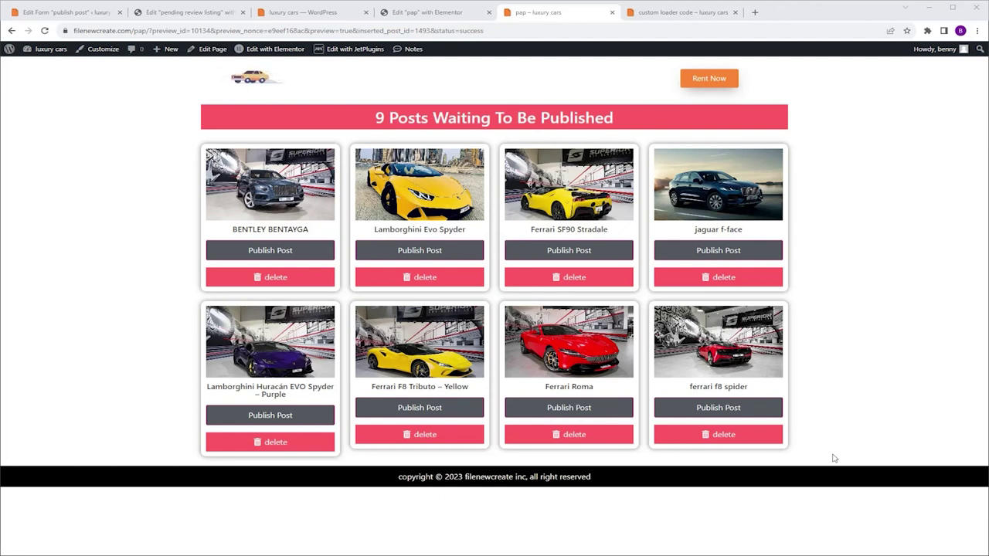
Create a new Elementor popup template named "publish all posts" from the WordPress admin.
left_click(317, 12)
mouse_move(51, 285)
left_click(101, 291)
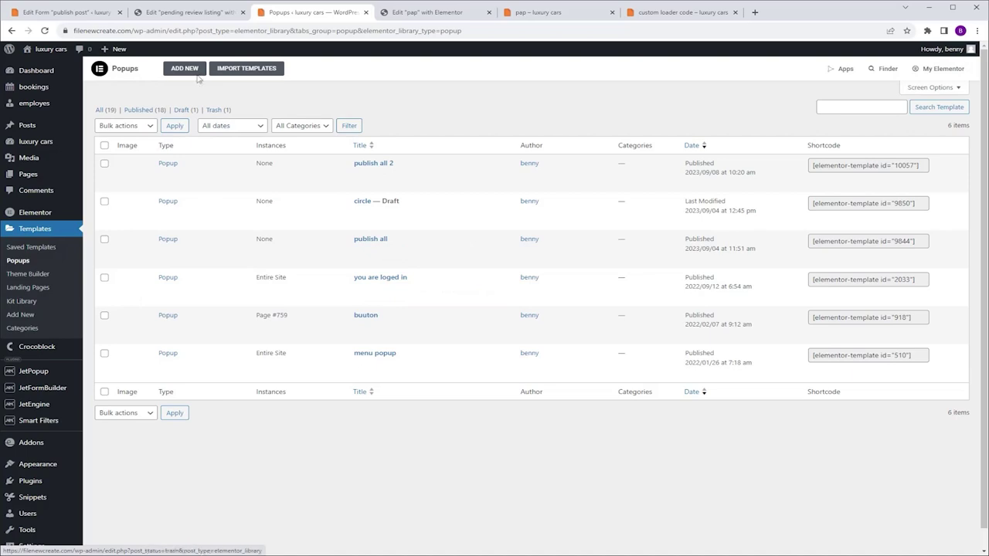
left_click(190, 70)
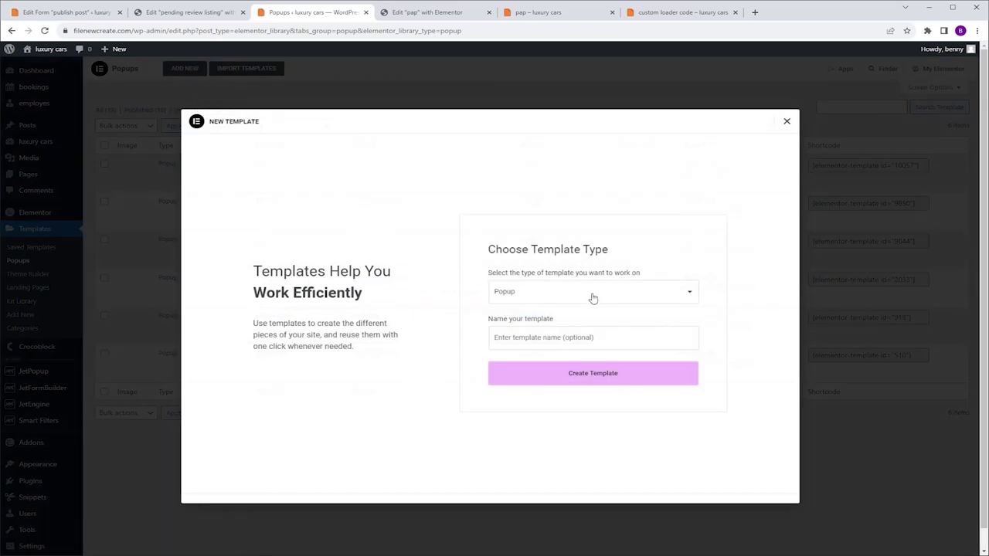
left_click(520, 345)
key("Down")
key("Return")
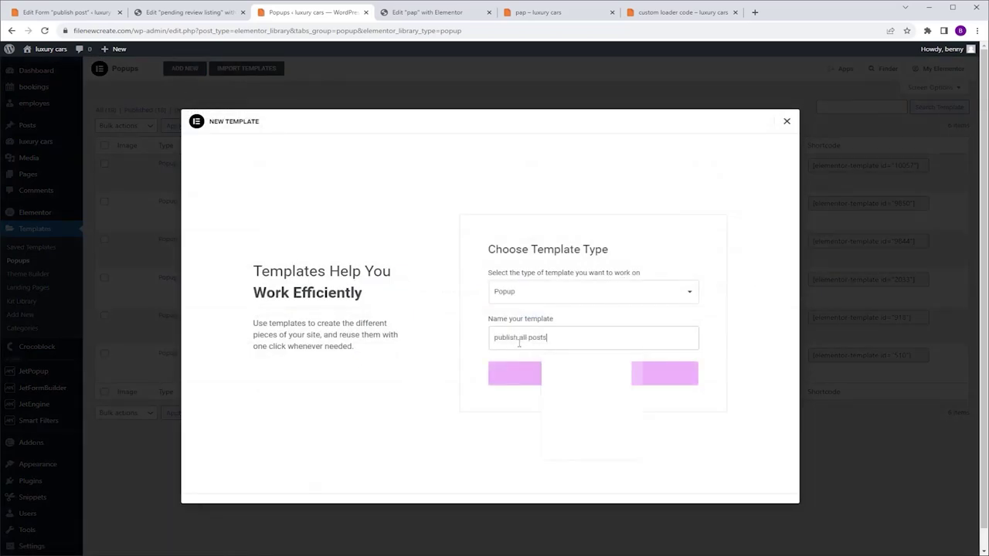
left_click(601, 378)
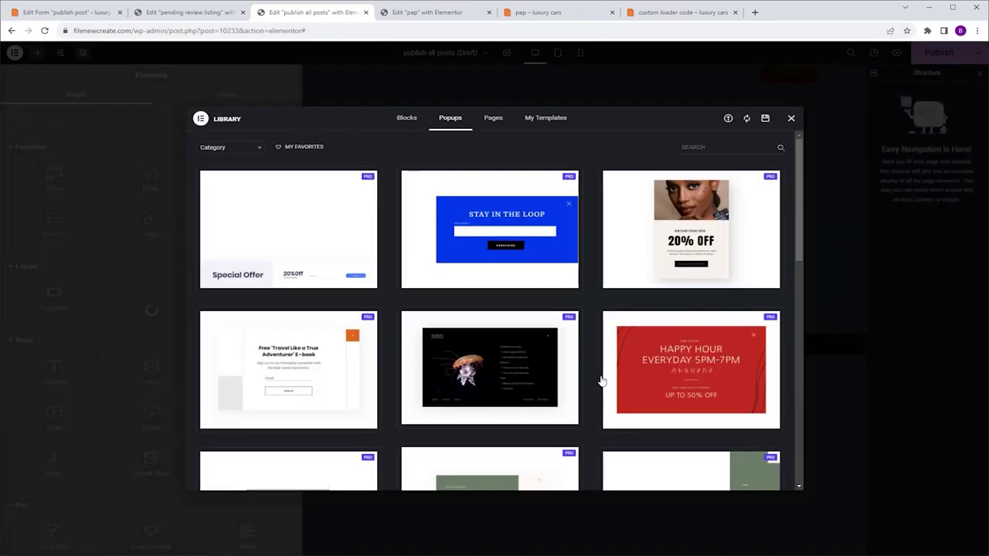
Dismiss the template library, hide the popup's close button and set its border radius to 50 px on all corners.
left_click(791, 118)
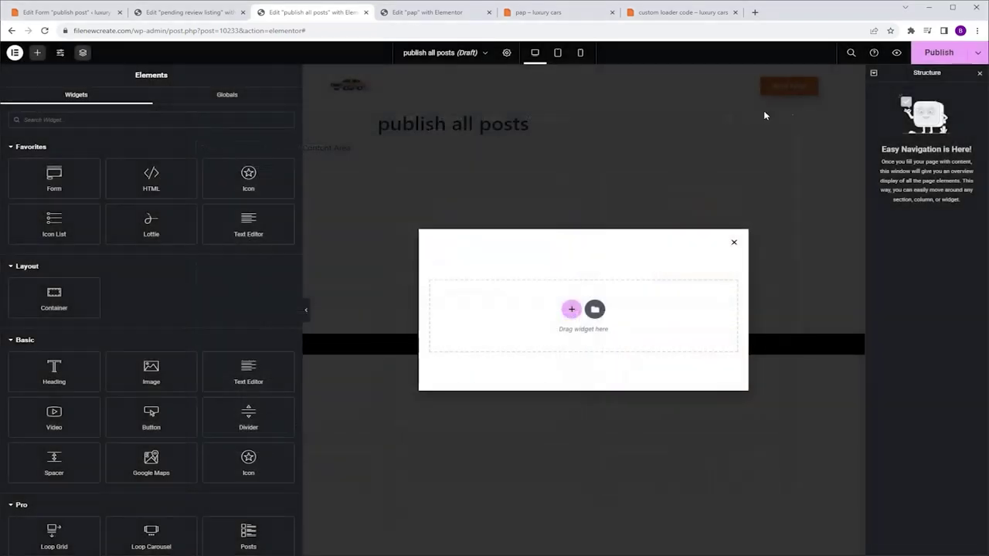
left_click(506, 53)
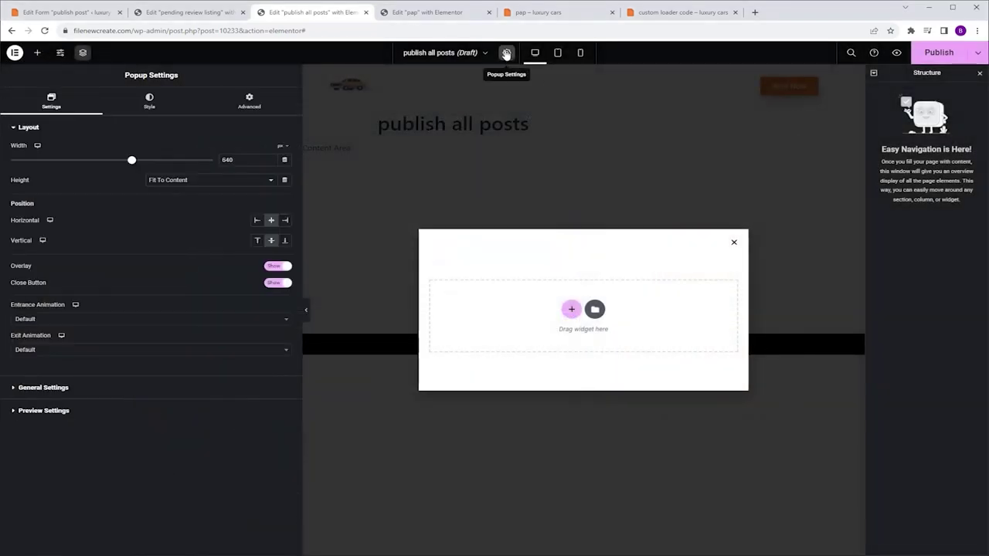
left_click(276, 285)
left_click(151, 109)
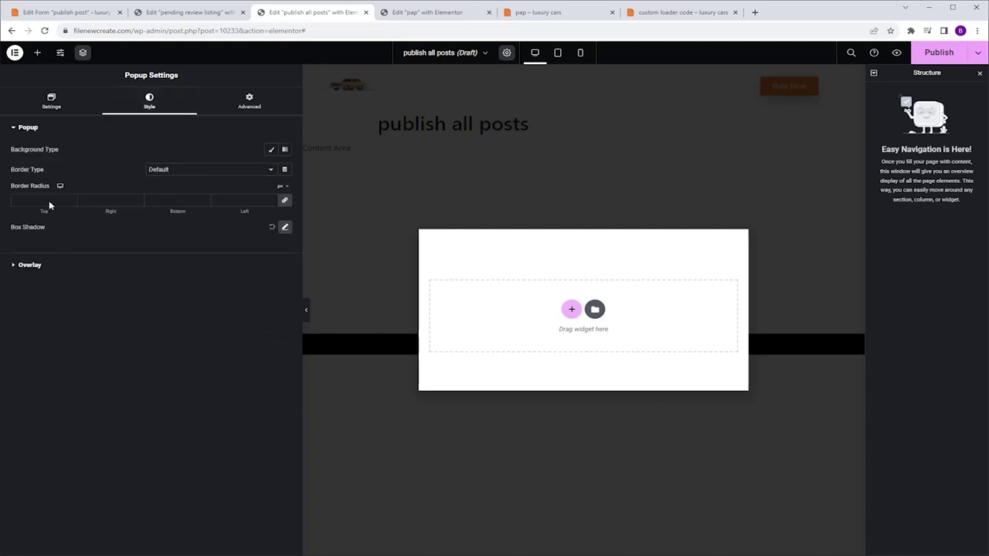
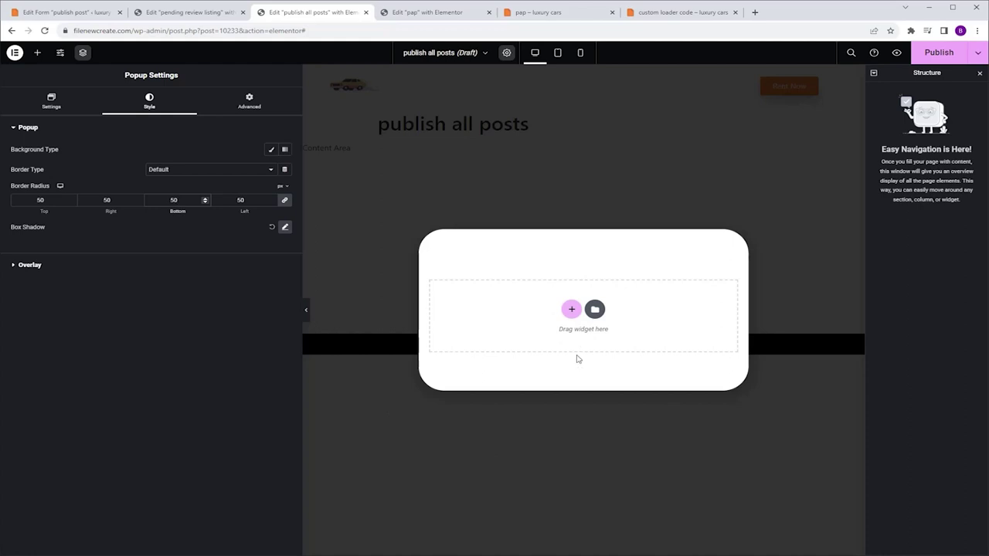
Add a row-direction container to the popup and place a Text Editor widget inside it.
left_click(571, 310)
left_click(565, 357)
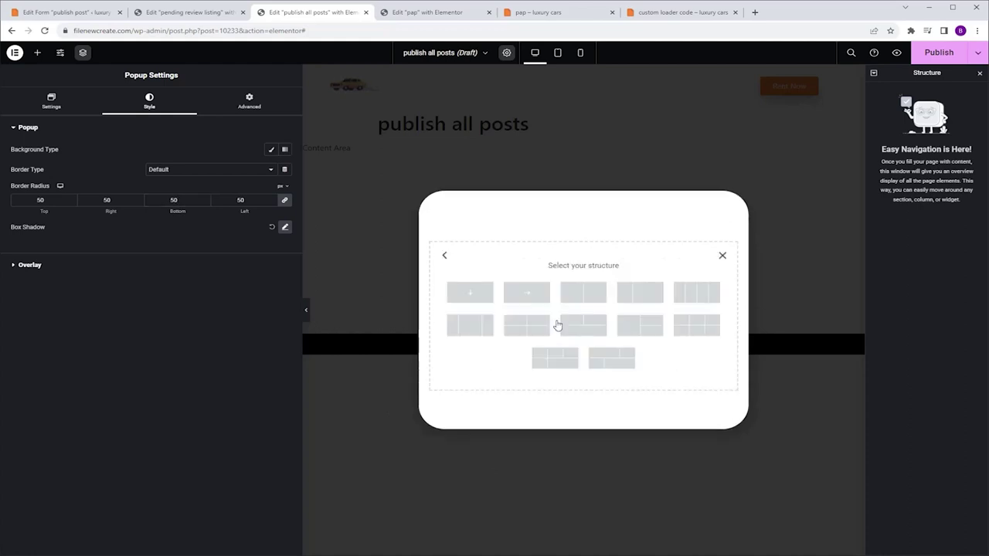
left_click(525, 293)
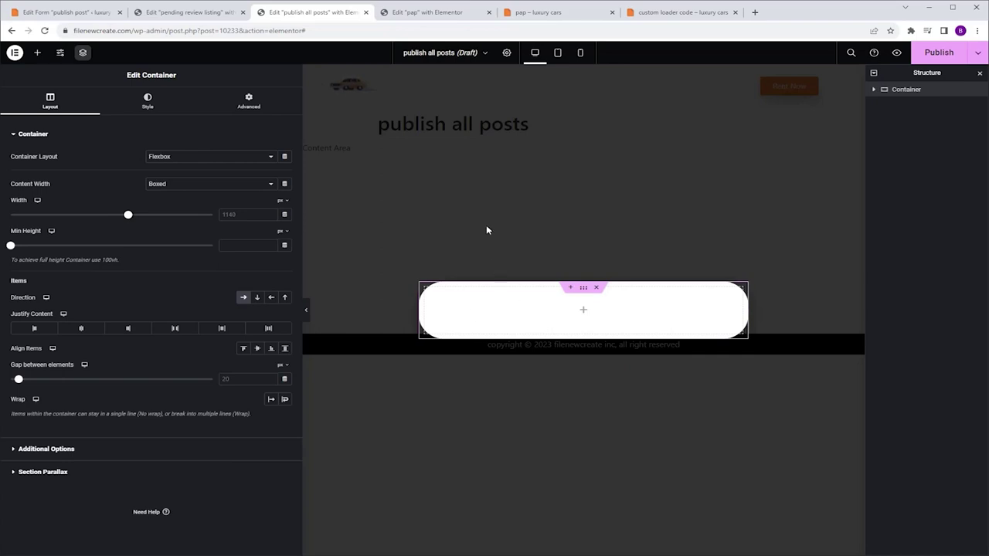
left_click(39, 56)
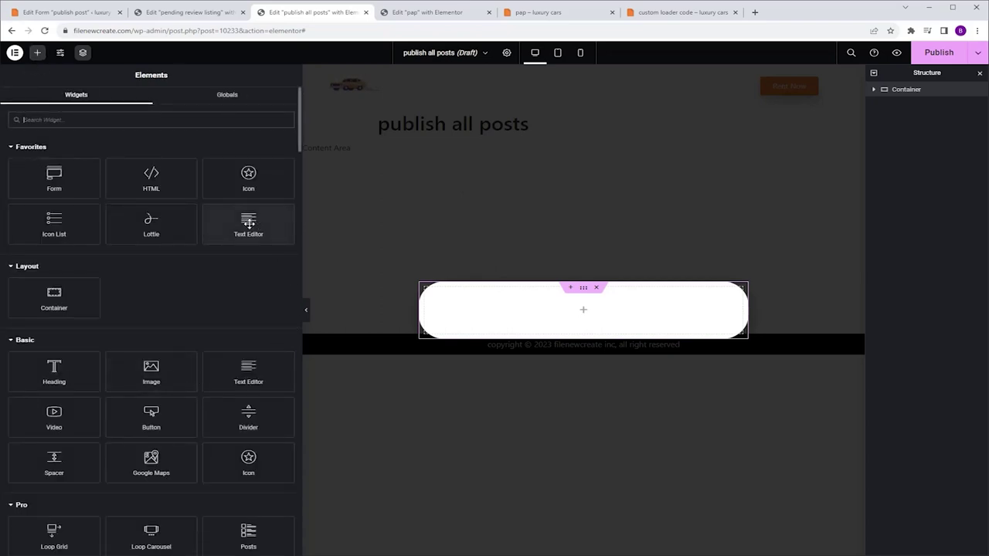
left_click(249, 224)
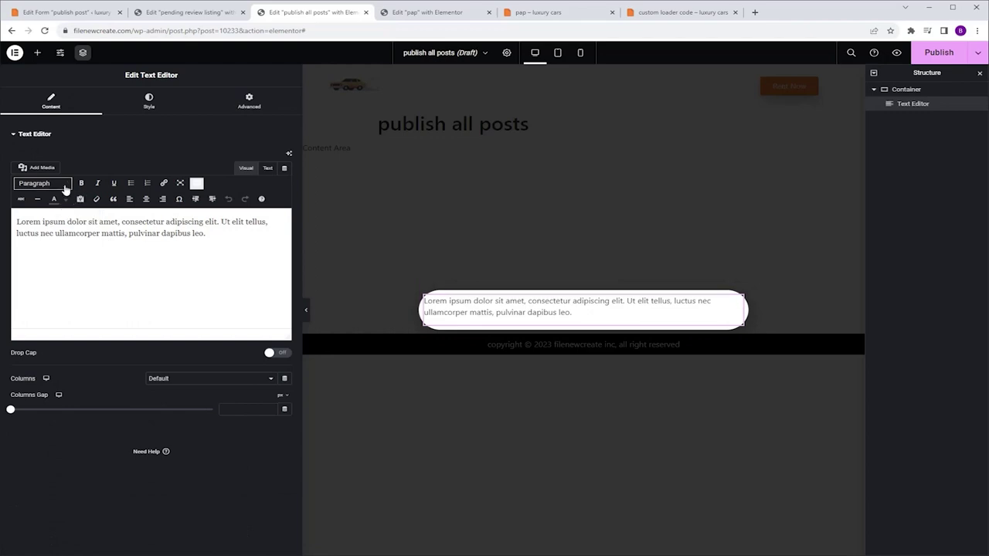
Replace the placeholder text with a centered Heading 1 reading "are you sure you want to publish all posts".
left_click(65, 187)
left_click(68, 220)
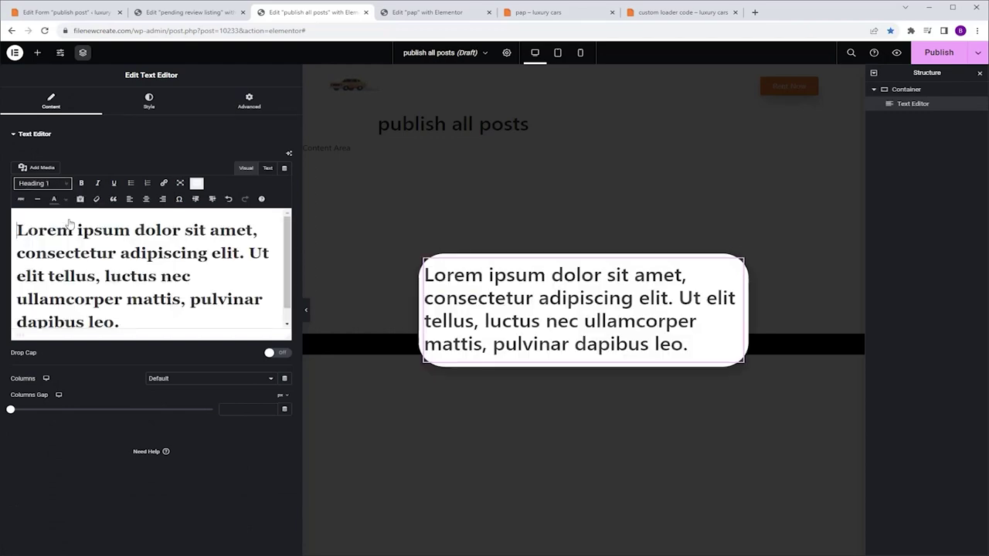
key("ctrl+a")
type("are you sure you want to publish all posts")
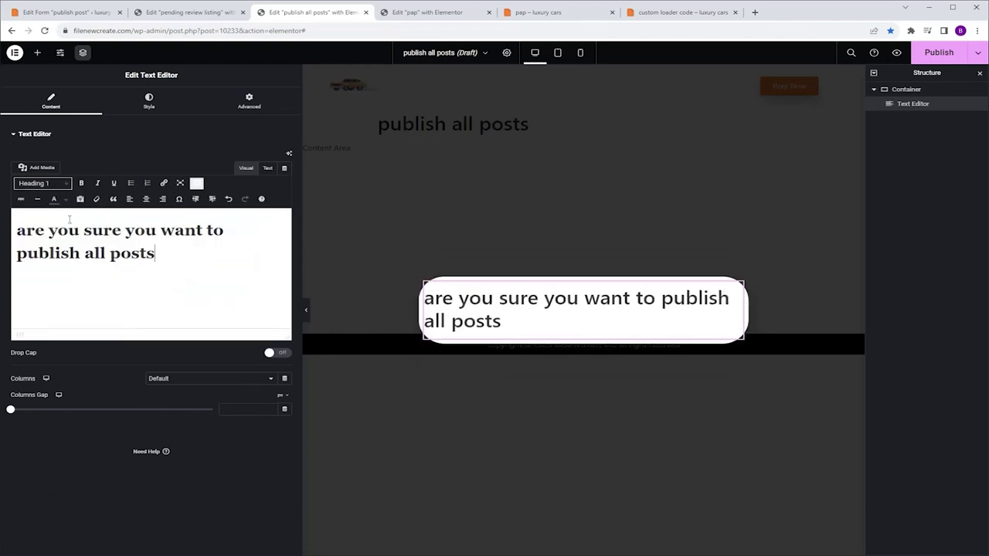
left_click(146, 199)
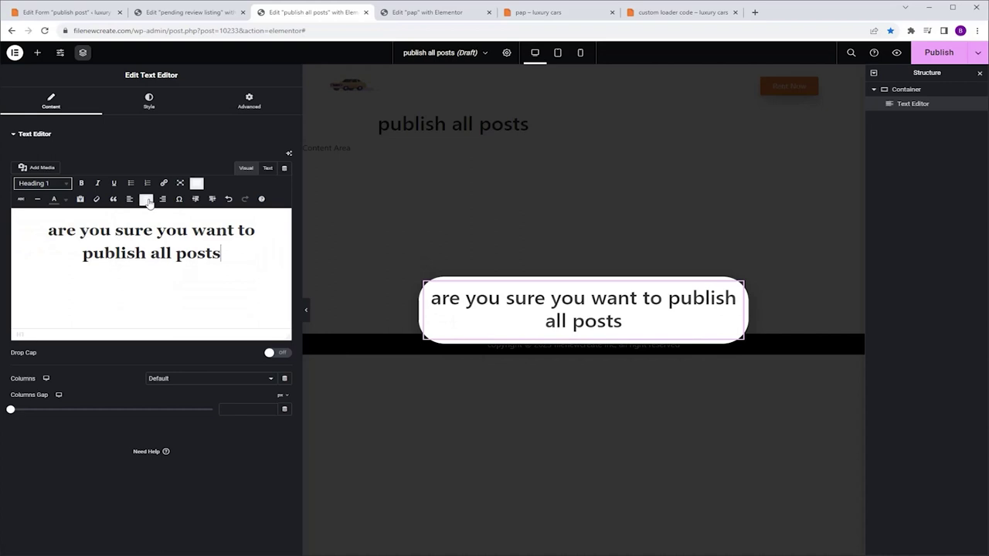
Color the word "all" in the popup heading dark red with a custom text color and underline it.
double_click(170, 253)
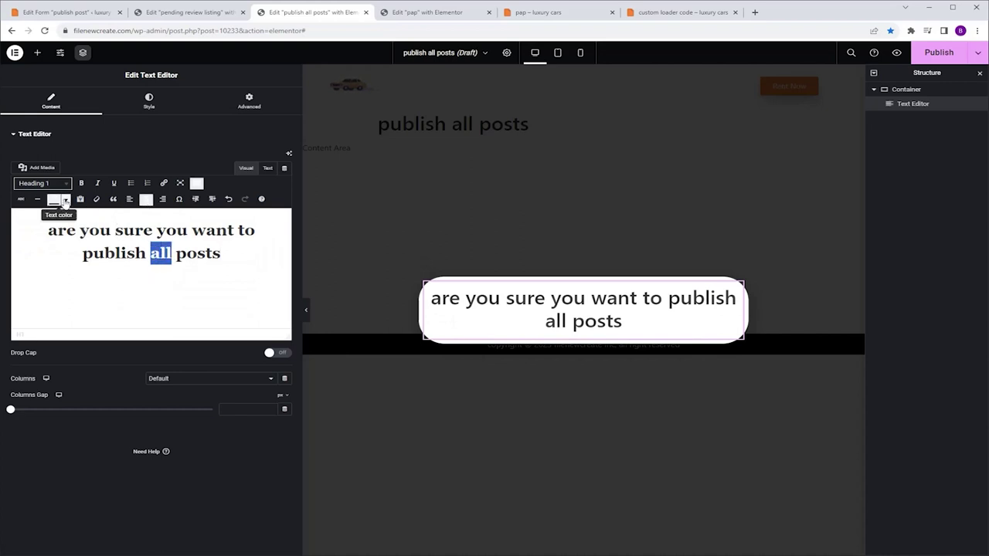
left_click(65, 199)
left_click(80, 268)
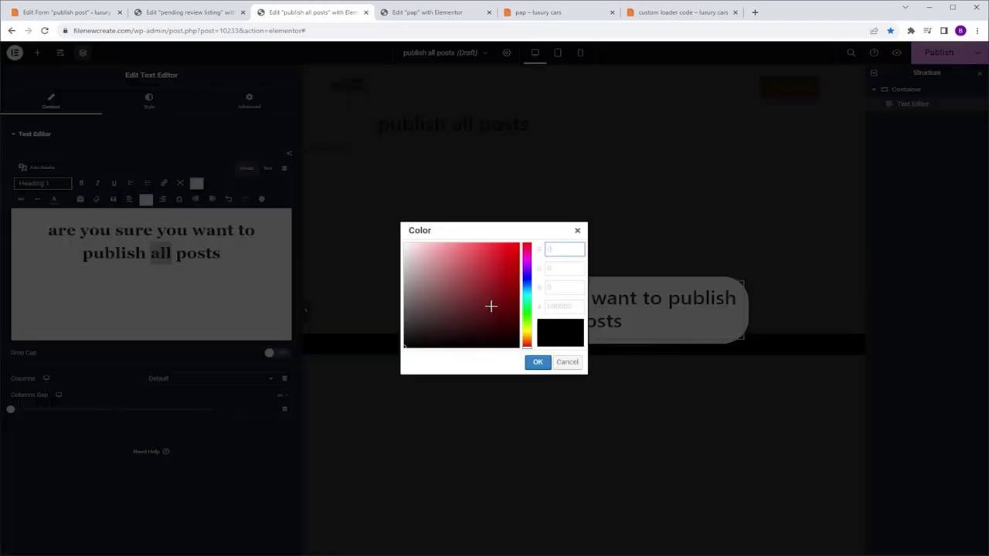
left_click_drag(490, 305, 507, 266)
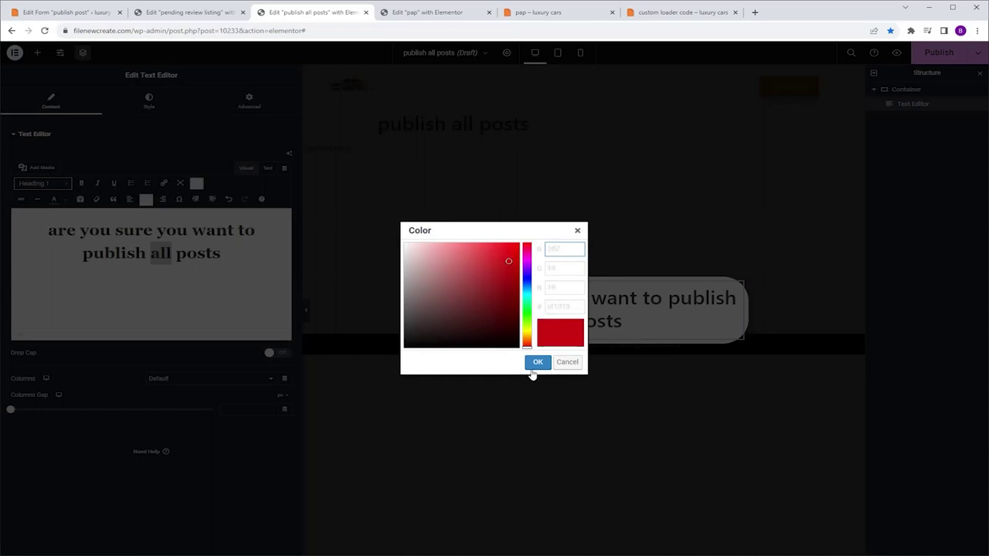
left_click(536, 361)
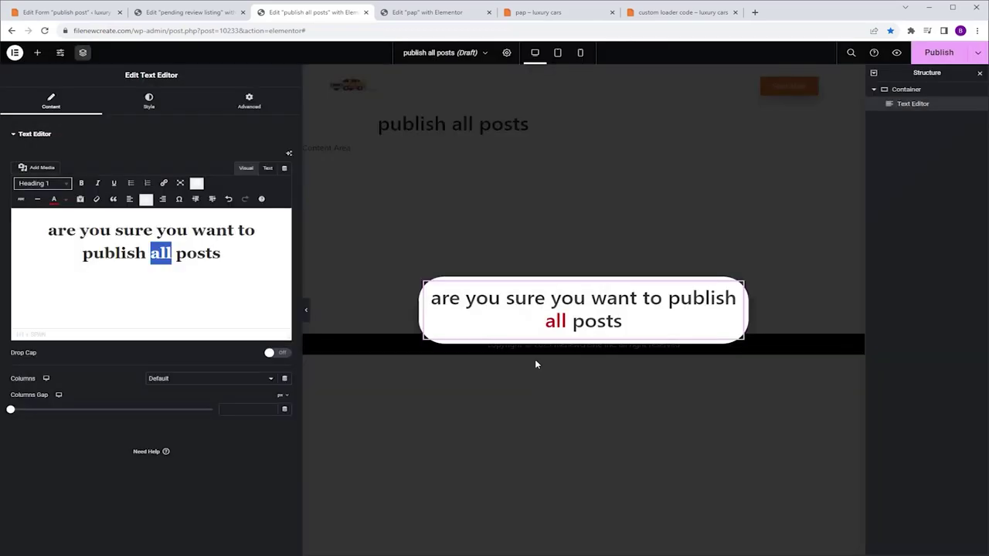
left_click(115, 184)
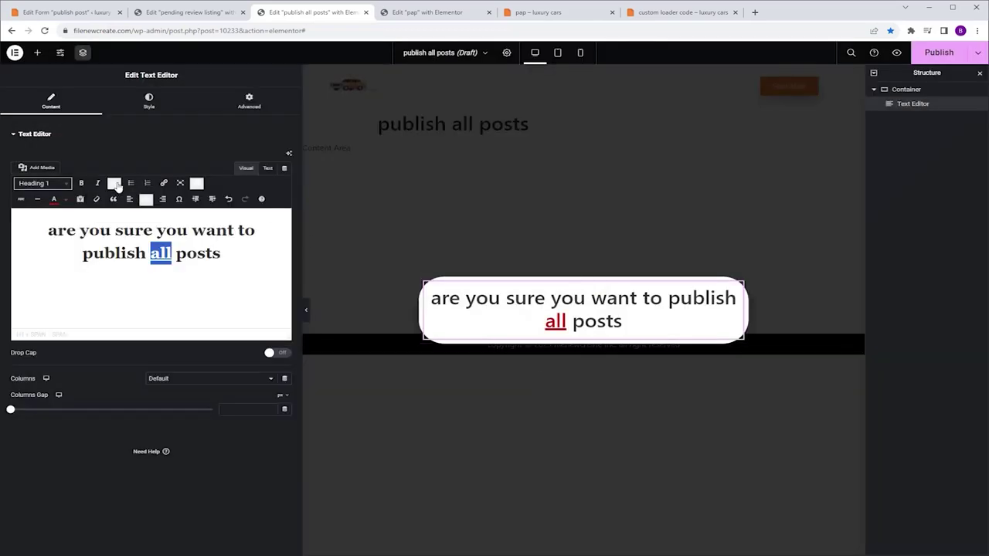
Set the popup text's typography to weight 700 (Bold) and transform Capitalize.
left_click(150, 101)
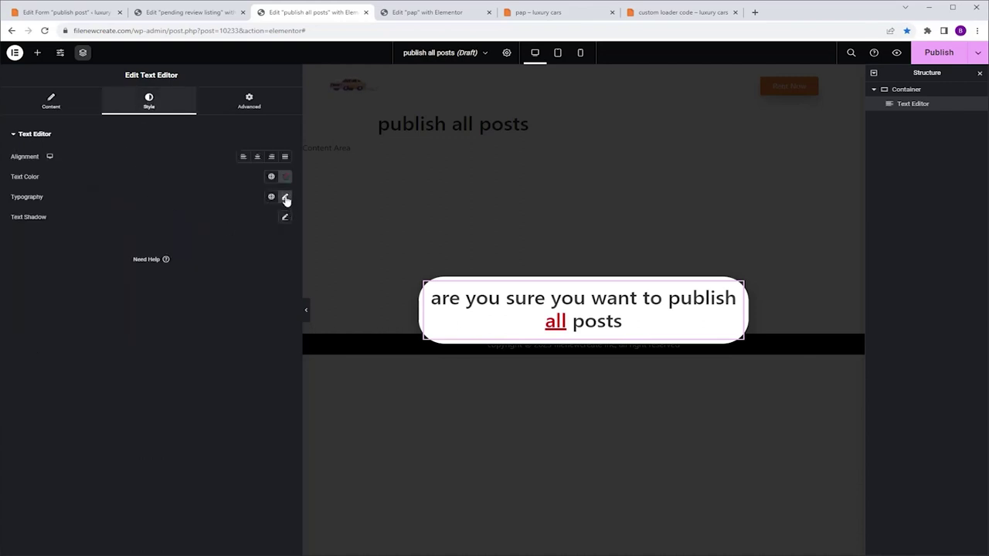
left_click(285, 197)
left_click(188, 295)
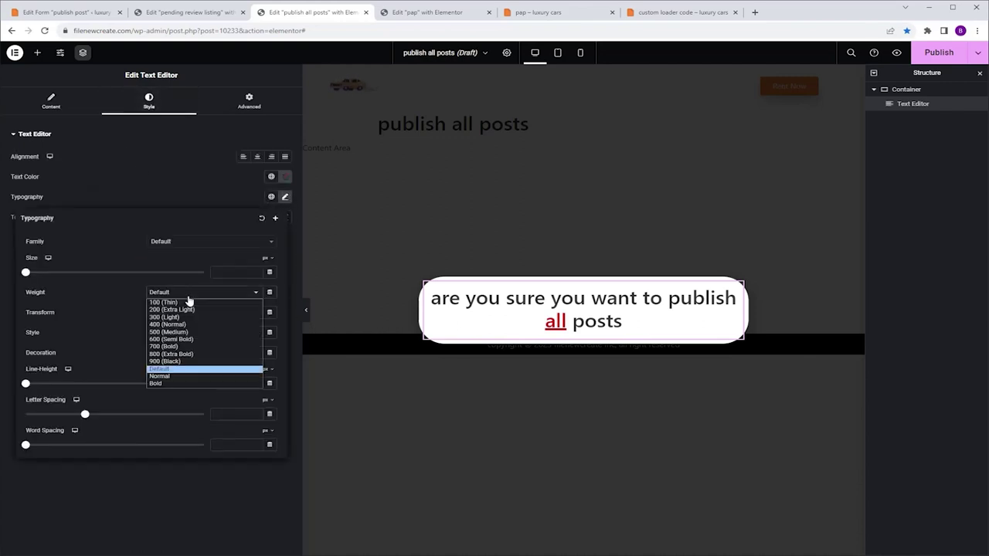
left_click(177, 347)
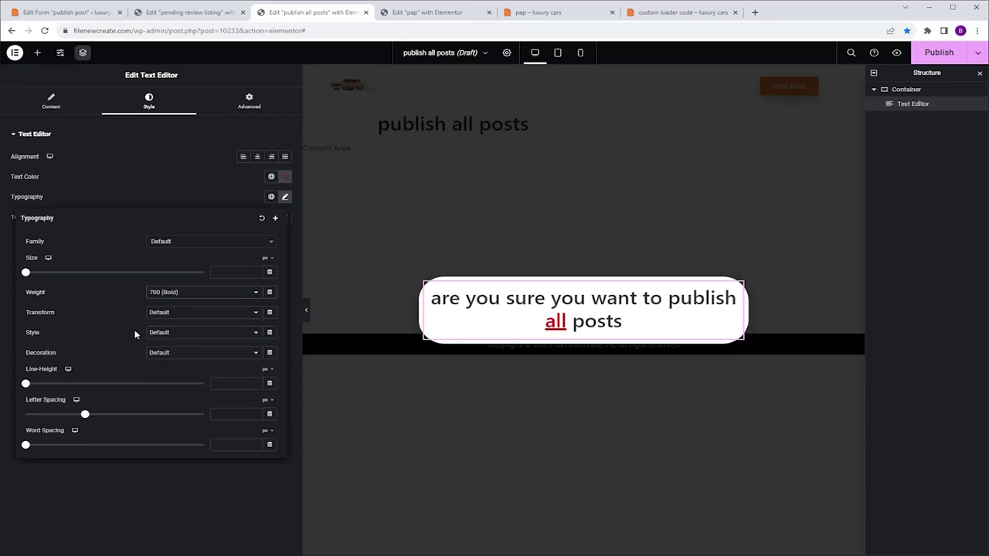
left_click(177, 314)
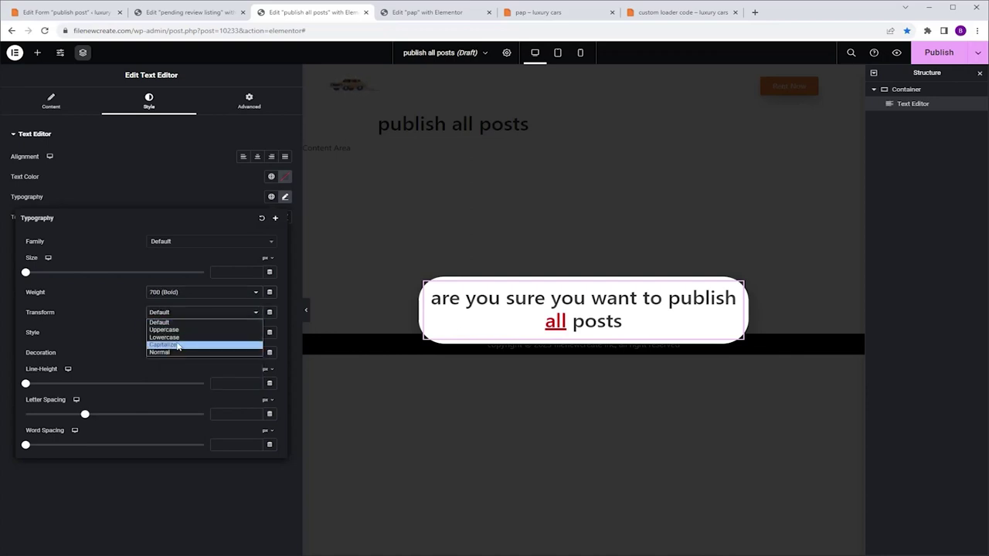
left_click(178, 345)
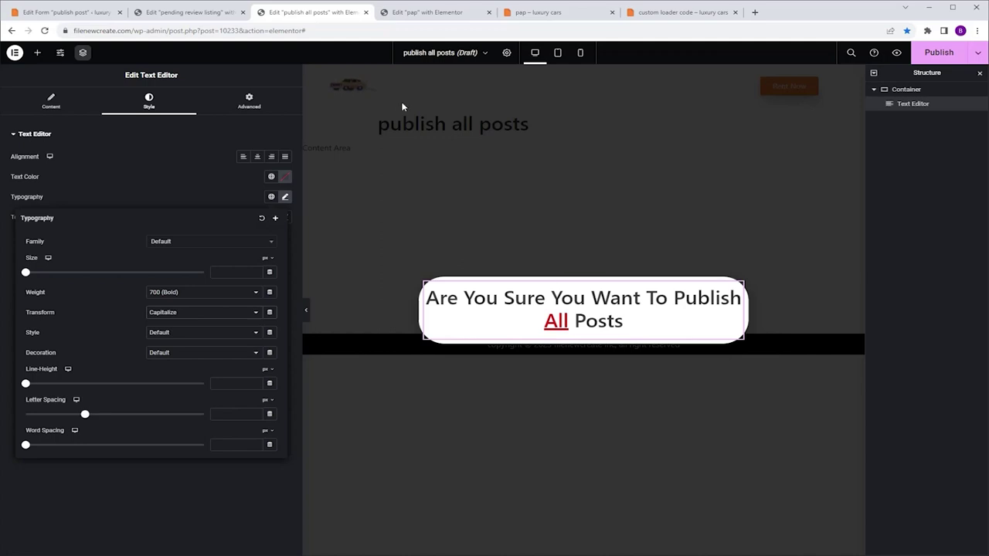
Add a Button widget and lay out the container with Wrap, Align Content Center and centered justification so the button sits below the text.
left_click(37, 53)
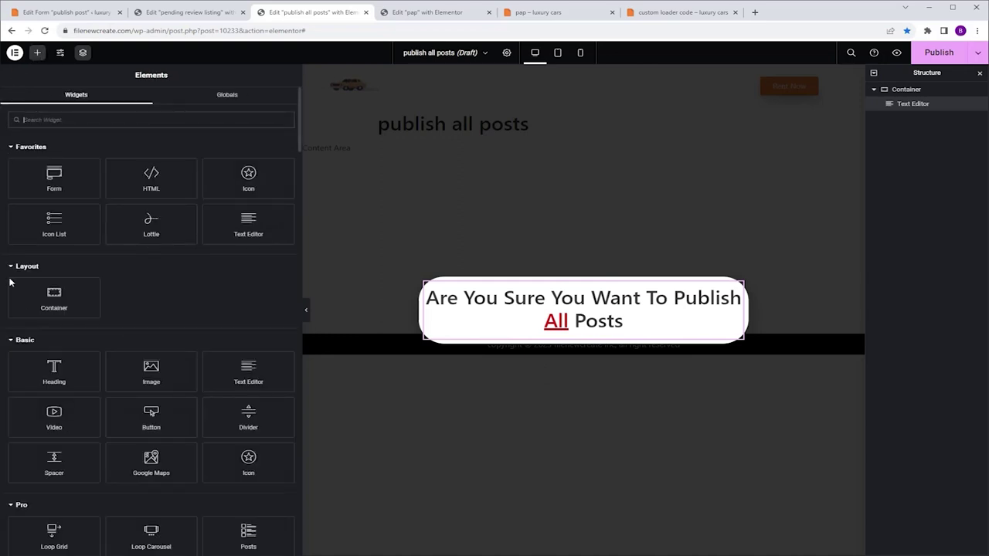
left_click(149, 418)
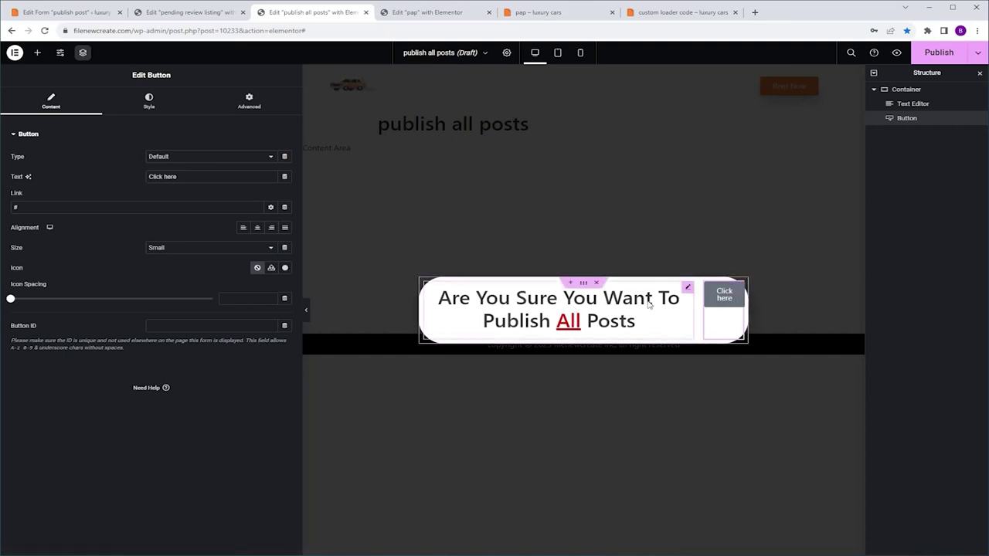
left_click(584, 283)
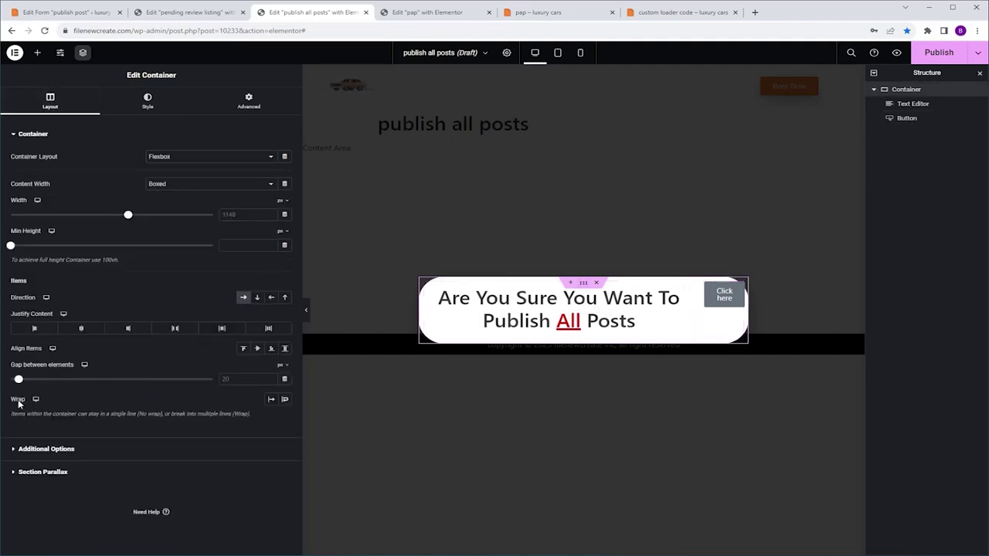
left_click(285, 401)
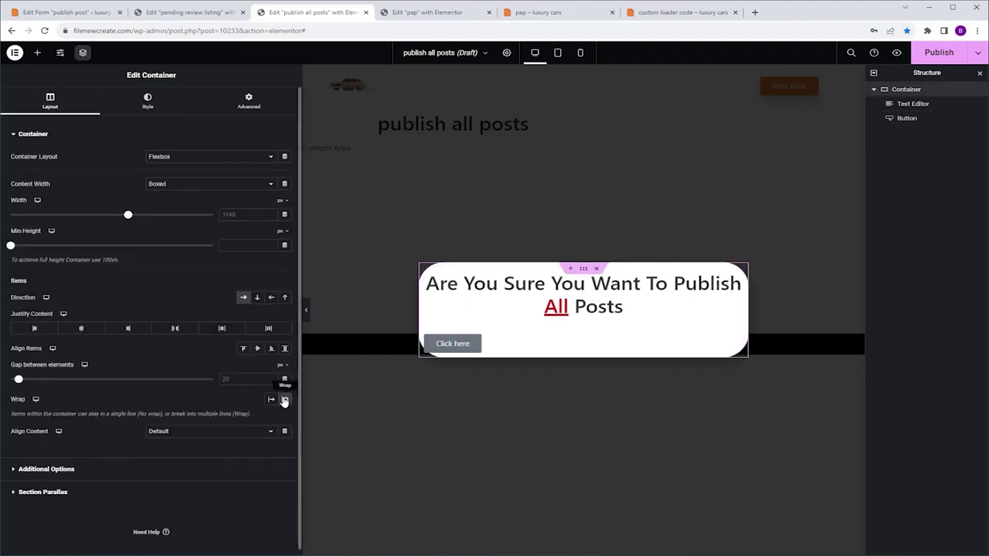
left_click(169, 432)
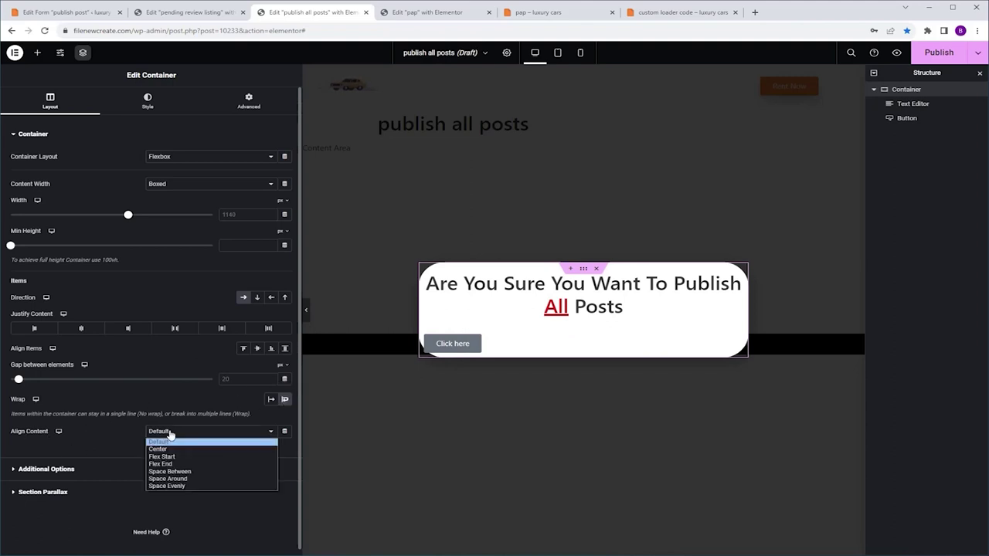
left_click(178, 453)
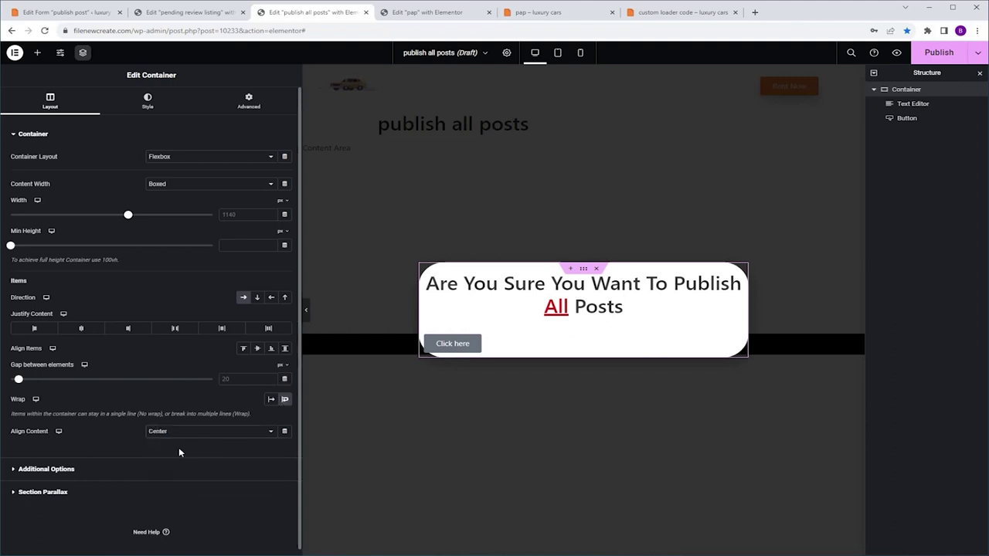
left_click(83, 329)
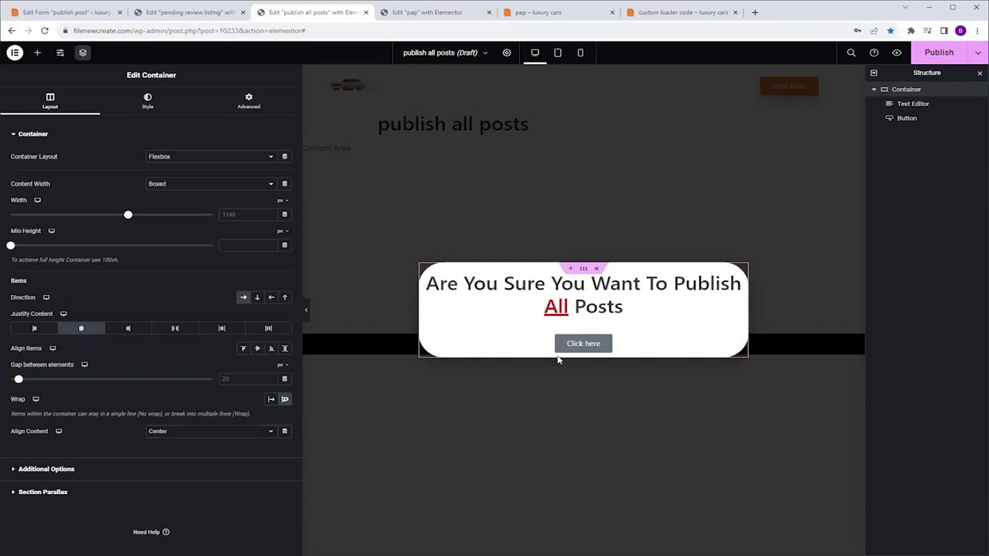
Change the popup button's text to "yes" and its size to Large.
left_click(564, 348)
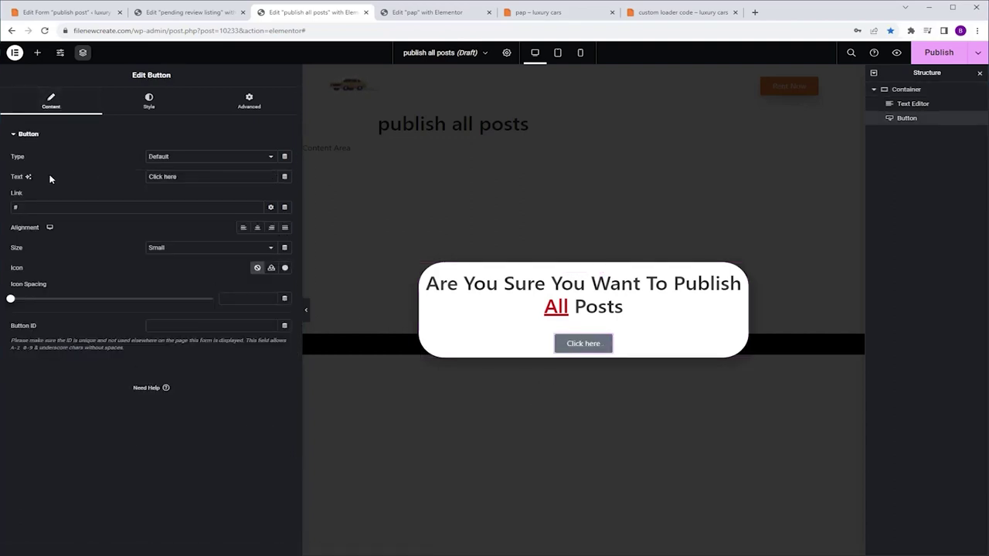
triple_click(185, 176)
type("yes")
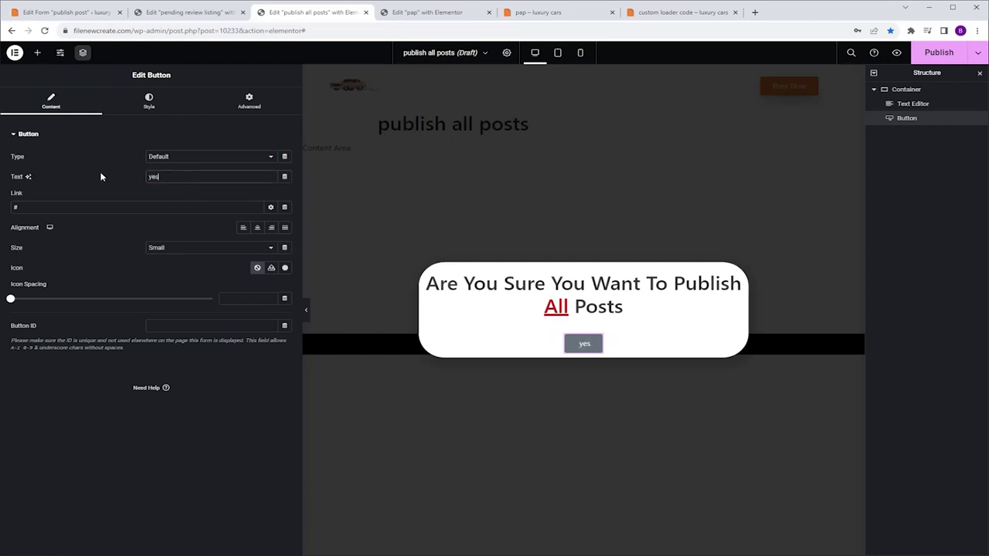
left_click(170, 247)
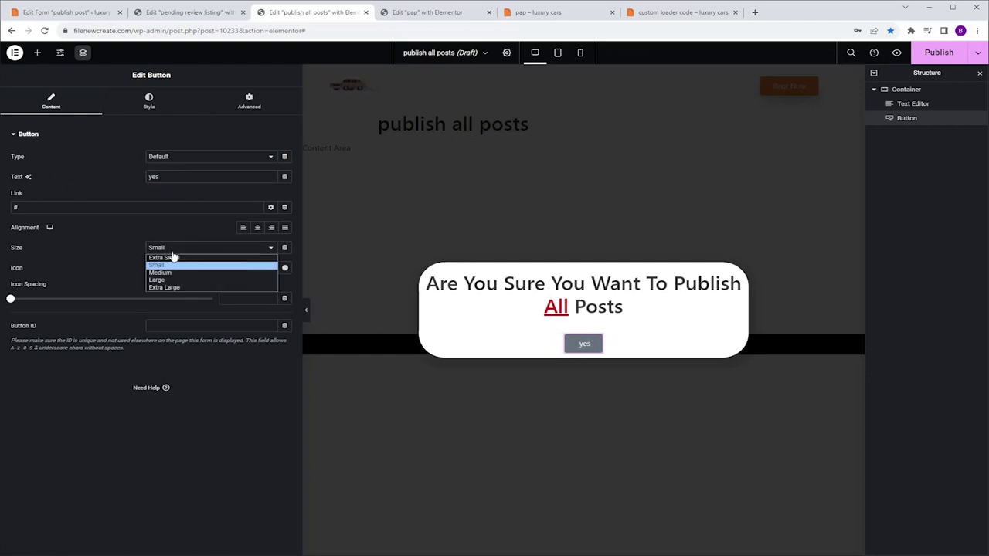
left_click(178, 281)
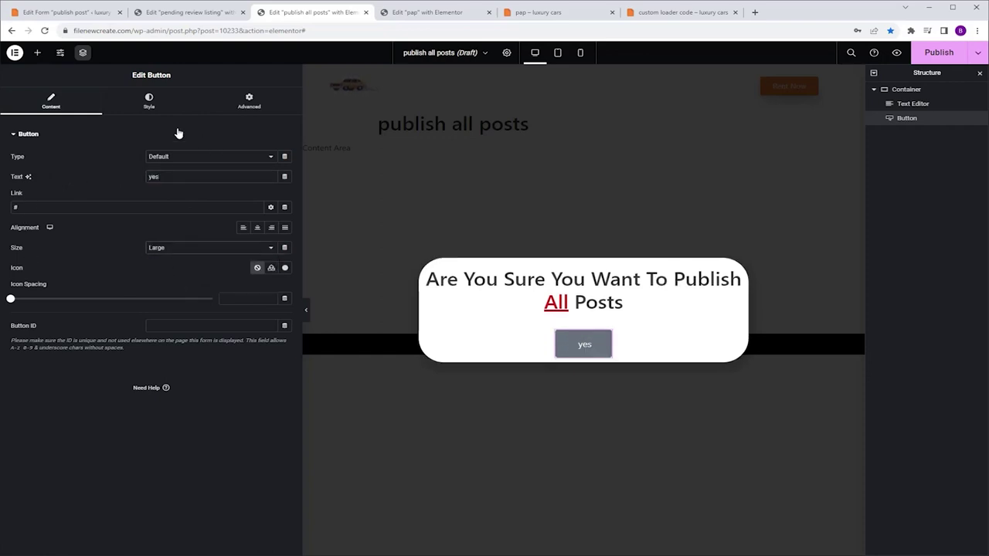
Set the yes button's background to the global color "light green".
left_click(150, 103)
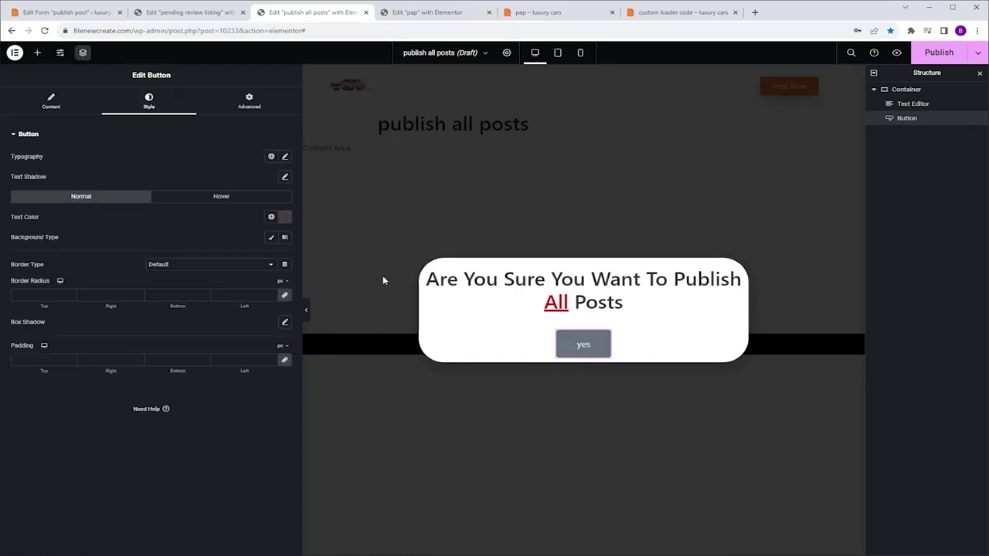
left_click(271, 237)
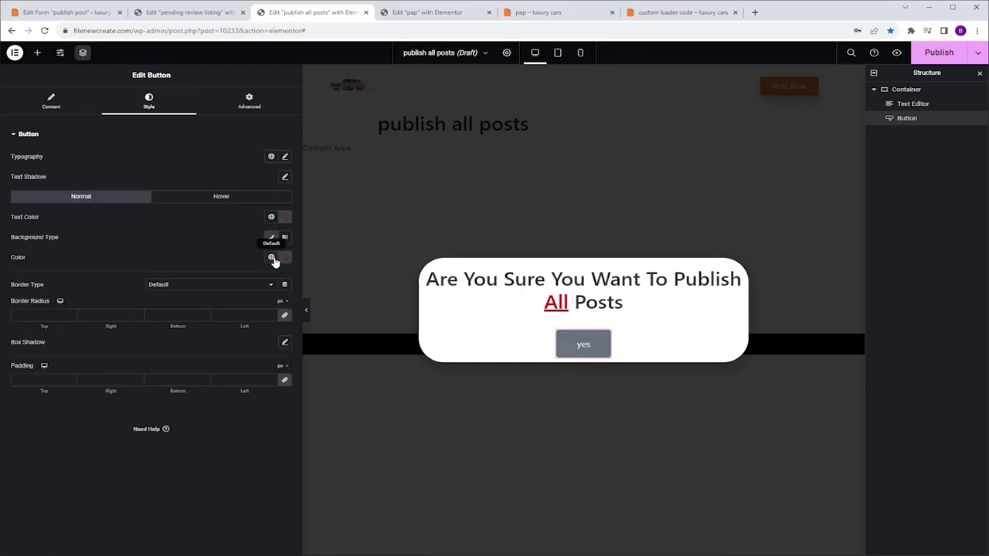
left_click(271, 258)
scroll(276, 304, "down", 2)
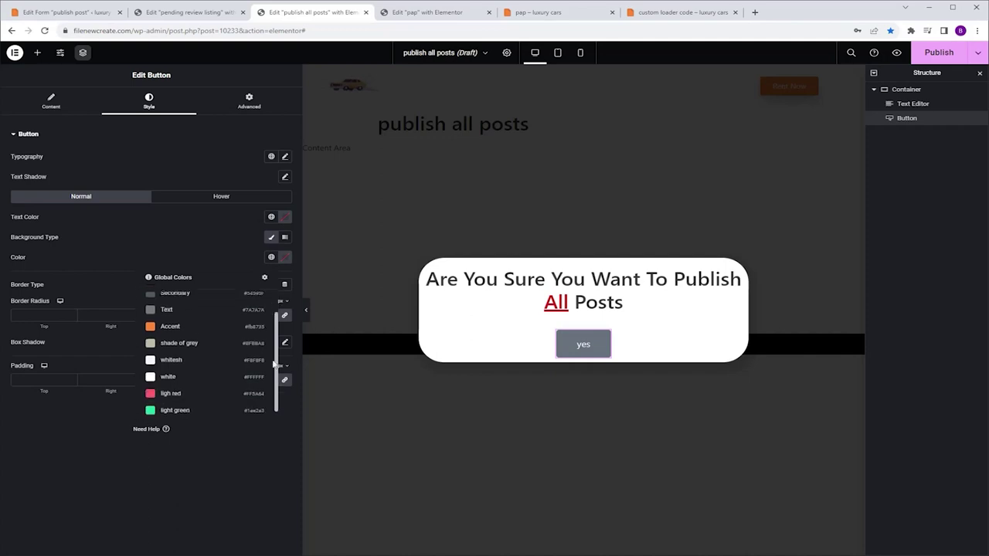
left_click(197, 407)
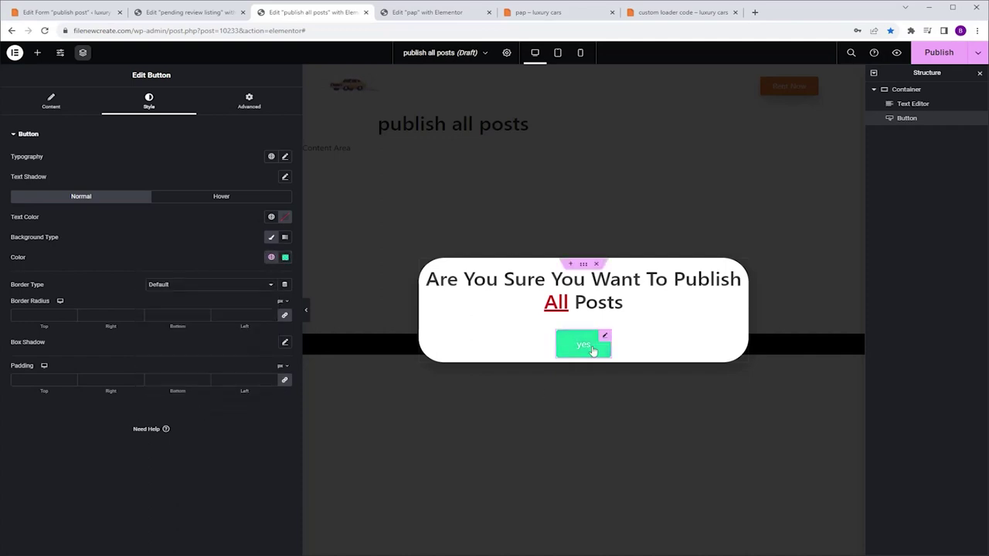
Duplicate the green yes button and change the copy's text to "no".
key("ctrl+d")
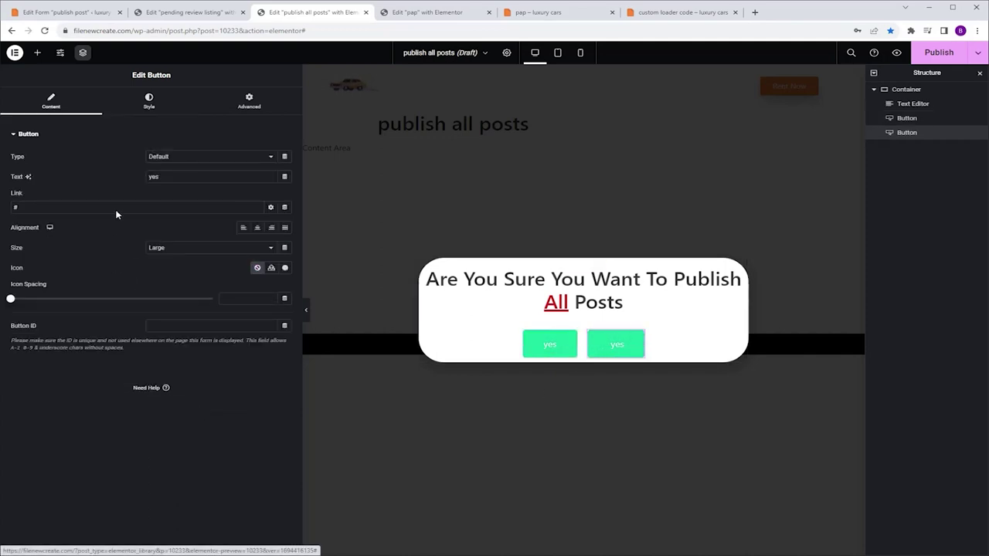
left_click_drag(165, 177, 103, 168)
type("no")
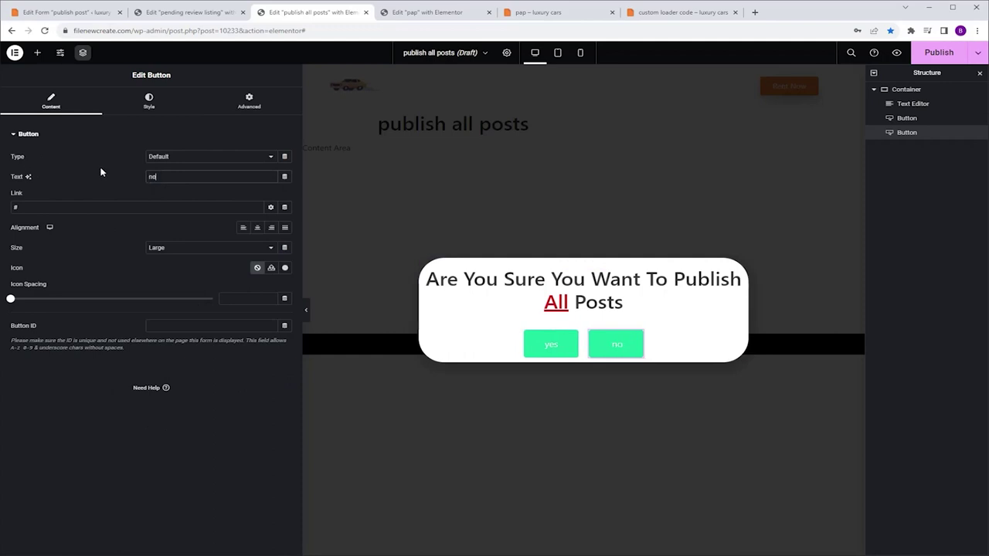
Set the no button's background to the global color "ligh red".
left_click(147, 102)
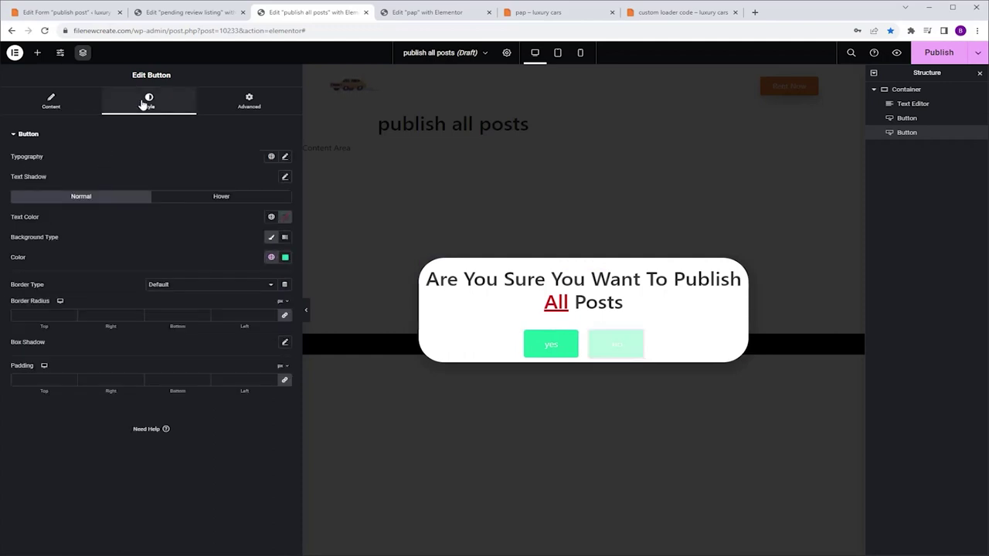
left_click(271, 257)
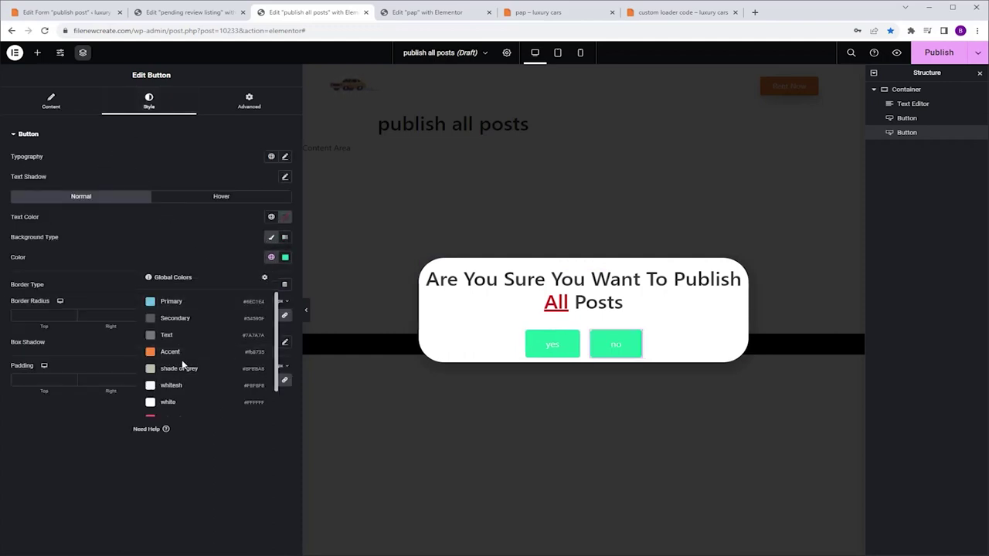
scroll(185, 371, "down", 1)
left_click(183, 388)
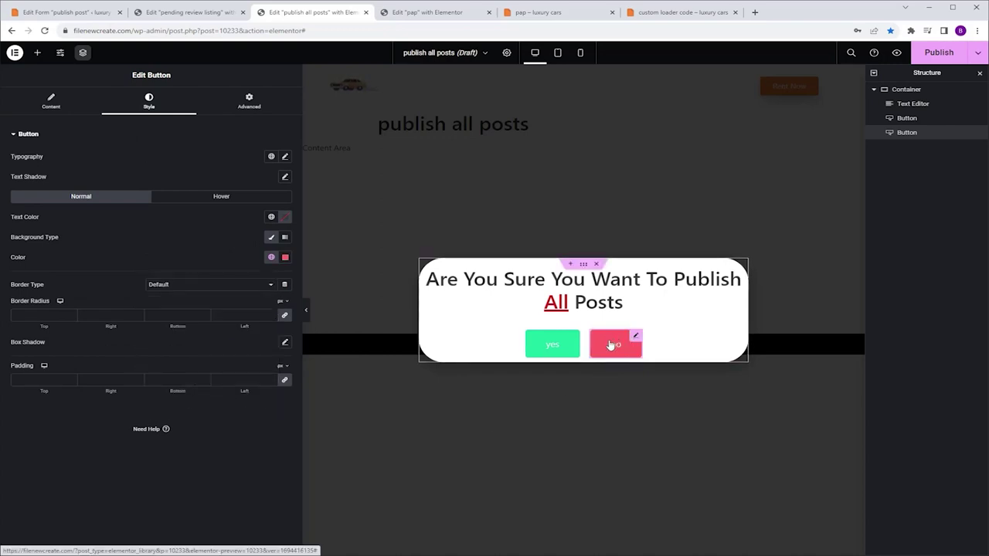
Link the no button to the dynamic Popup action and set that action to Close Popup.
left_click(49, 101)
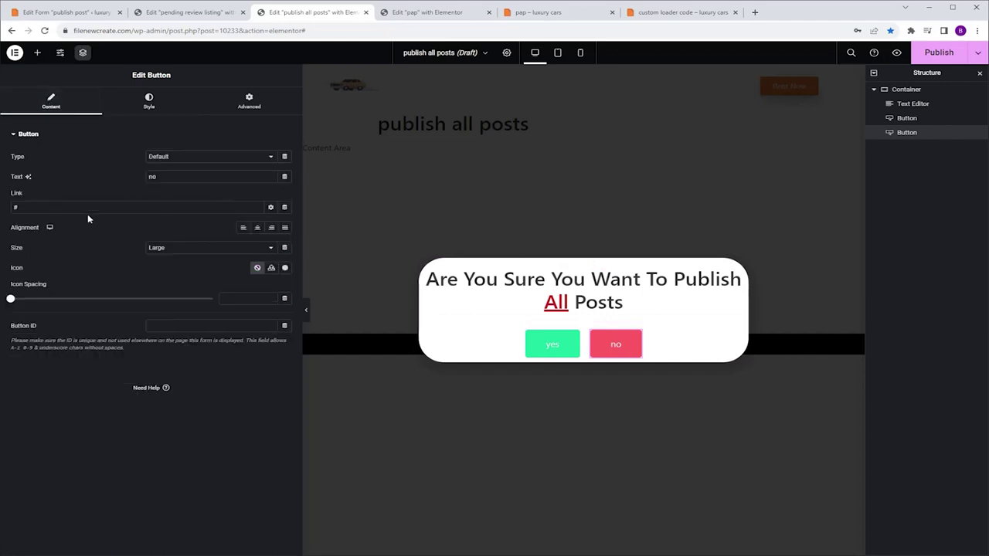
left_click(284, 207)
left_click_drag(286, 230, 287, 242)
scroll(224, 294, "down", 3)
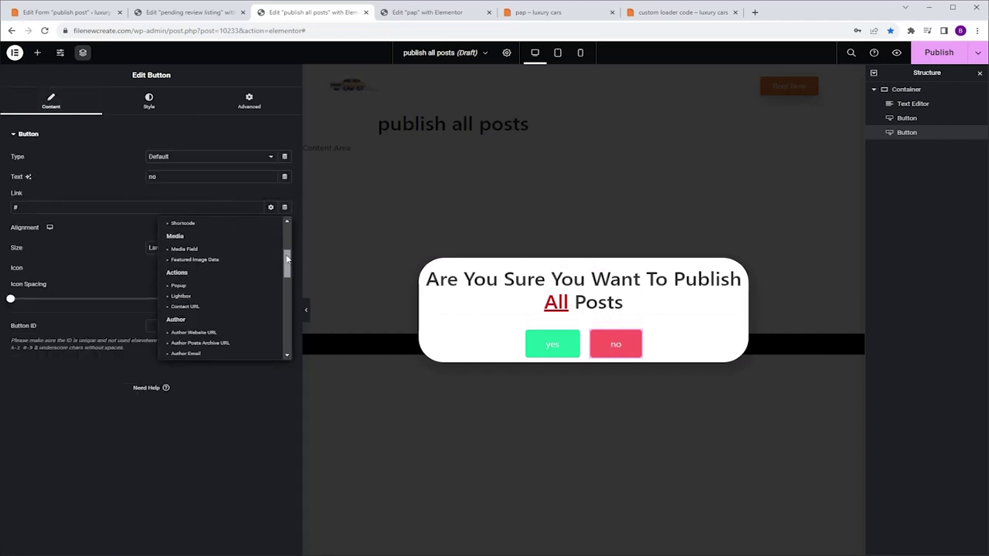
left_click(180, 272)
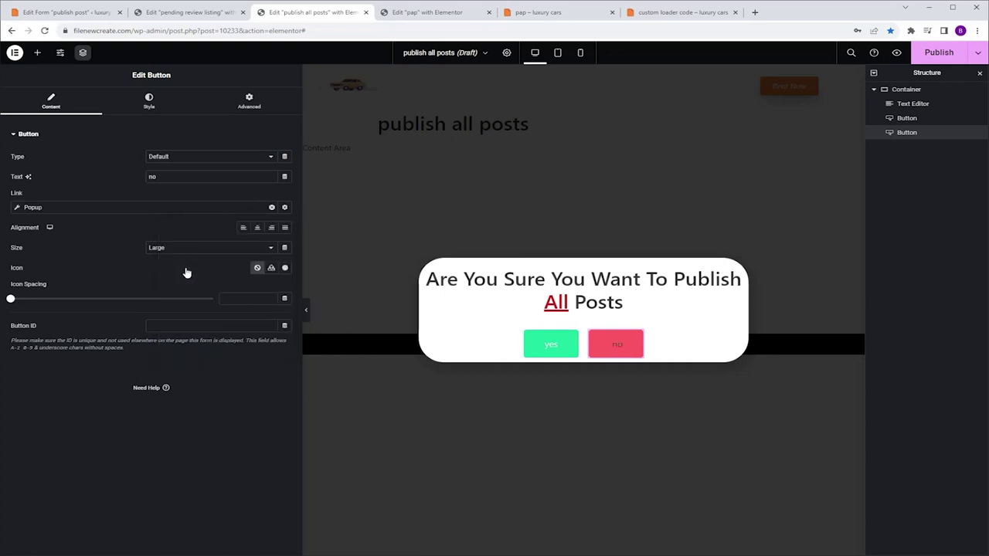
left_click(17, 207)
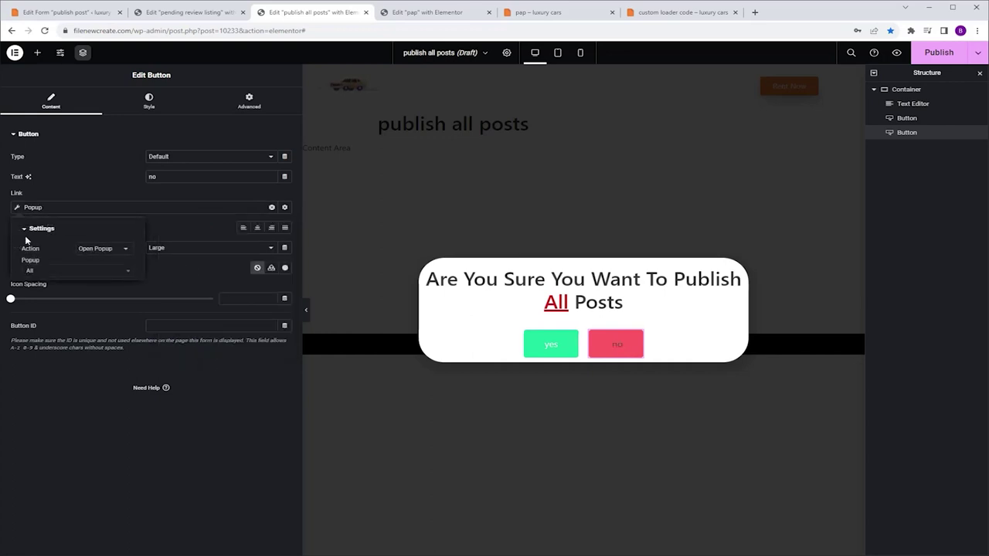
left_click(104, 248)
left_click(96, 267)
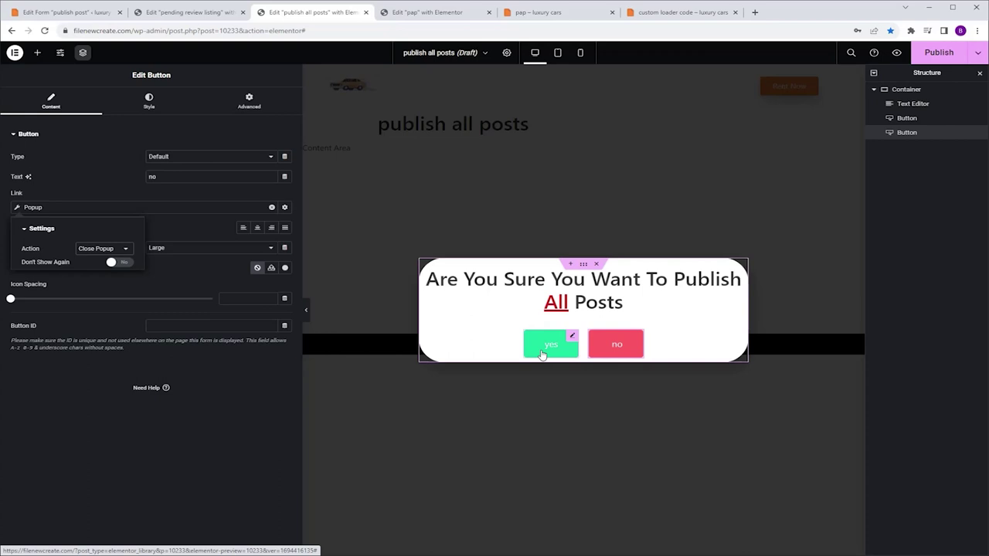
Copy the button CSS class publish-all-posts from the custom code page and add it to the yes button's CSS classes.
left_click(683, 12)
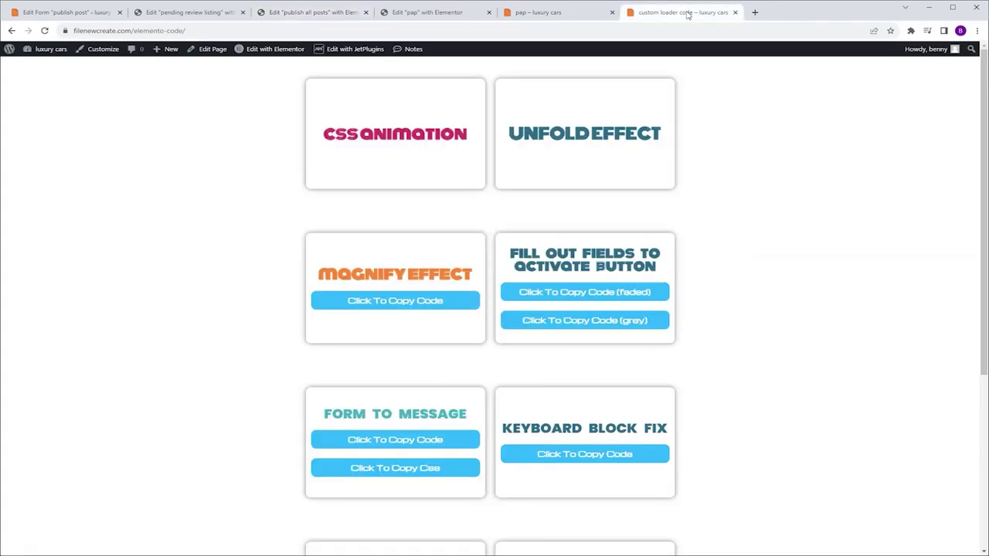
scroll(709, 103, "down", 3)
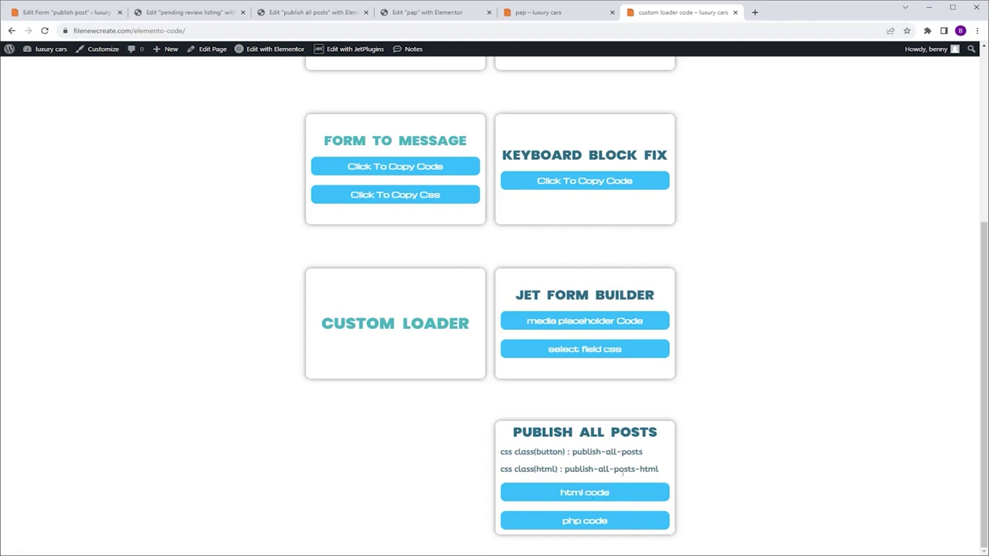
left_click_drag(647, 454, 572, 453)
key("ctrl+c")
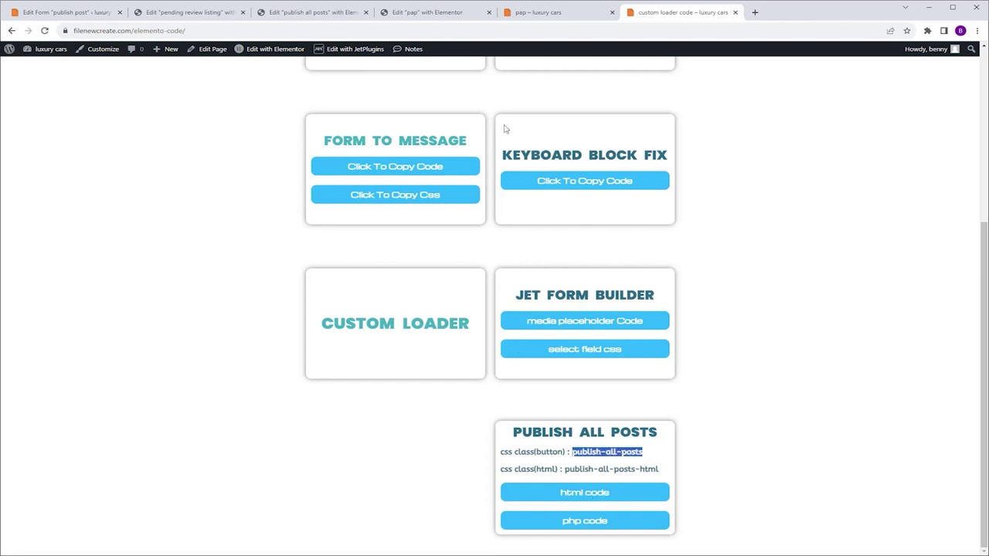
left_click(309, 13)
left_click(570, 339)
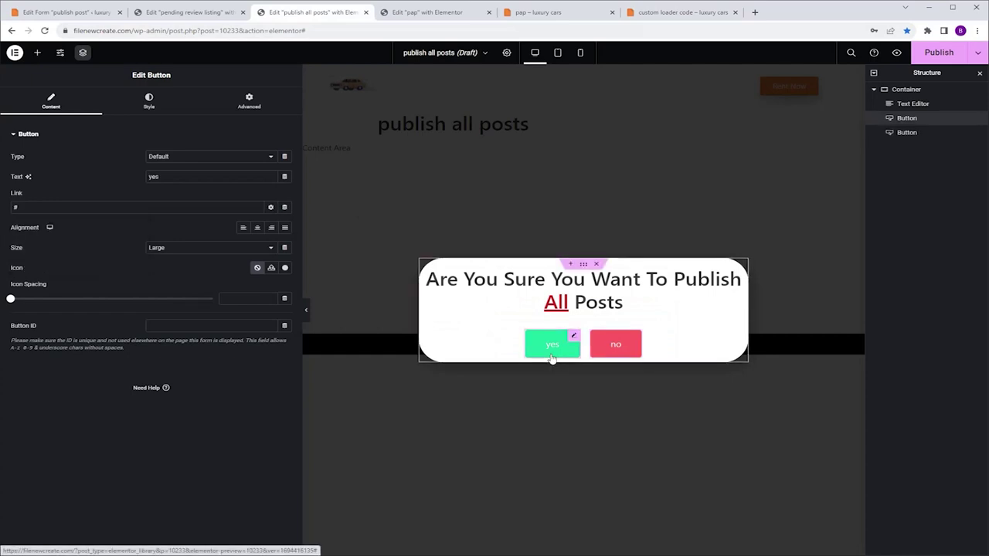
left_click(249, 109)
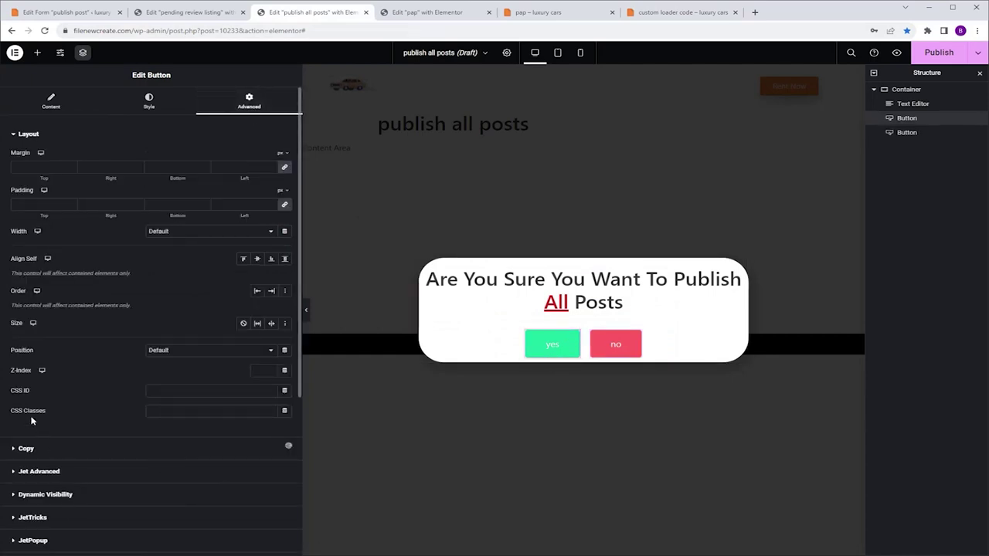
key("ctrl+v")
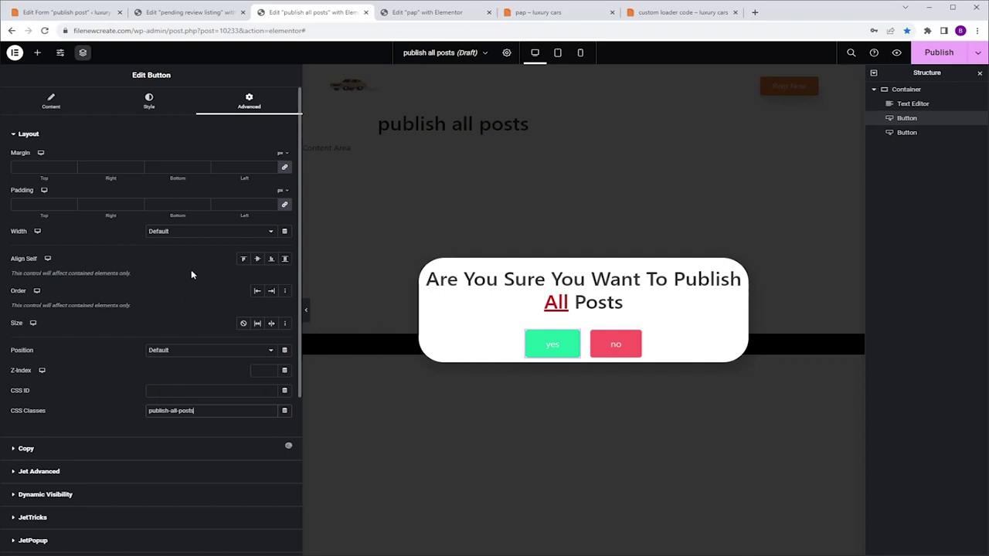
Add an HTML widget after the yes button and give it the CSS class publish-all-posts-html copied from the custom code page.
left_click(37, 53)
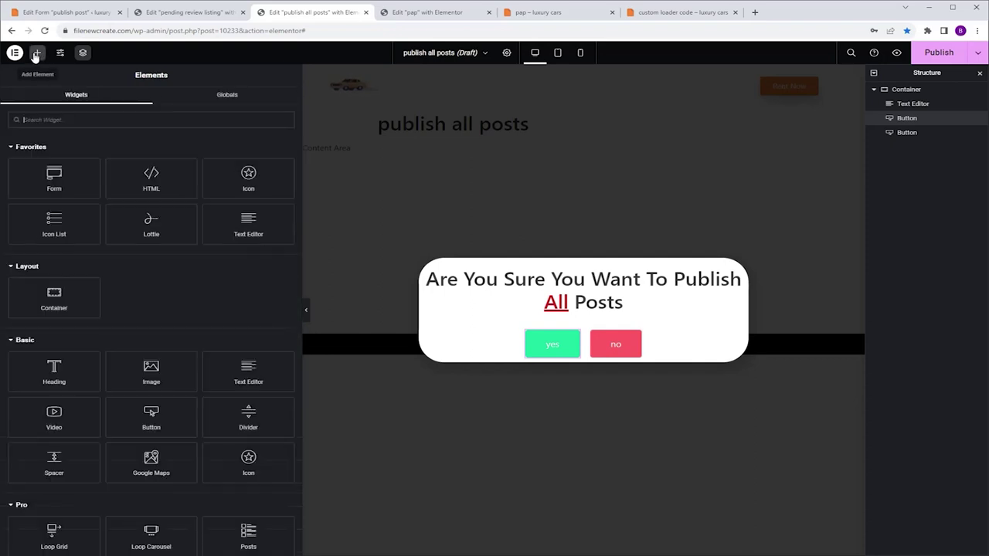
left_click(146, 178)
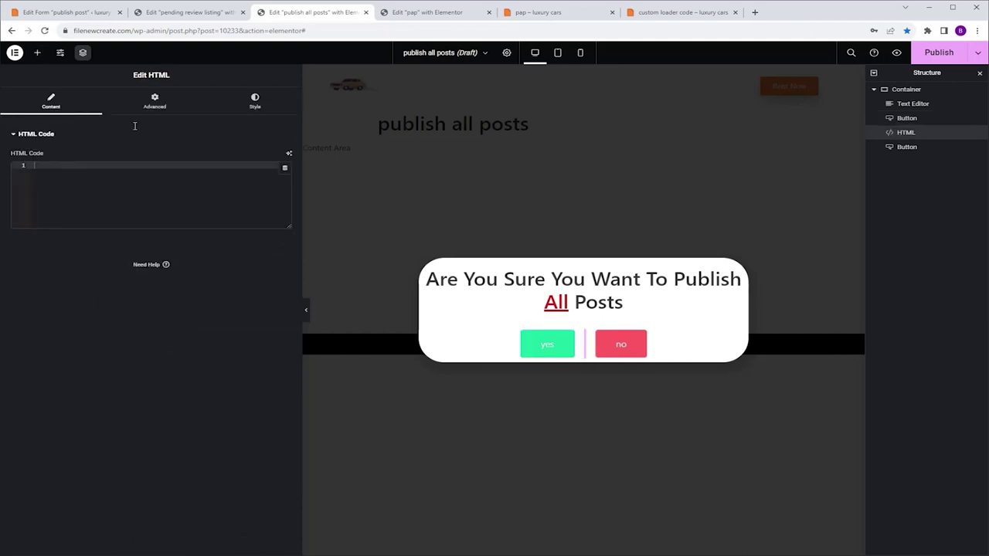
left_click(684, 12)
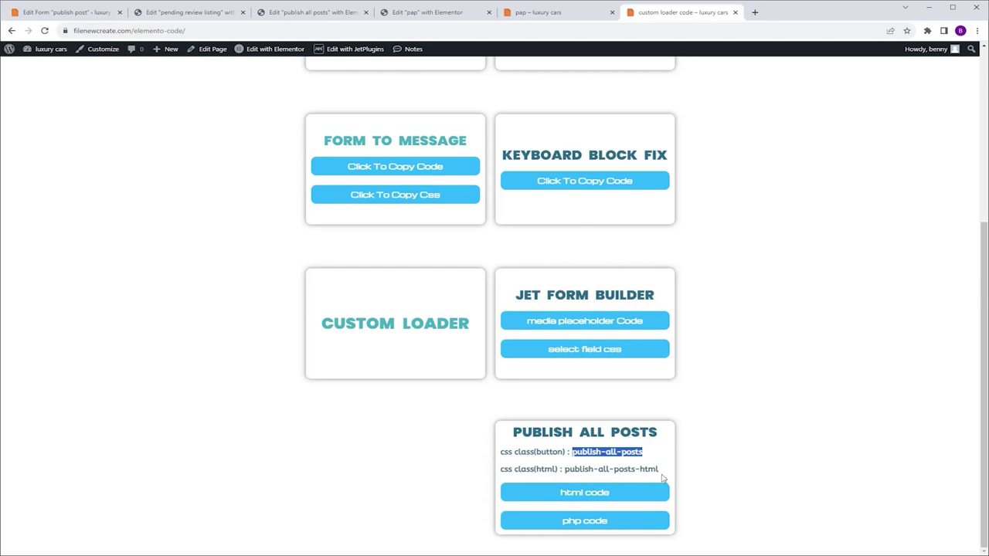
left_click_drag(662, 473, 567, 479)
key("ctrl+c")
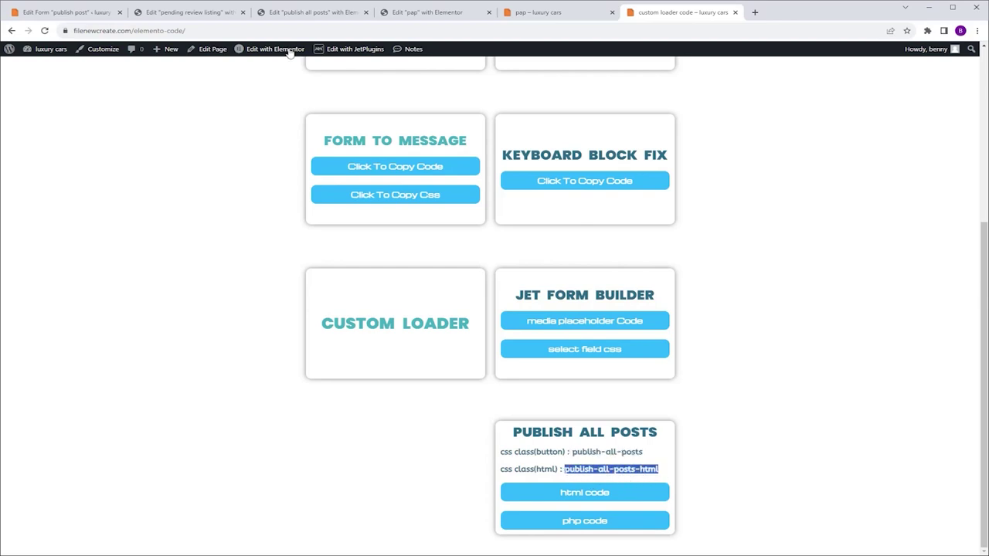
left_click(305, 13)
left_click(153, 102)
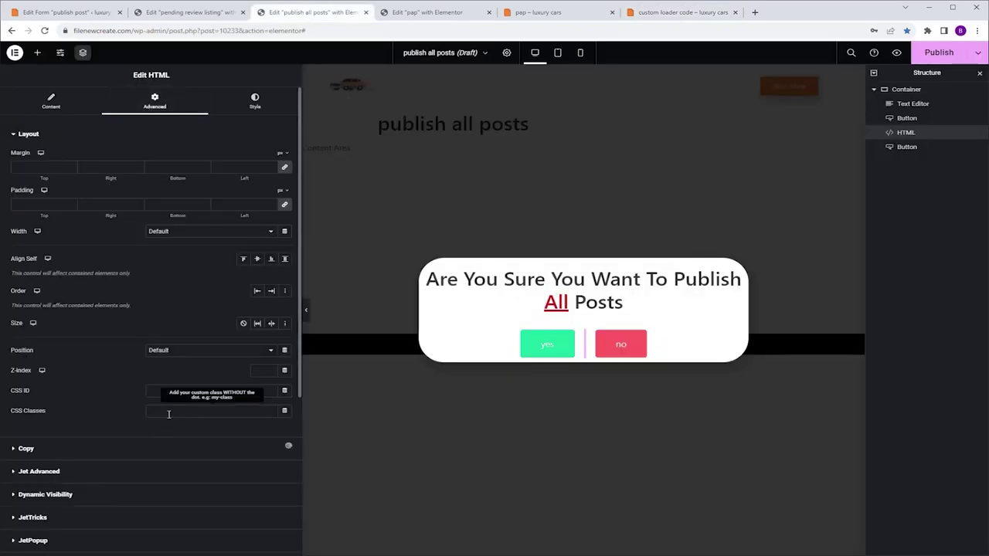
key("ctrl+v")
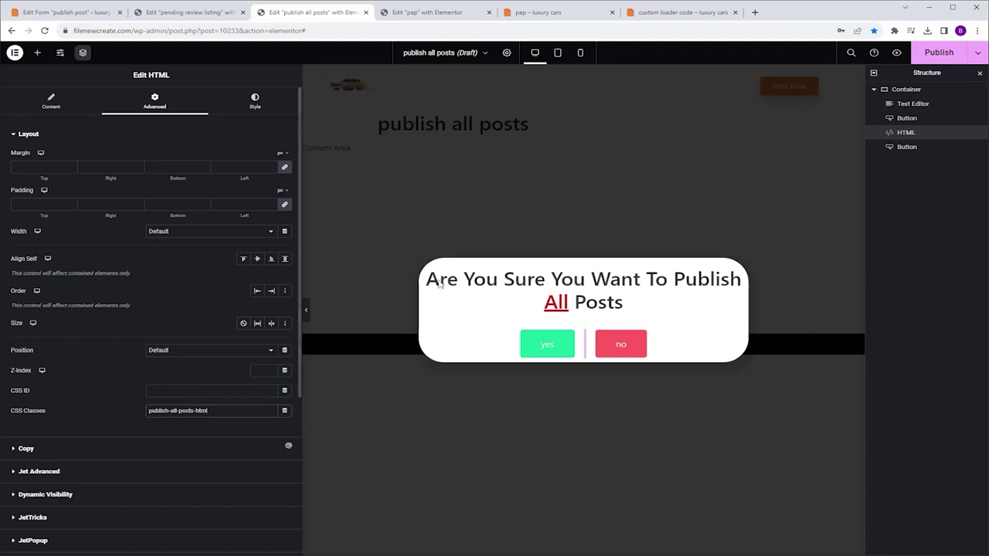
Copy the Publish All Posts HTML code from the custom code page and paste it into the HTML widget.
left_click(683, 12)
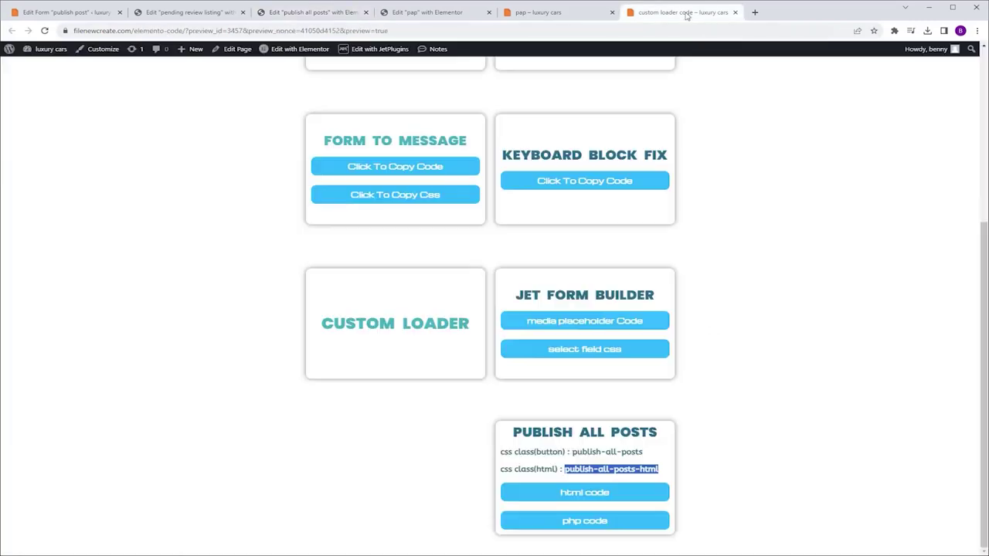
left_click(595, 495)
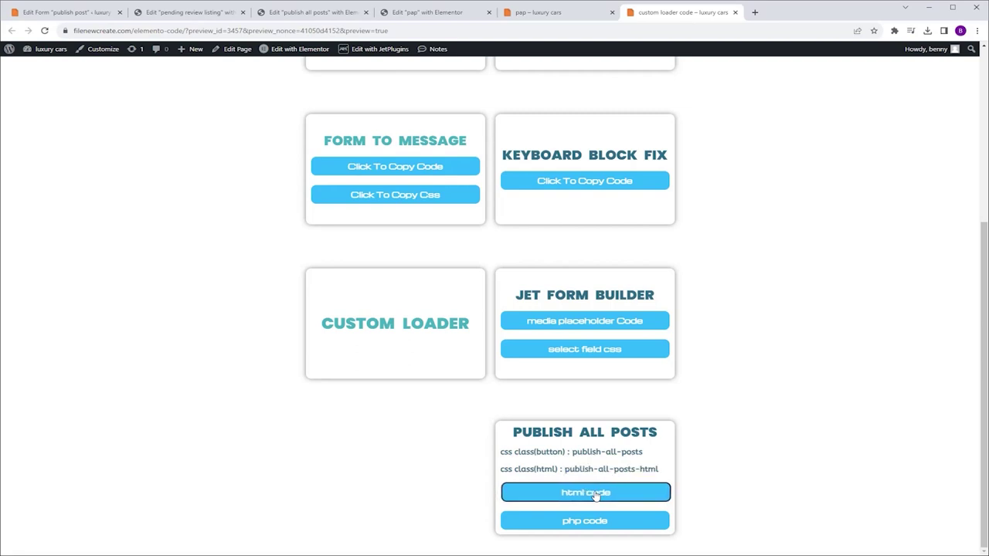
left_click(313, 12)
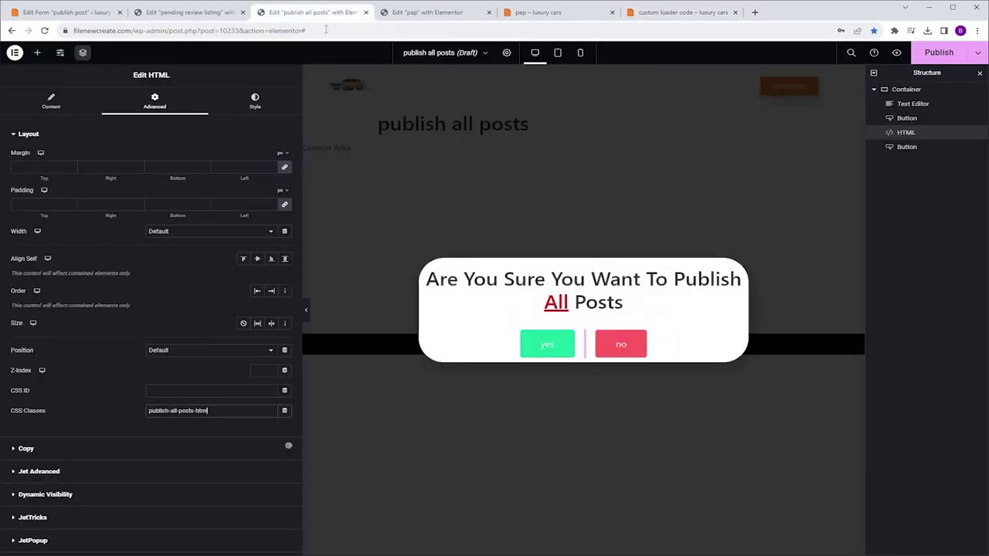
left_click(51, 103)
left_click(84, 196)
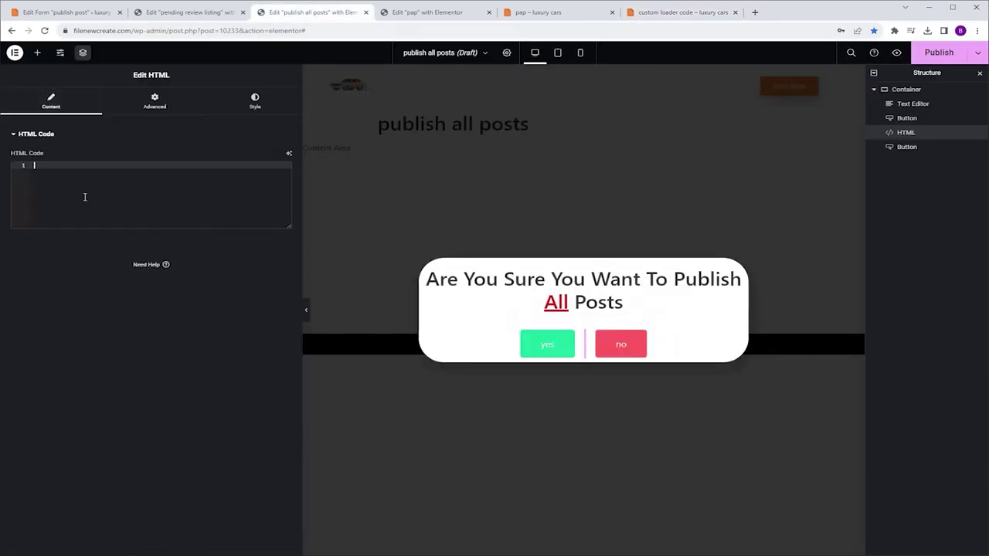
type("<form method=\"POST\">     <button type=\"submit\" name=\"publish-posts\" class=\"publish-posts\" style=\"display: none;\">Publish All Pending Posts</button> </form>")
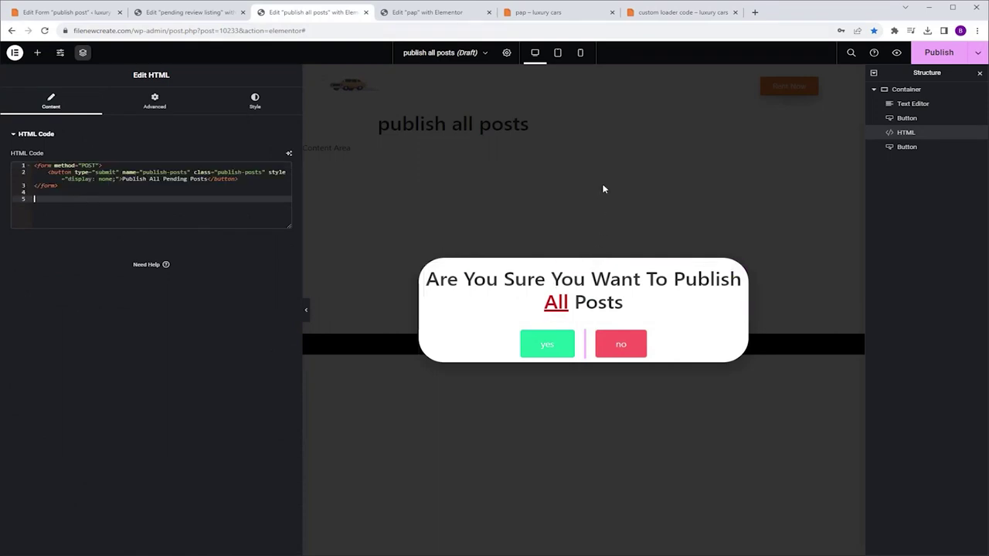
Copy the Publish All Posts PHP code, leave the publish post form editor and open a new blank snippet in the WordPress admin.
left_click(683, 12)
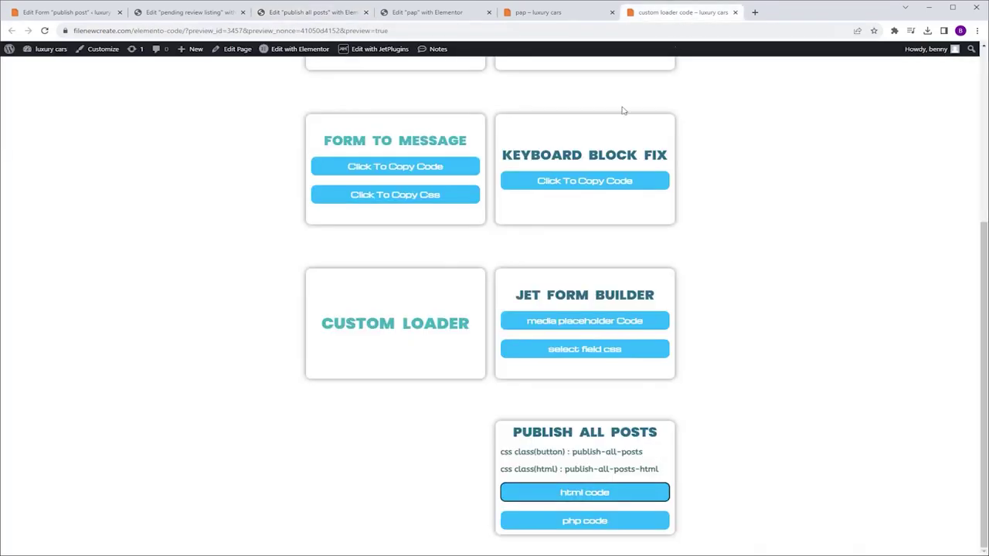
left_click(578, 523)
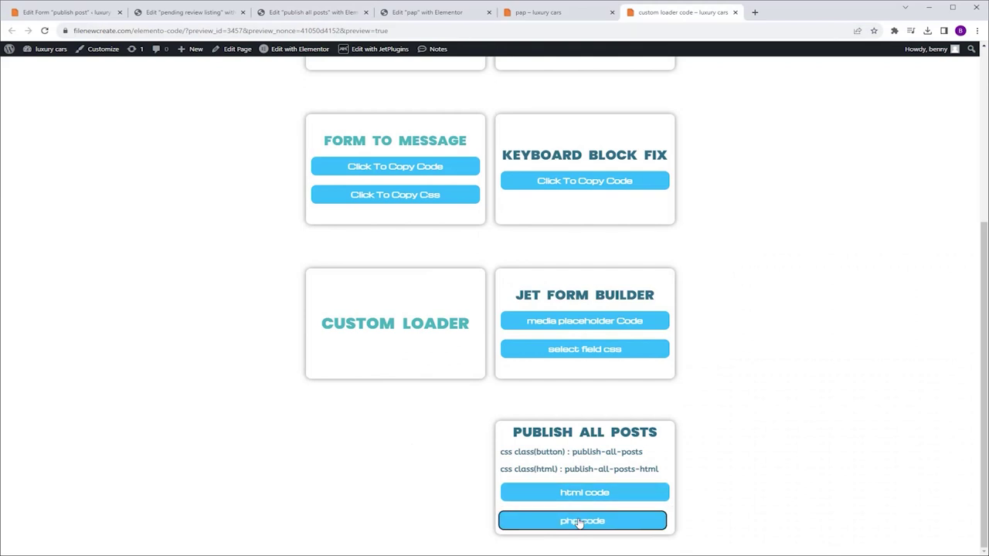
left_click(78, 13)
key("F5")
left_click(540, 102)
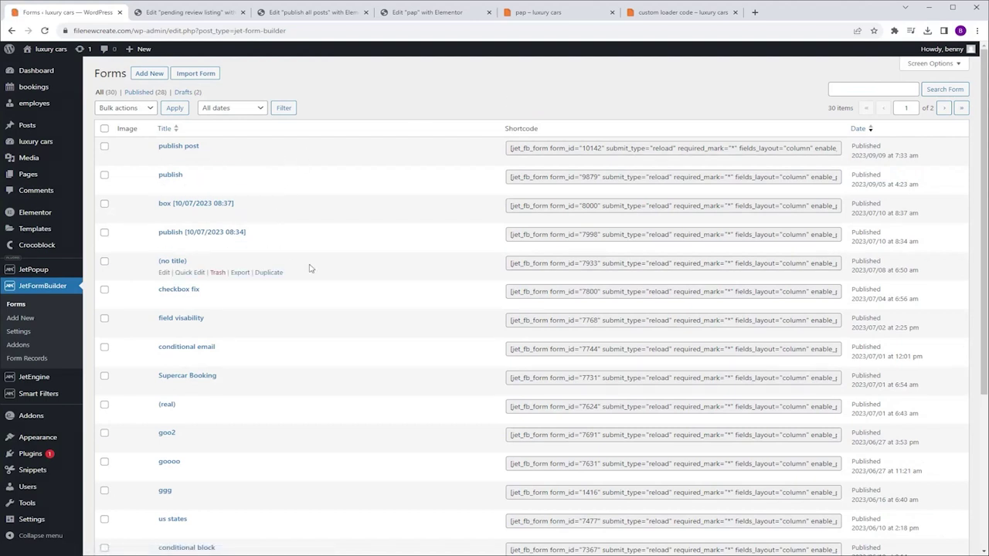
mouse_move(35, 469)
left_click(108, 486)
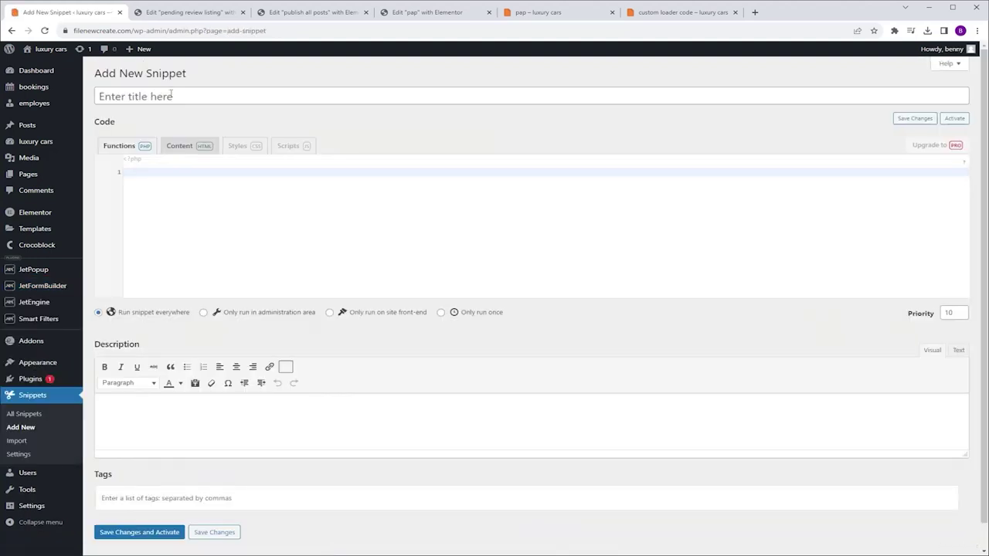
Title the new snippet "publish all posts" and paste the copied PHP code into its functions editor.
left_click(187, 95)
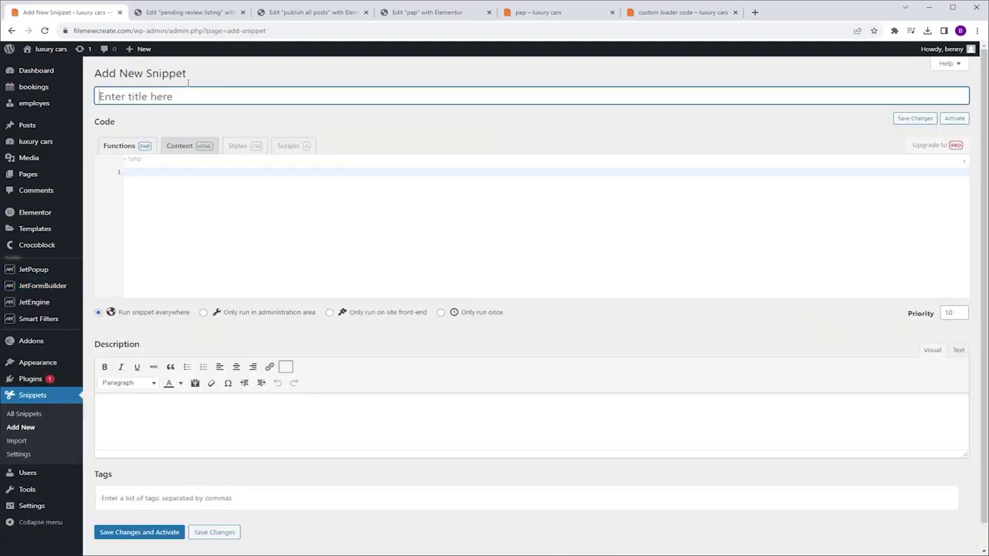
type("publish all posts")
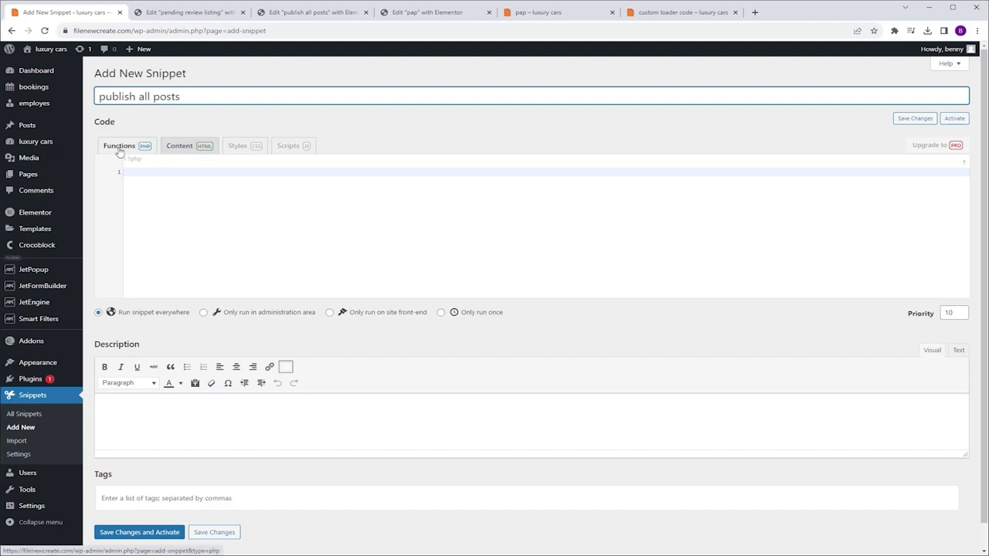
left_click(155, 174)
key("ctrl+v")
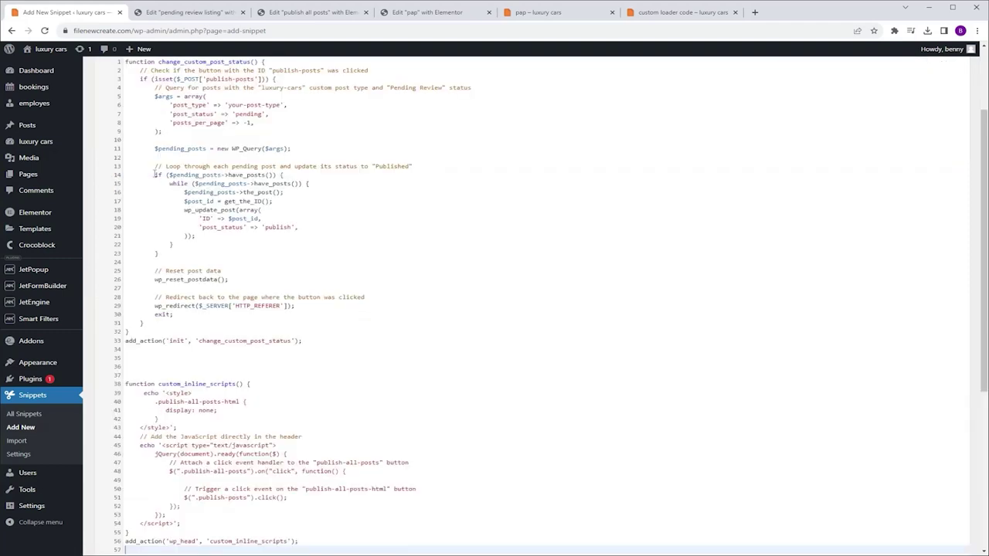
scroll(458, 226, "up", 2)
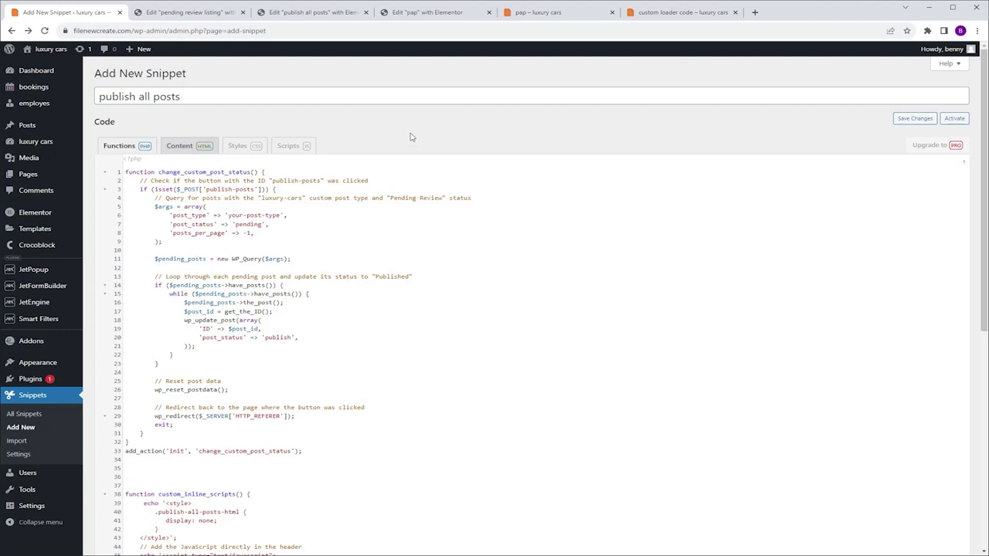
Open the JetEngine post types in a separate browser tab and copy the slug of the luxury cars post type.
mouse_move(70, 304)
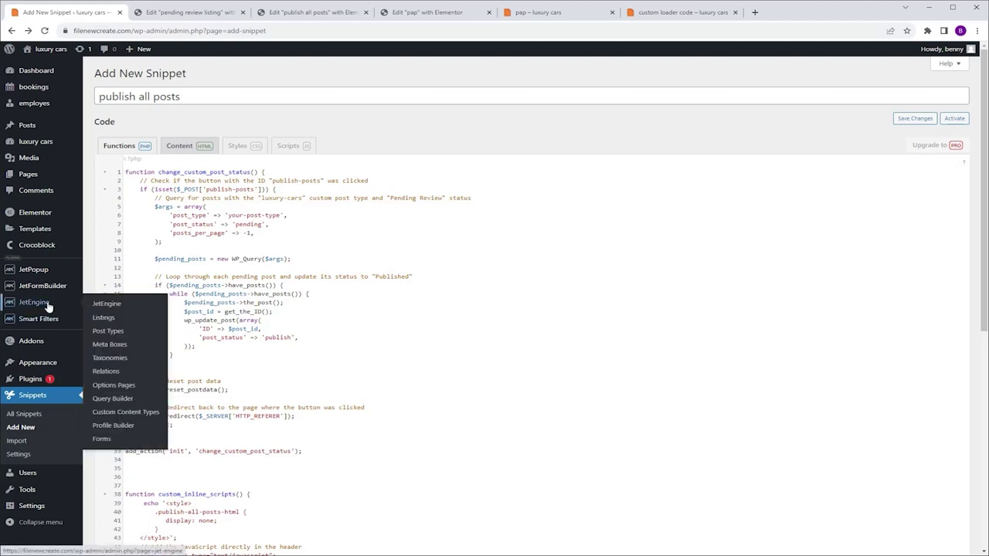
middle_click(116, 332)
left_click(189, 13)
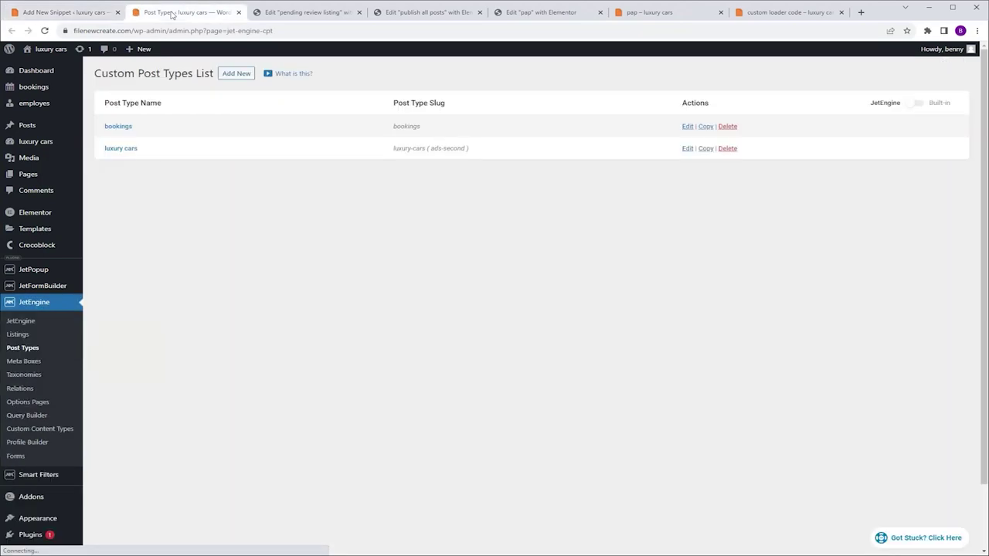
left_click(121, 149)
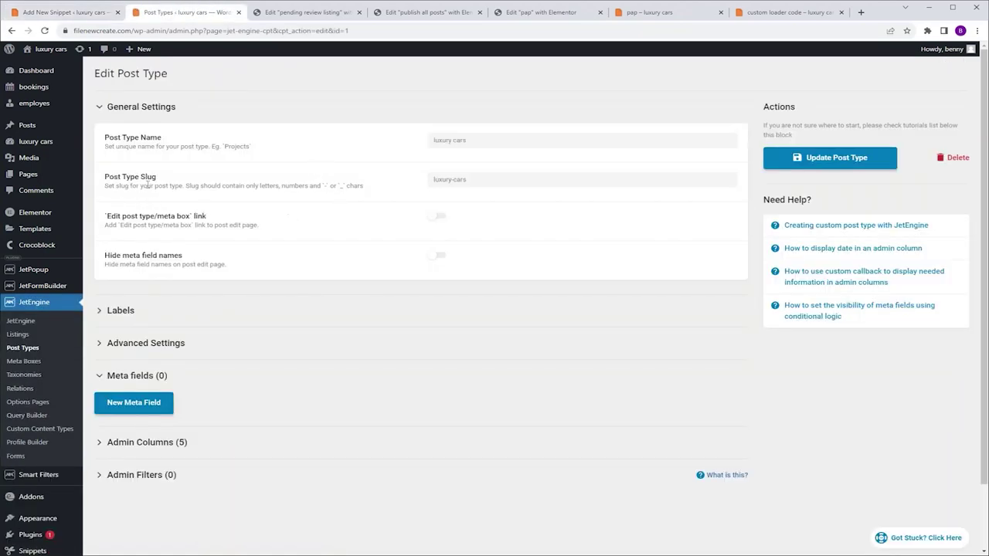
left_click_drag(471, 185, 417, 185)
key("ctrl+c")
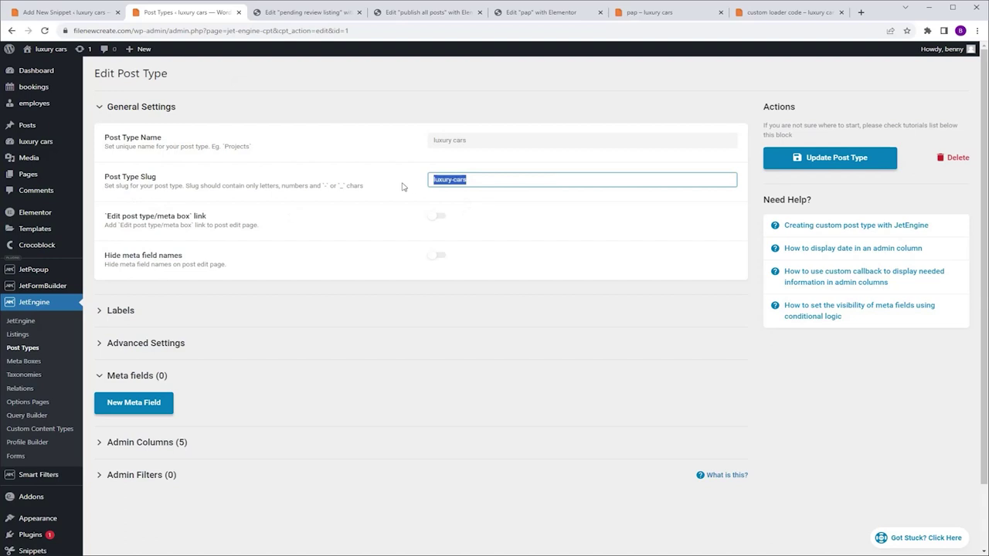
Replace the your-post-type placeholder in the snippet with luxury-cars, and save and activate the snippet.
left_click(69, 15)
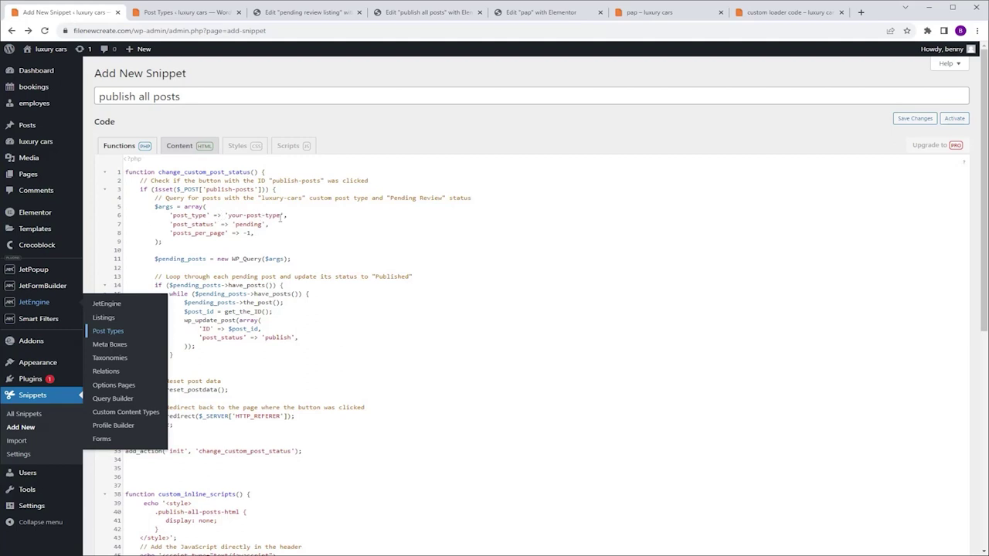
left_click_drag(280, 218, 230, 220)
key("ctrl+v")
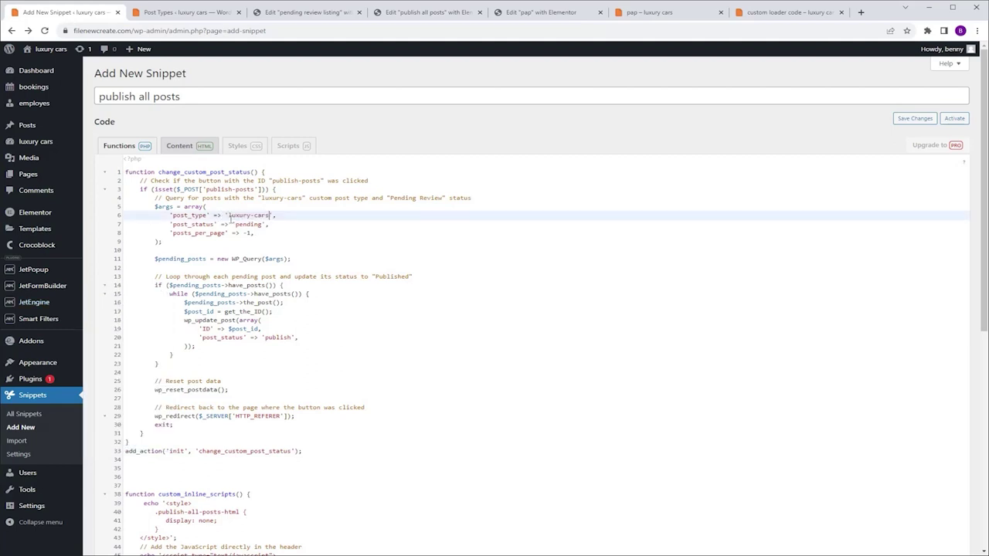
scroll(345, 239, "down", 5)
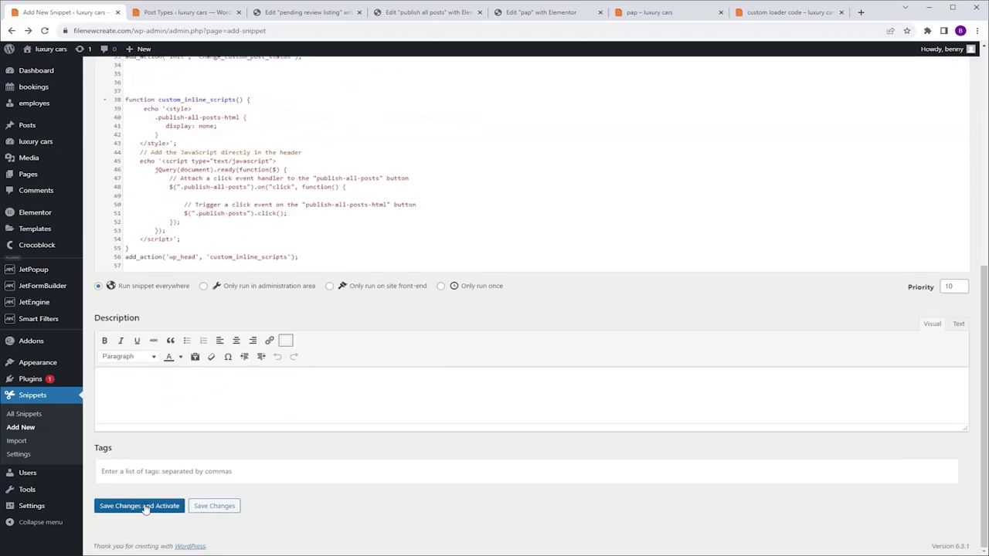
left_click(144, 506)
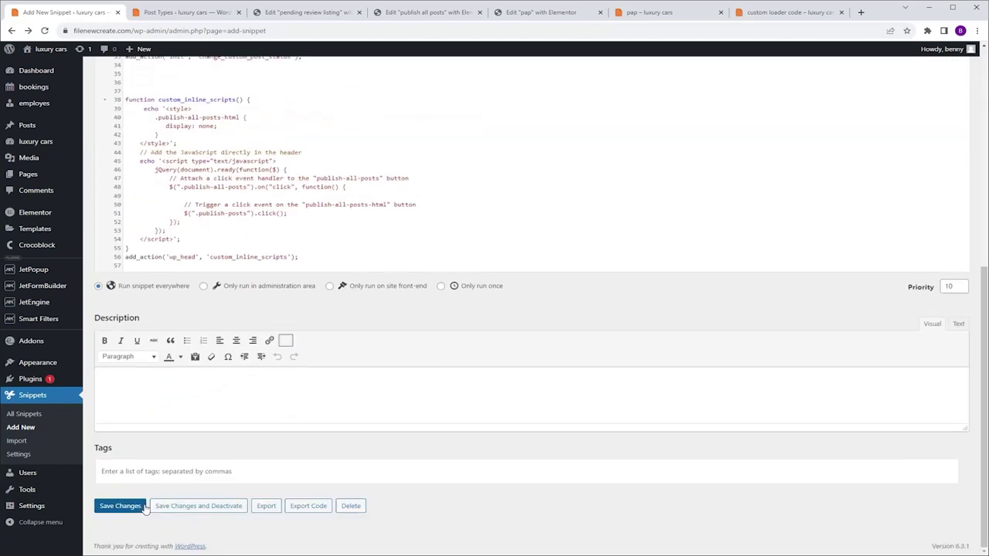
Return to the publish all posts popup in Elementor and publish it, saving and closing its settings without display conditions.
left_click(545, 11)
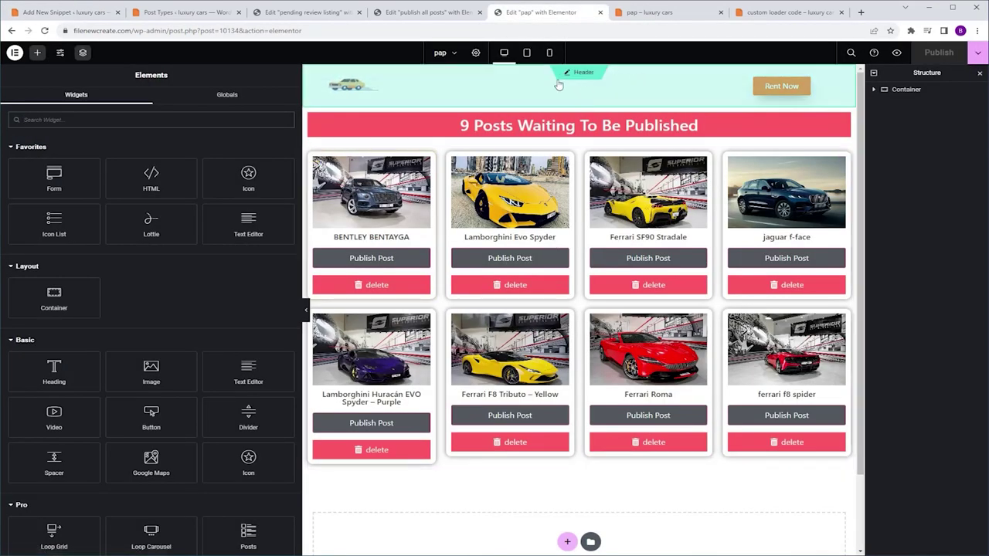
left_click(429, 12)
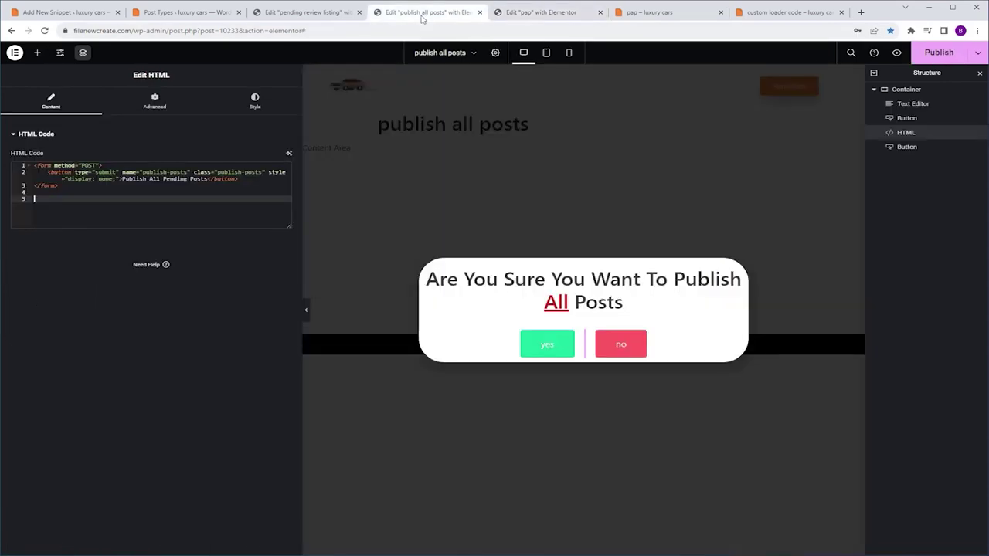
left_click(941, 59)
left_click(728, 490)
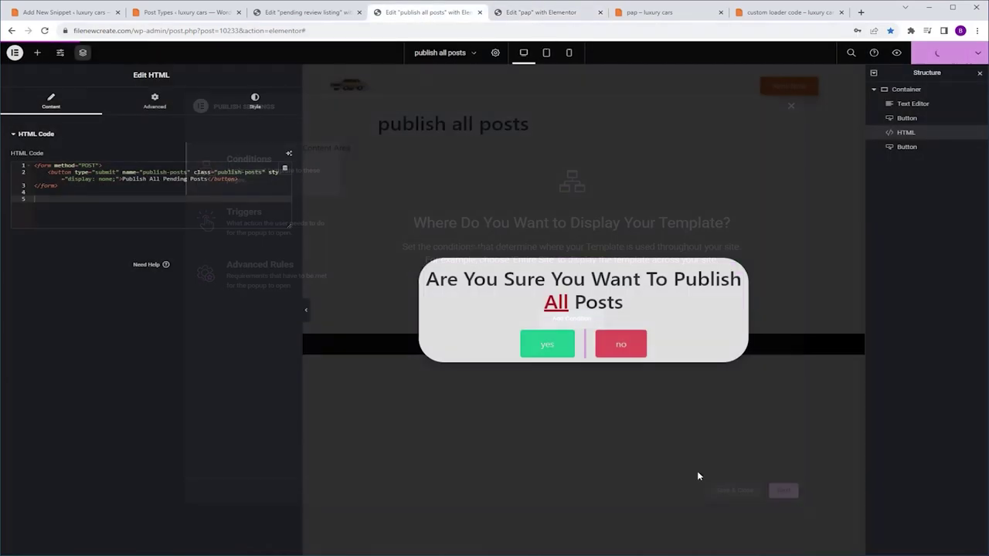
Add a button below the listing grid on the pap page and set its text to "publish all posts".
left_click(532, 22)
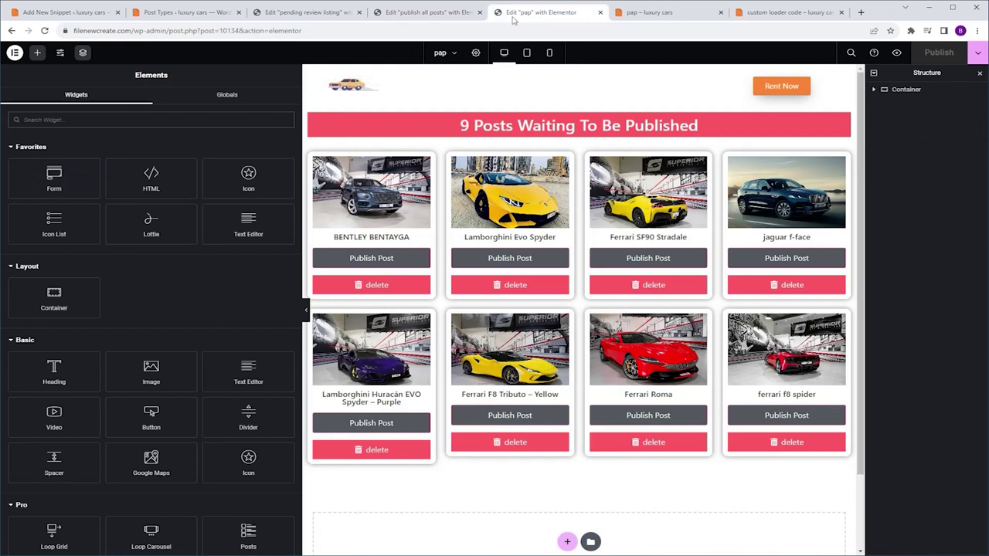
left_click(137, 411)
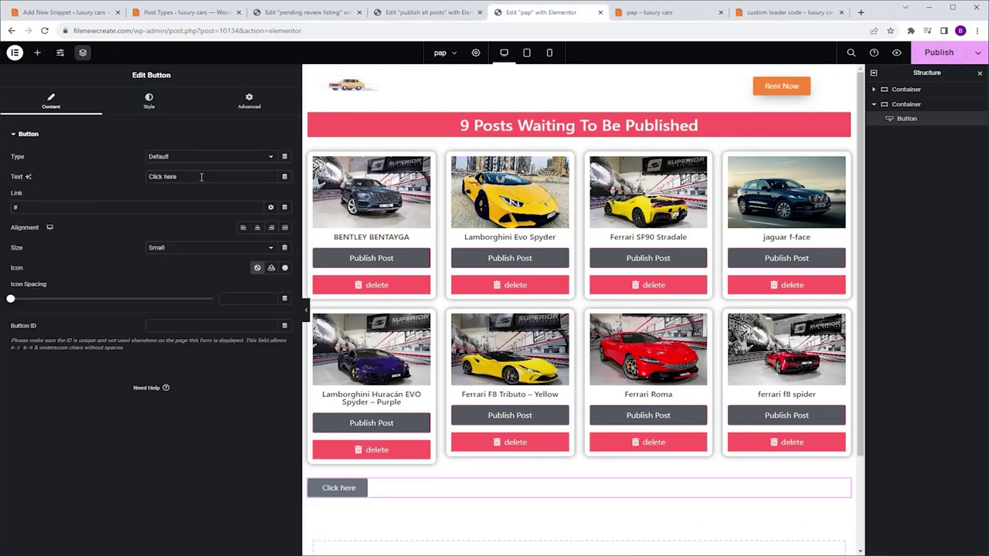
left_click_drag(201, 177, 119, 186)
type("publish all posts")
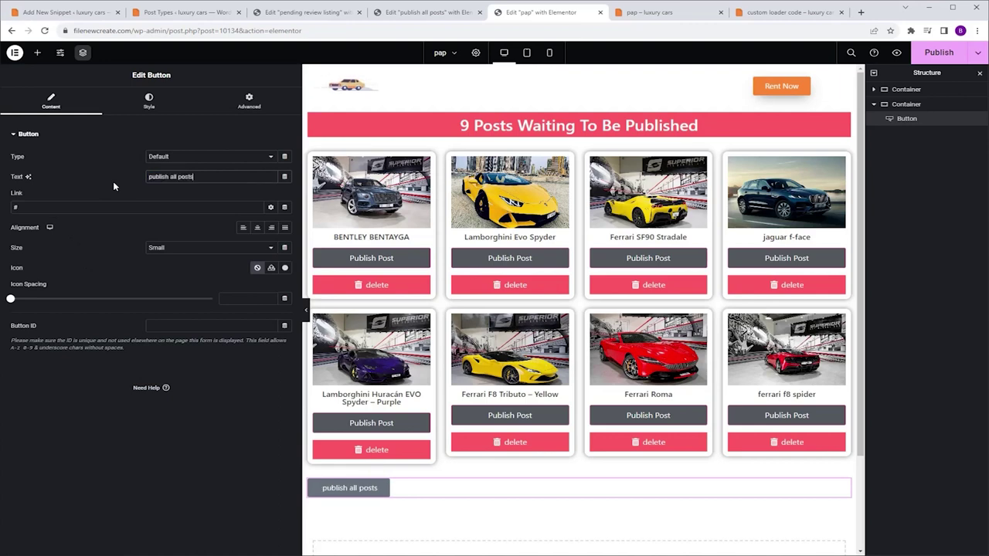
Link the button to the Open Popup action with the publish all posts template and publish the page changes.
left_click(285, 209)
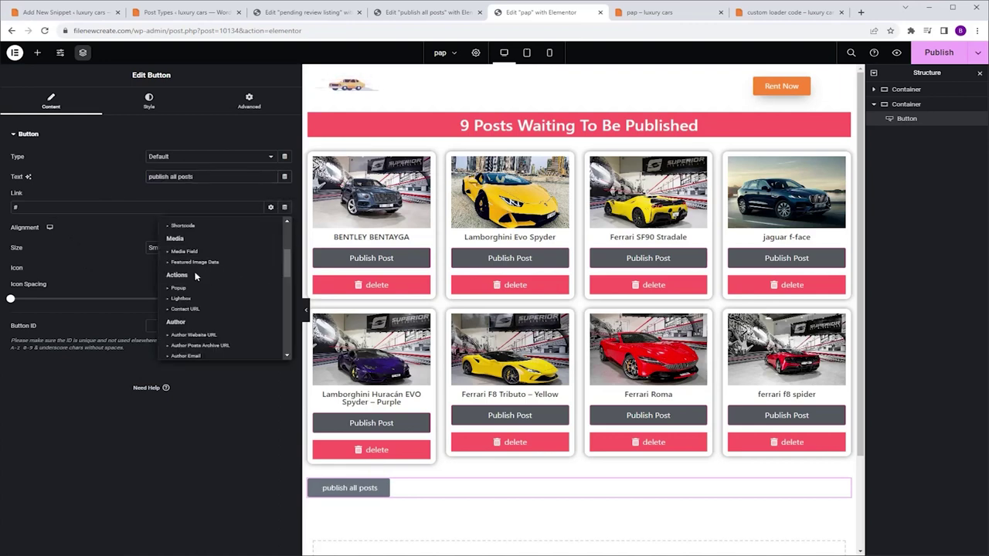
left_click(178, 288)
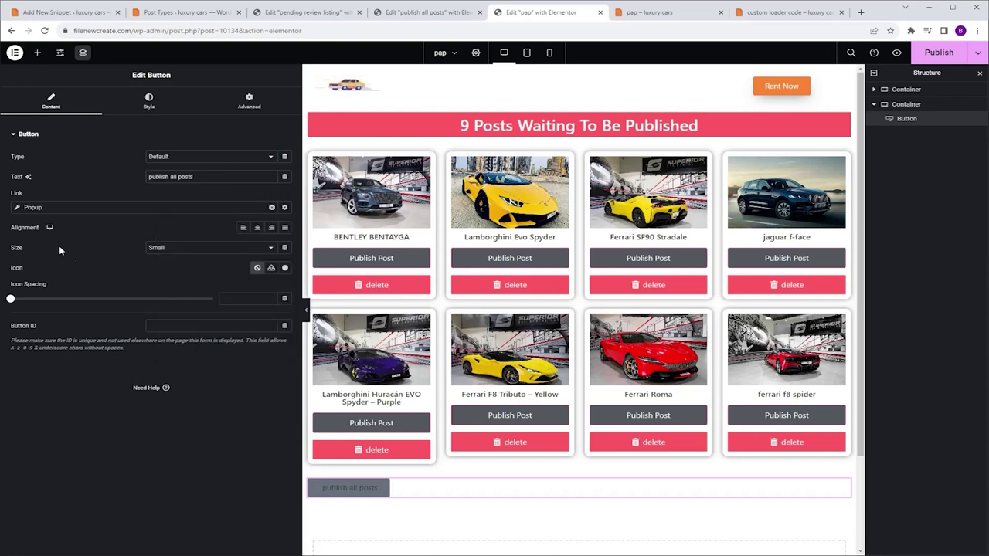
left_click(17, 208)
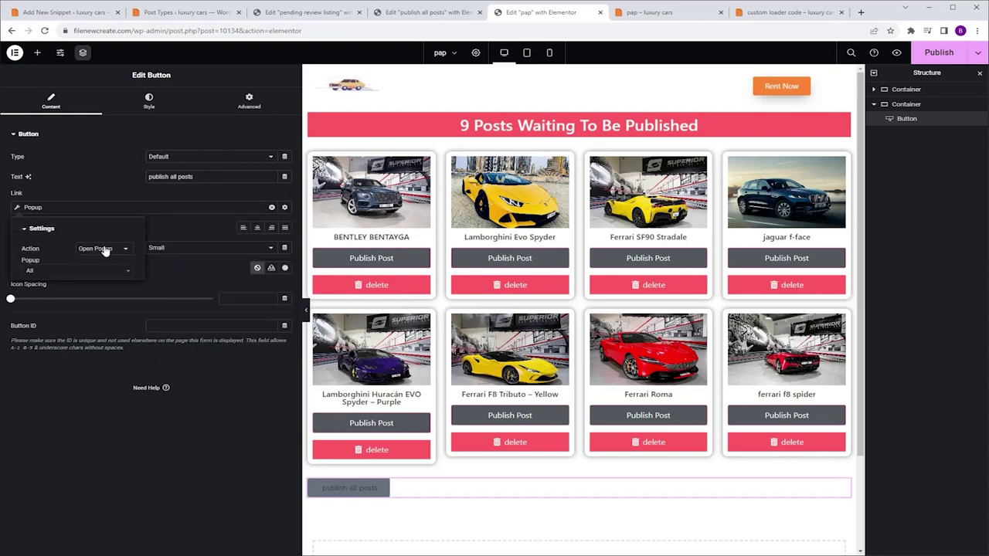
left_click(88, 272)
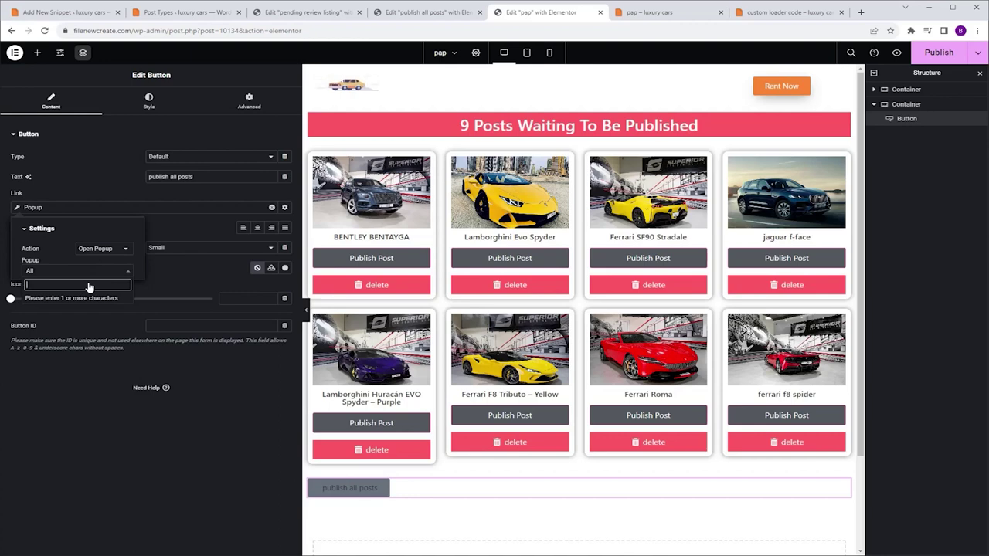
type("publish all posts")
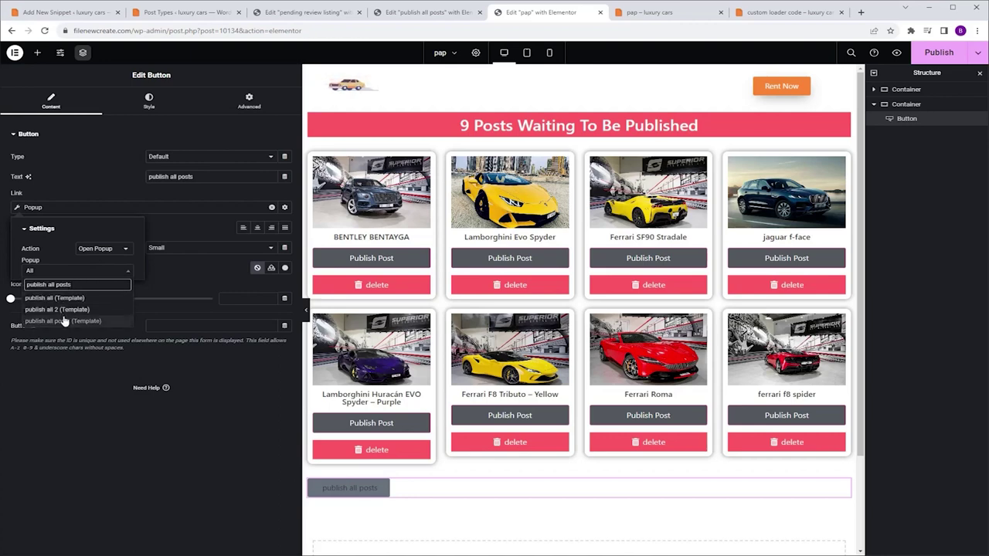
left_click(65, 321)
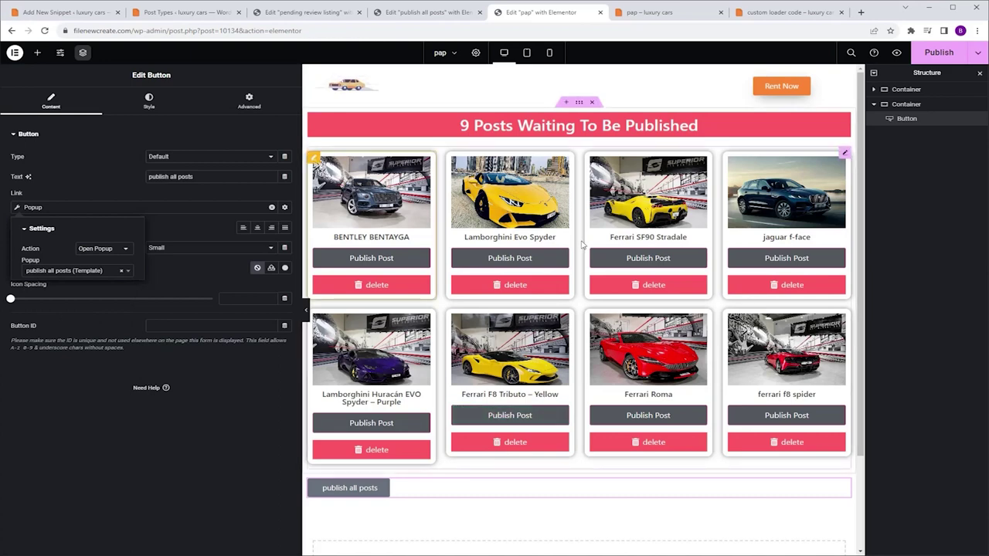
left_click(936, 54)
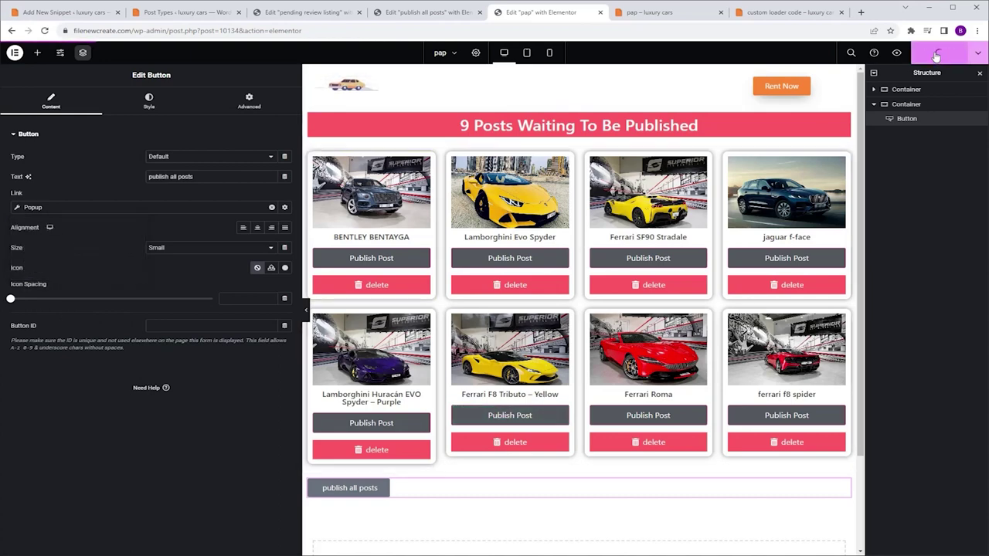
Preview the page, test declining the publish-all popup with no, and reopen it to publish all pending posts with yes.
left_click(897, 54)
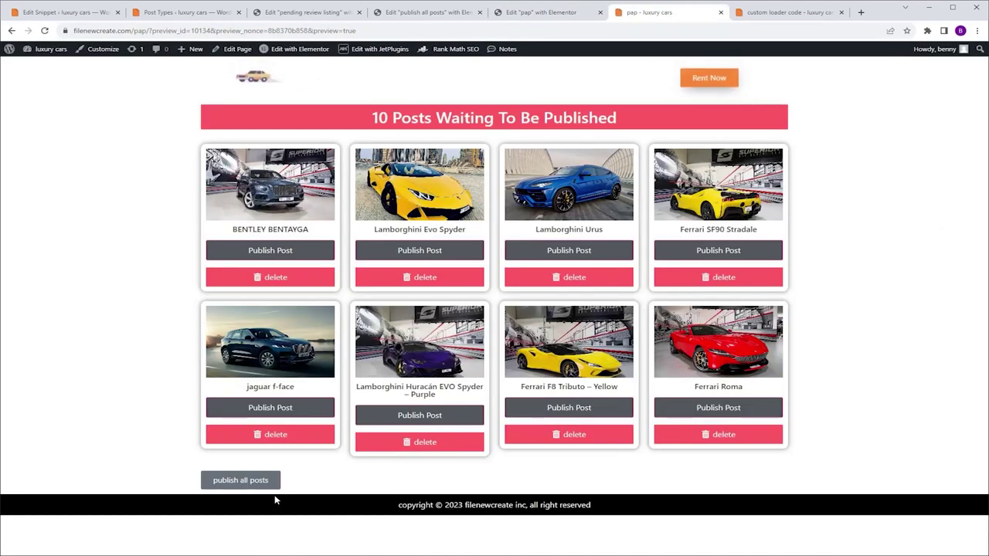
left_click(251, 482)
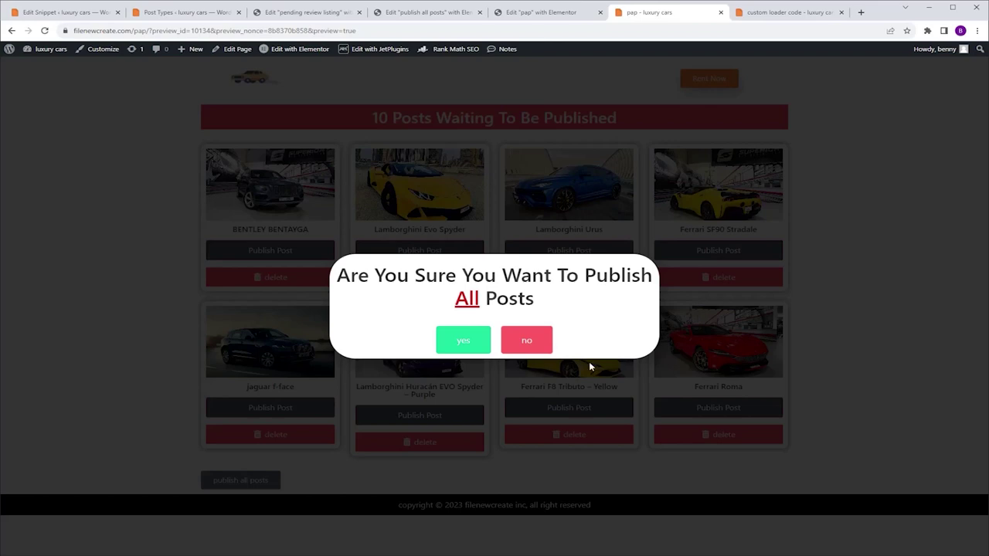
left_click(533, 350)
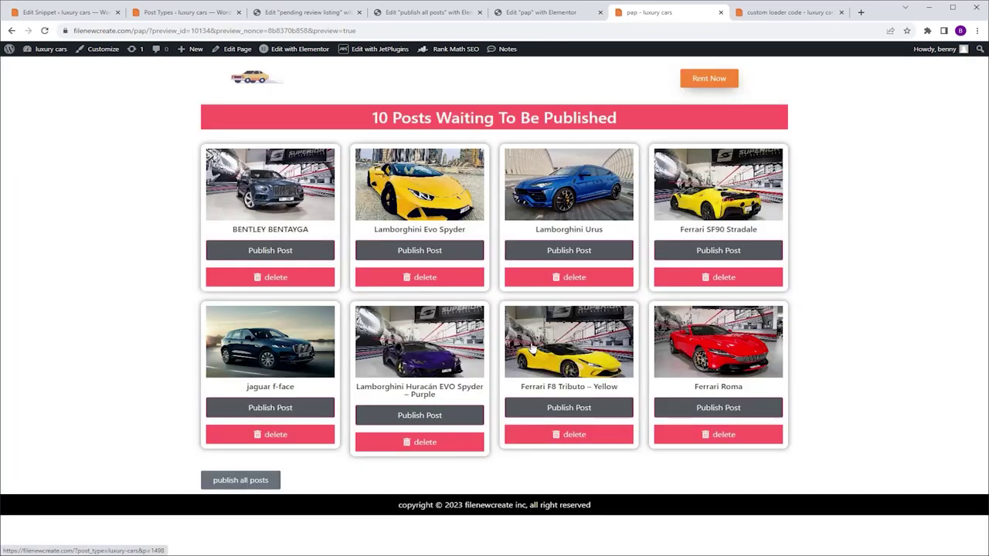
left_click(246, 480)
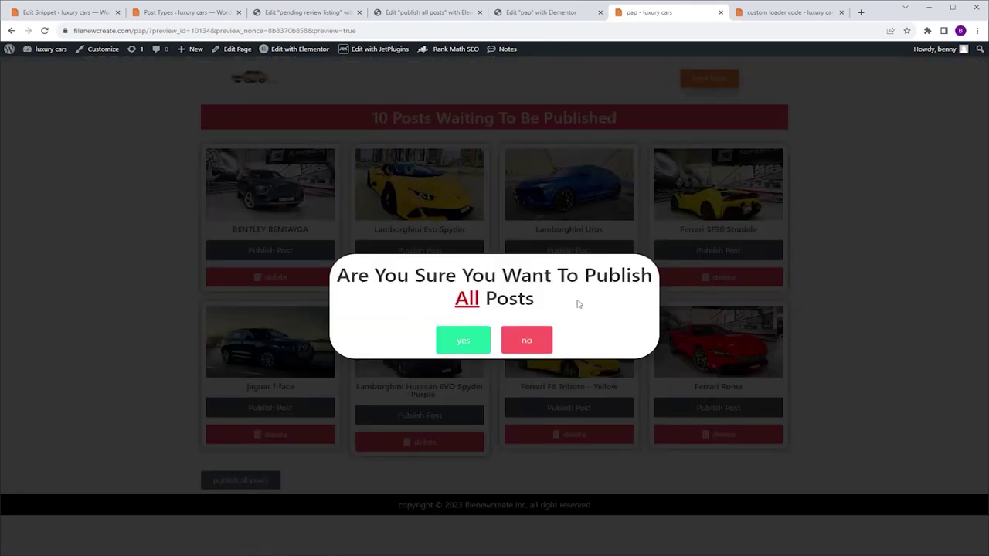
left_click(465, 345)
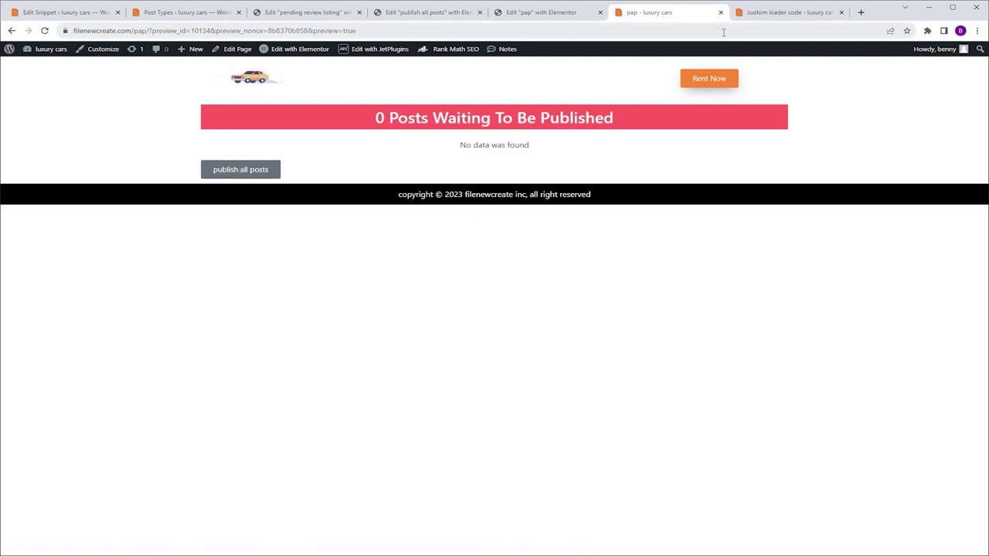
Return to the pap page in Elementor and enable Dynamic Visibility for the publish all posts button.
left_click(545, 12)
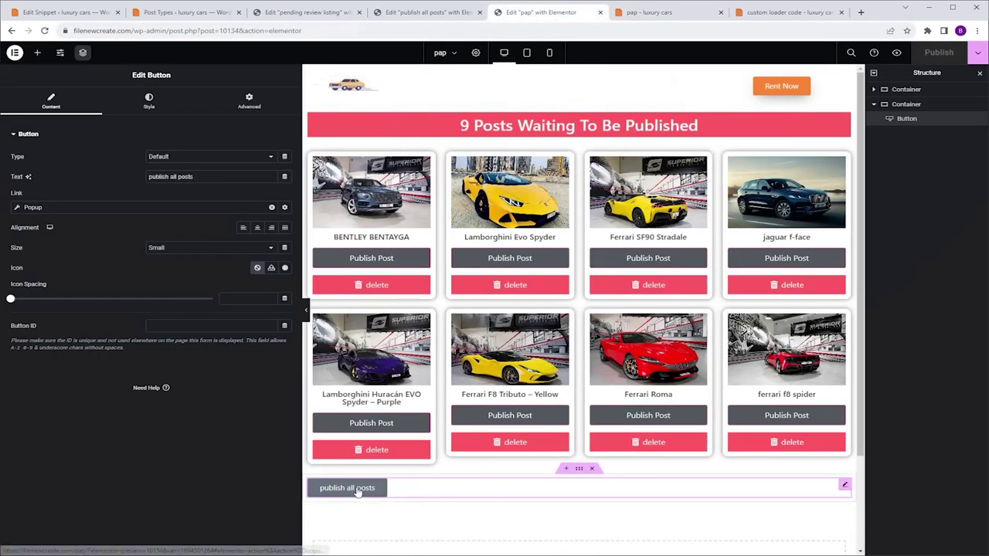
left_click(249, 101)
scroll(234, 255, "down", 2)
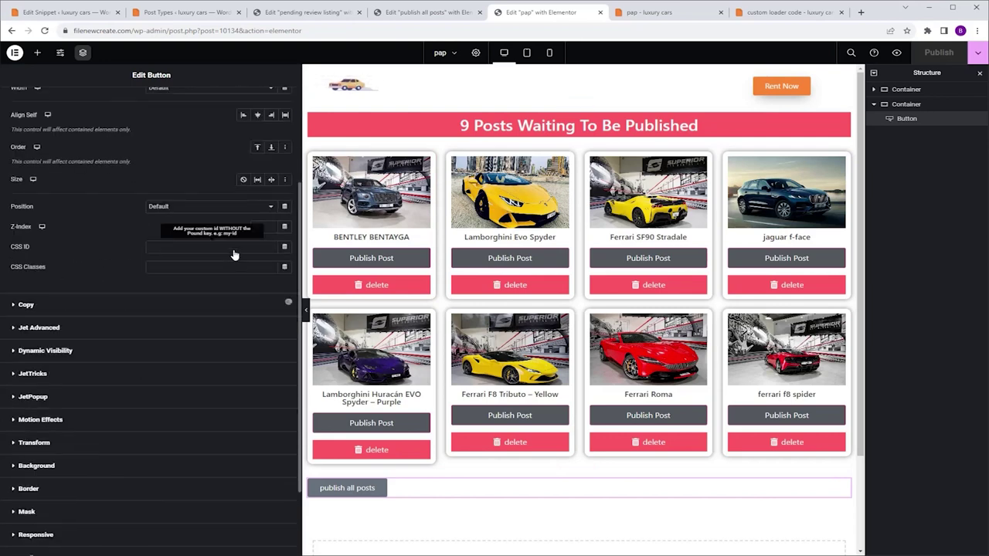
left_click(91, 352)
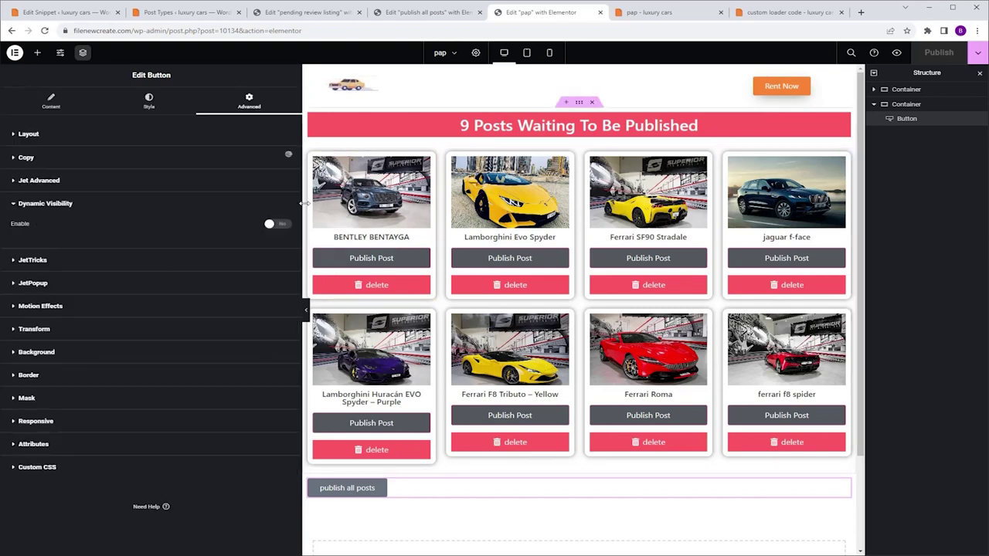
left_click(277, 223)
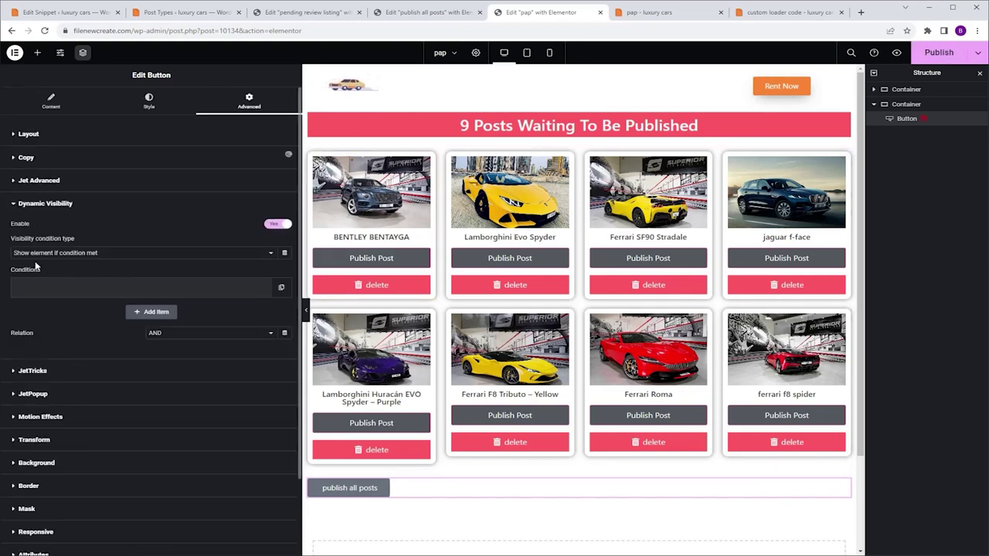
Add the visibility condition Query Has Items for the pending review query, publish the page changes and preview the page.
left_click(72, 291)
left_click(97, 321)
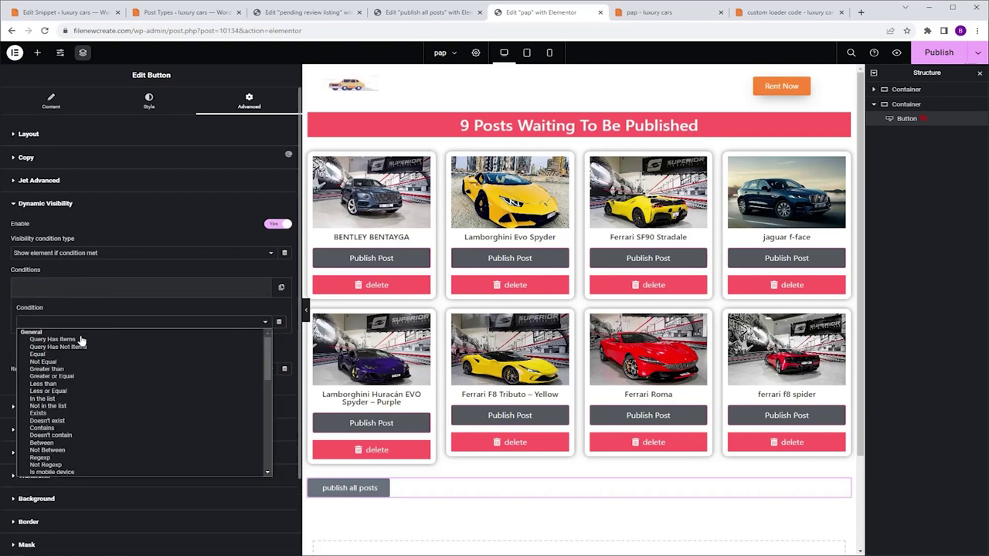
left_click(78, 340)
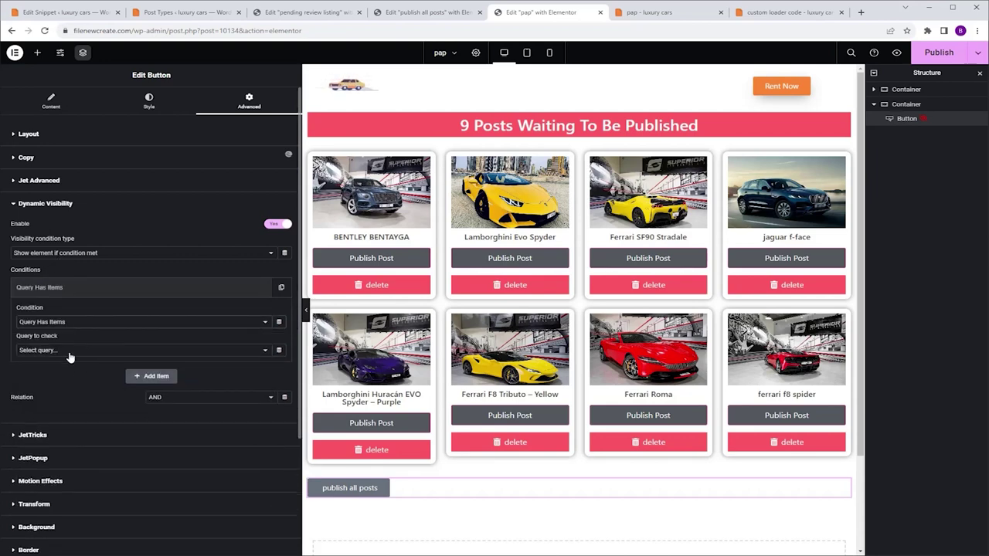
left_click(68, 351)
left_click(72, 411)
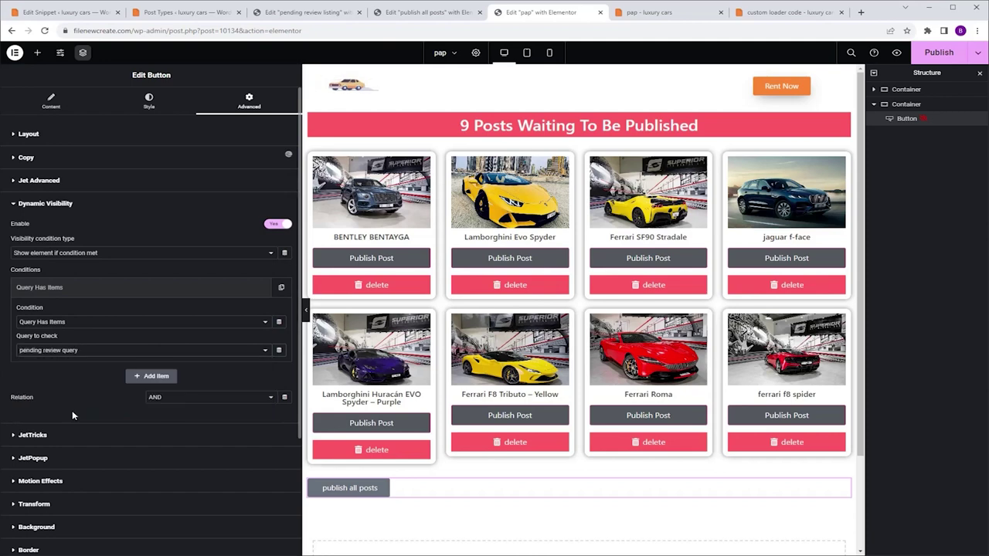
left_click(937, 54)
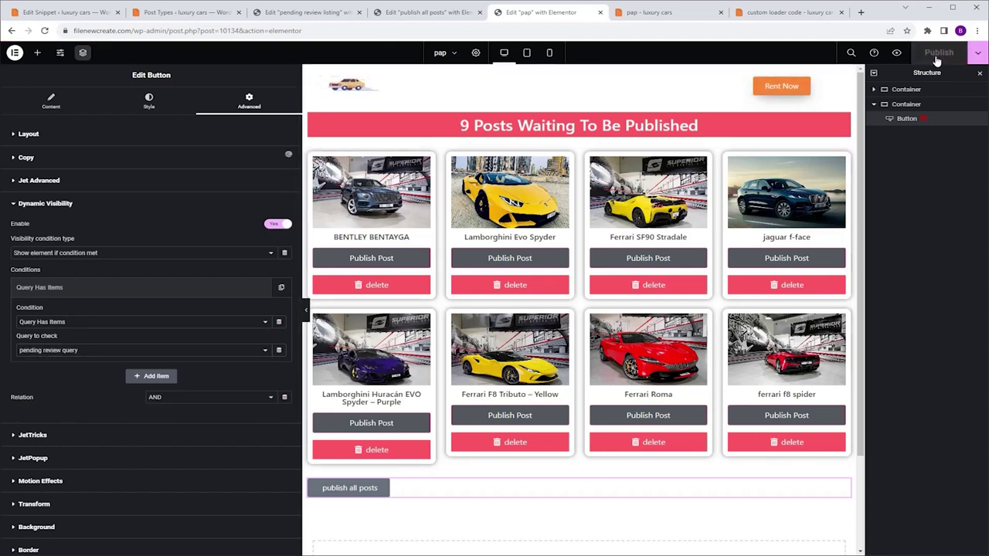
left_click(897, 53)
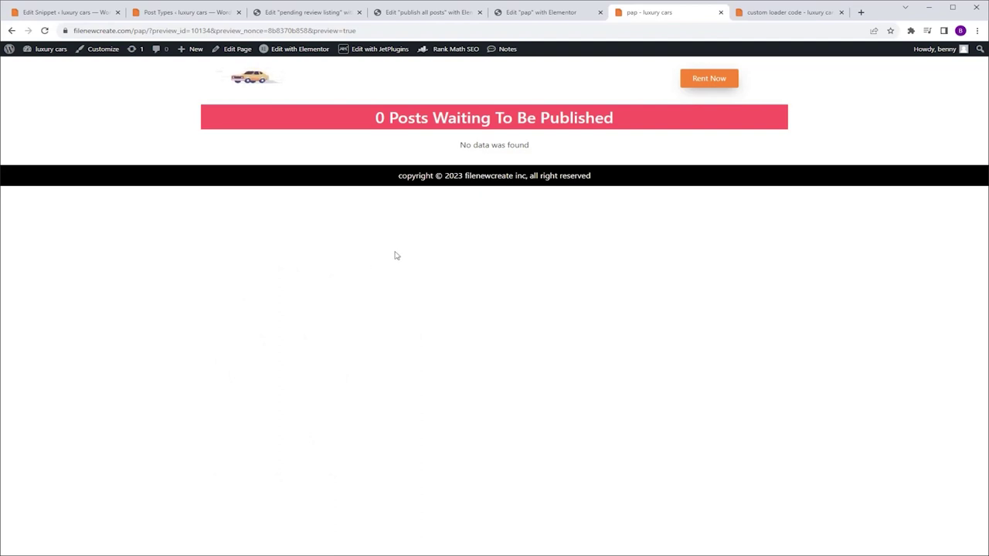
Exit the Elementor editor to WordPress and set the pap page's visibility to Private, confirming the private publication.
left_click(549, 18)
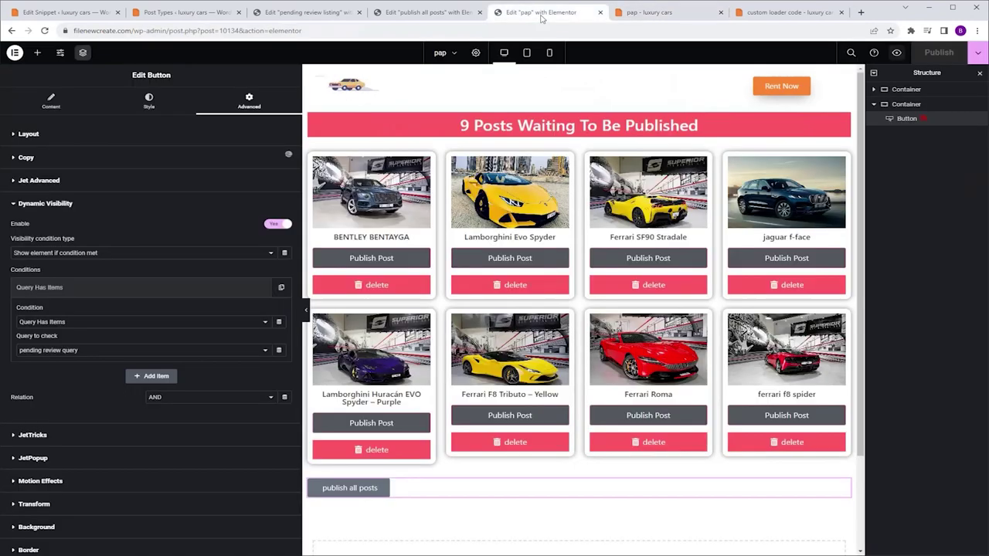
left_click(15, 53)
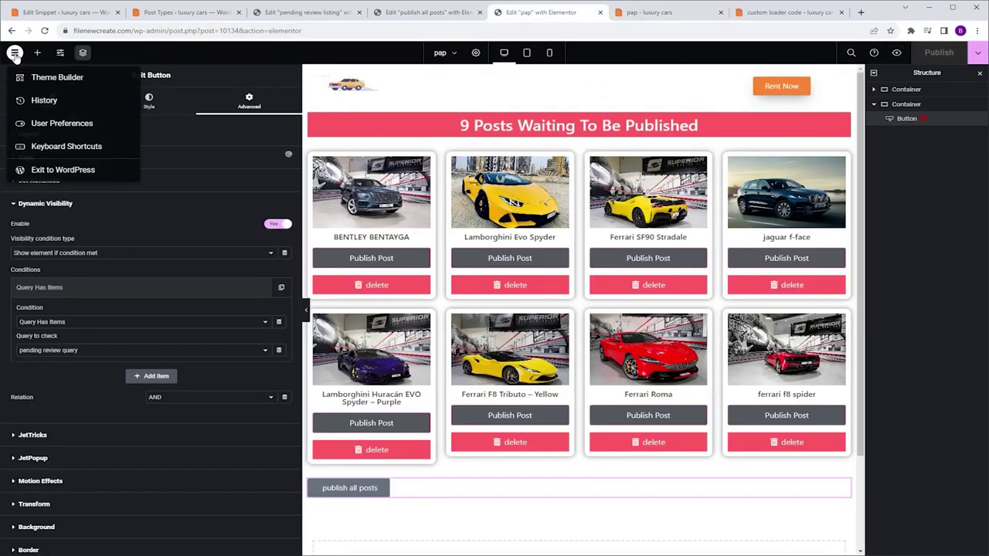
left_click(81, 171)
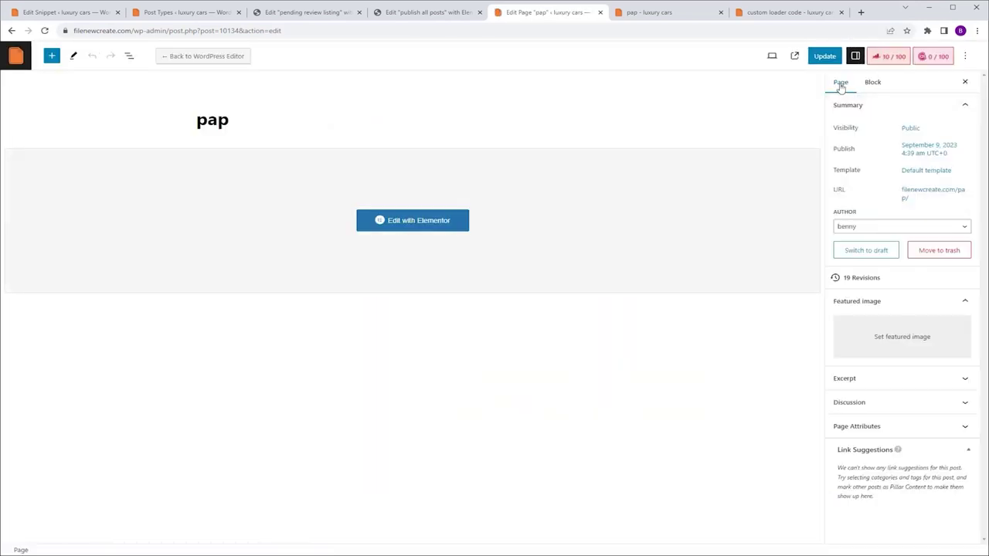
left_click(910, 128)
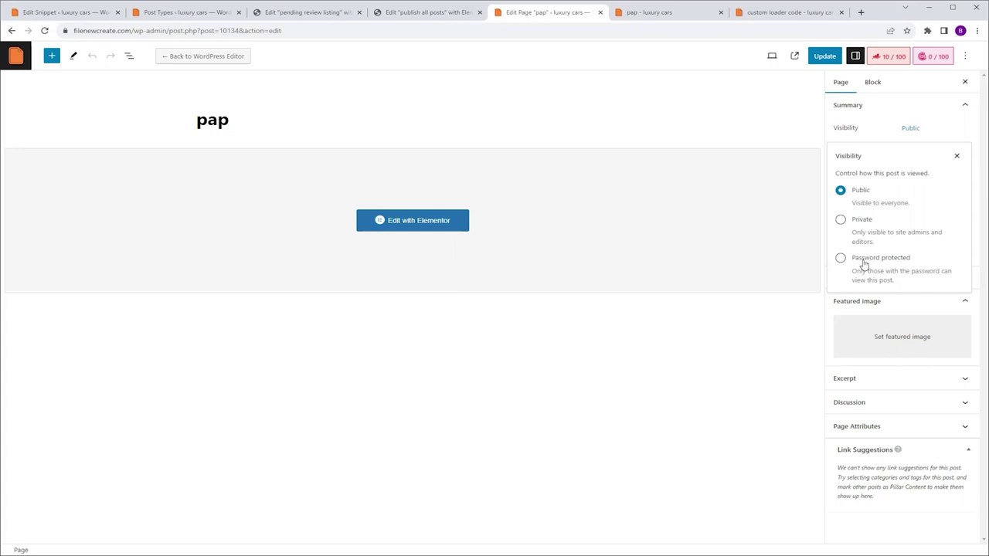
left_click(841, 219)
left_click(557, 310)
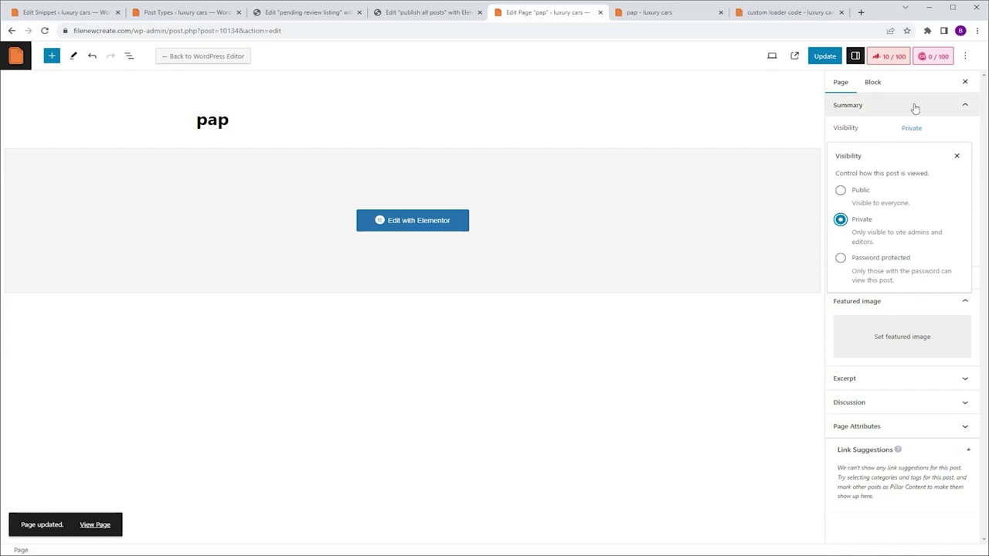
Set the page's Rank Math robots meta to No Index, update the page and return to its preview.
left_click(889, 60)
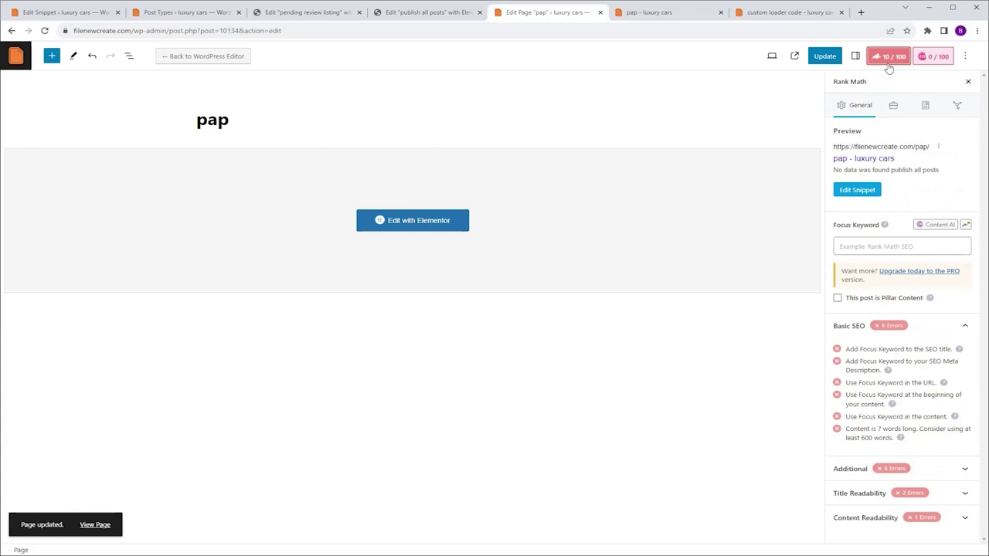
left_click(893, 108)
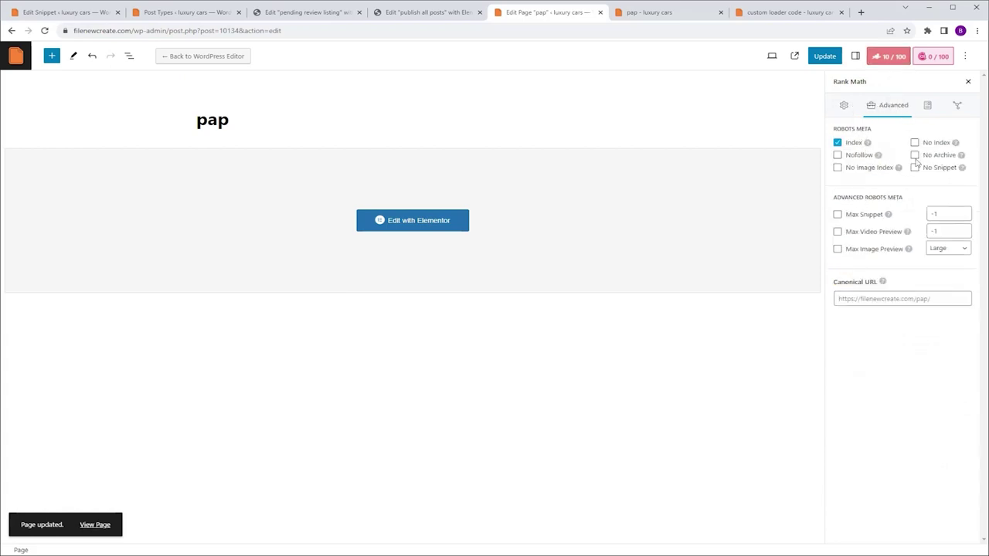
left_click(915, 143)
left_click(825, 57)
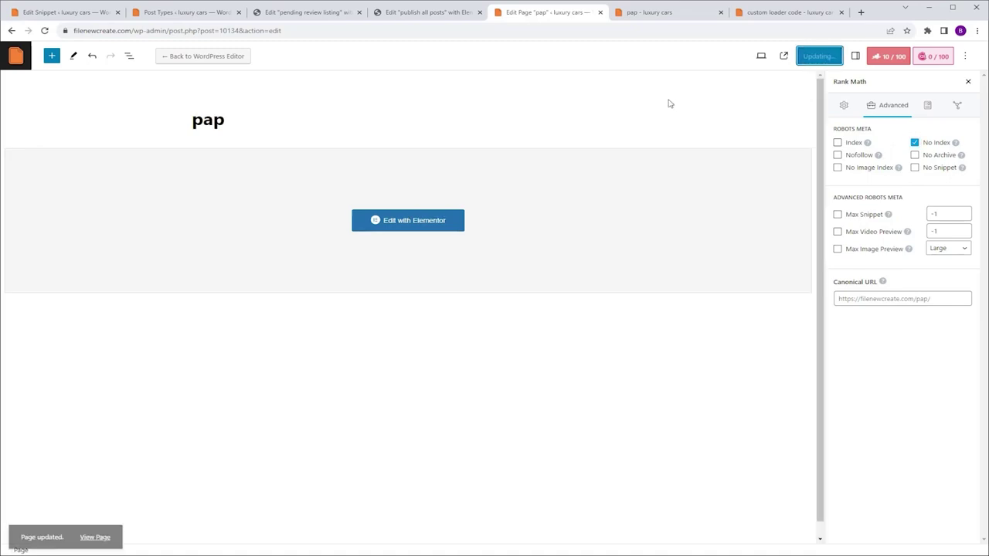
left_click(659, 12)
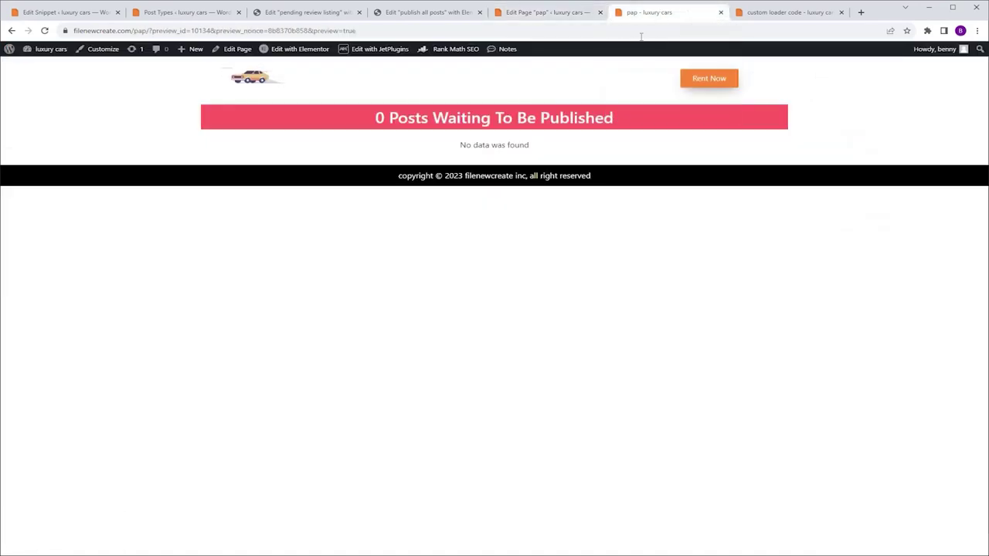